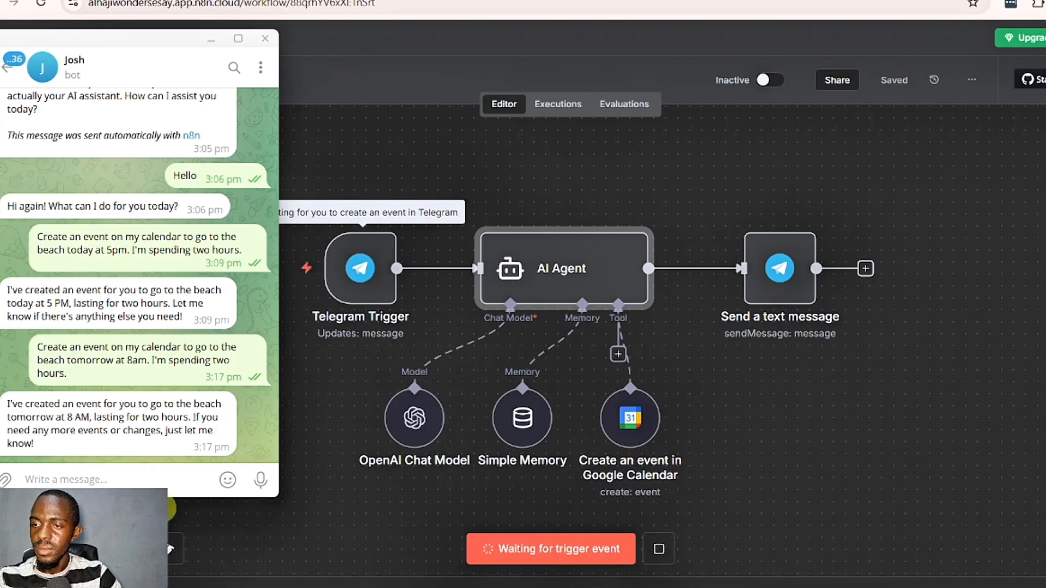
- Ask the Telegram bot to create a calendar event to exercise at 7pm for 1 hour today, and bring Google Calendar back to the current week
{"action": "type", "text": "Create a"}
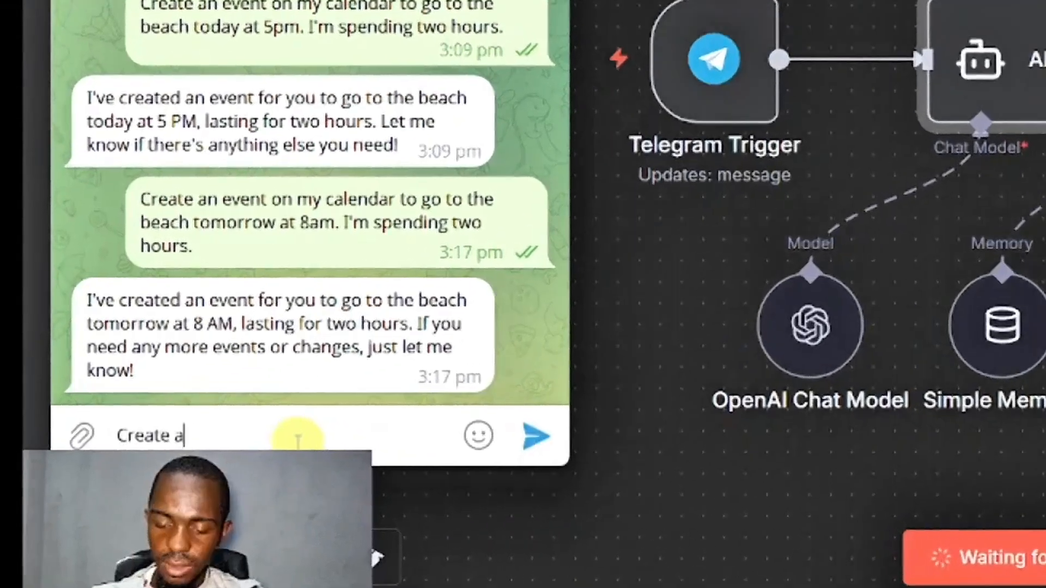
{"action": "type", "text": "n event on m,y"}
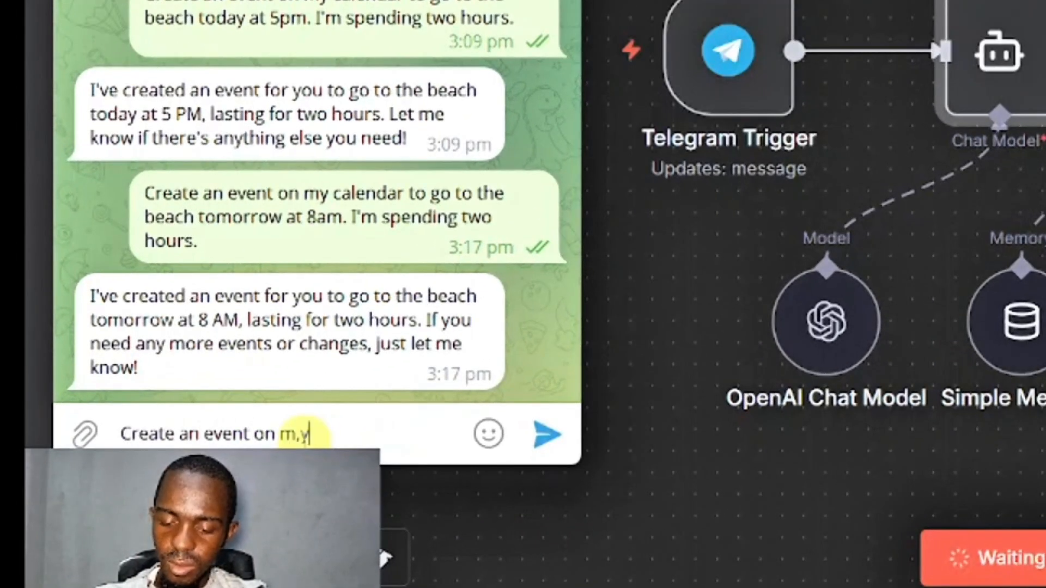
{"action": "type", "text": " calendar"}
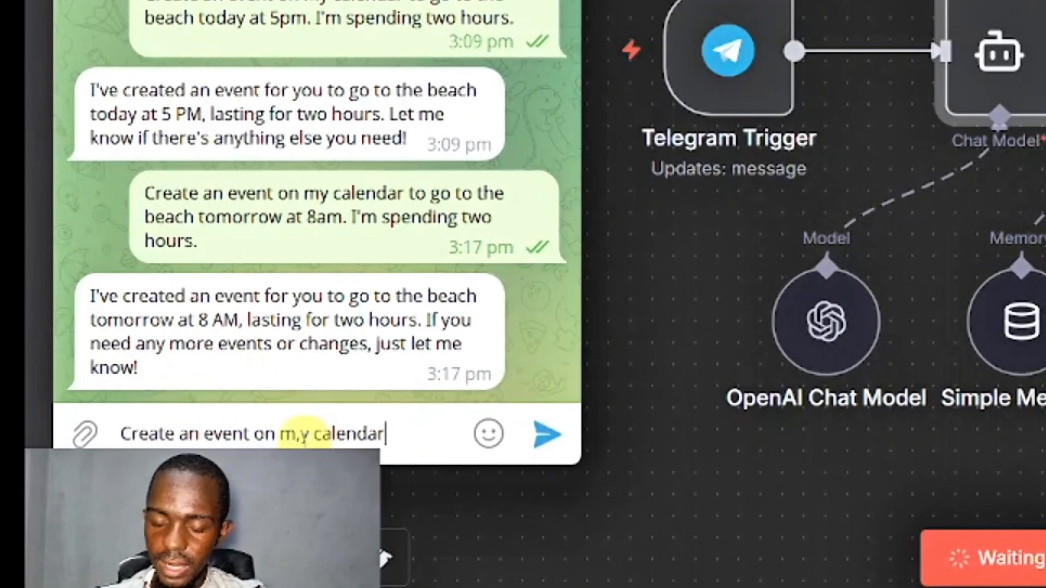
{"action": "type", "text": " to to ex"}
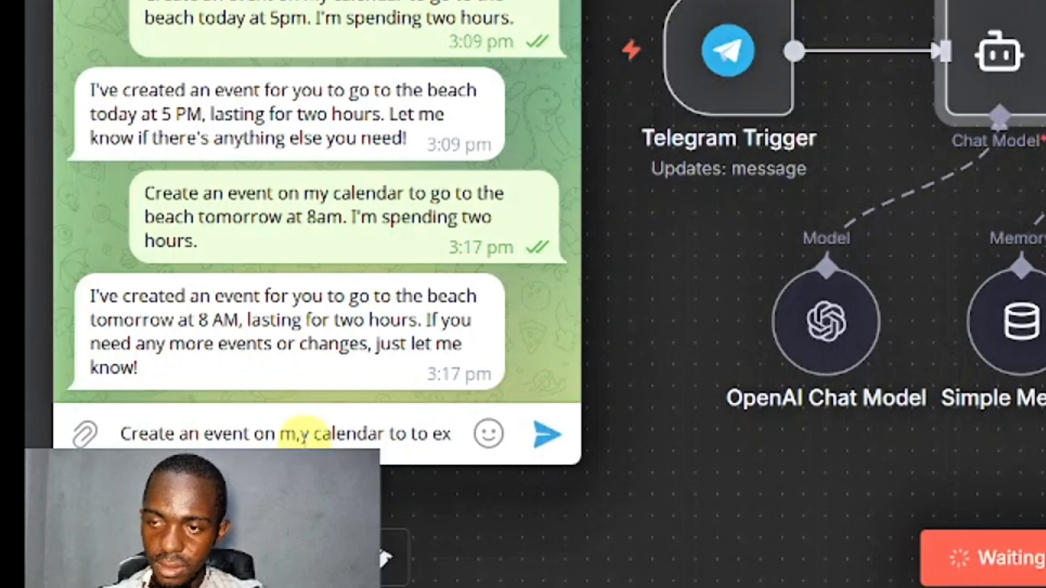
{"action": "type", "text": "ercise at 7pm for"}
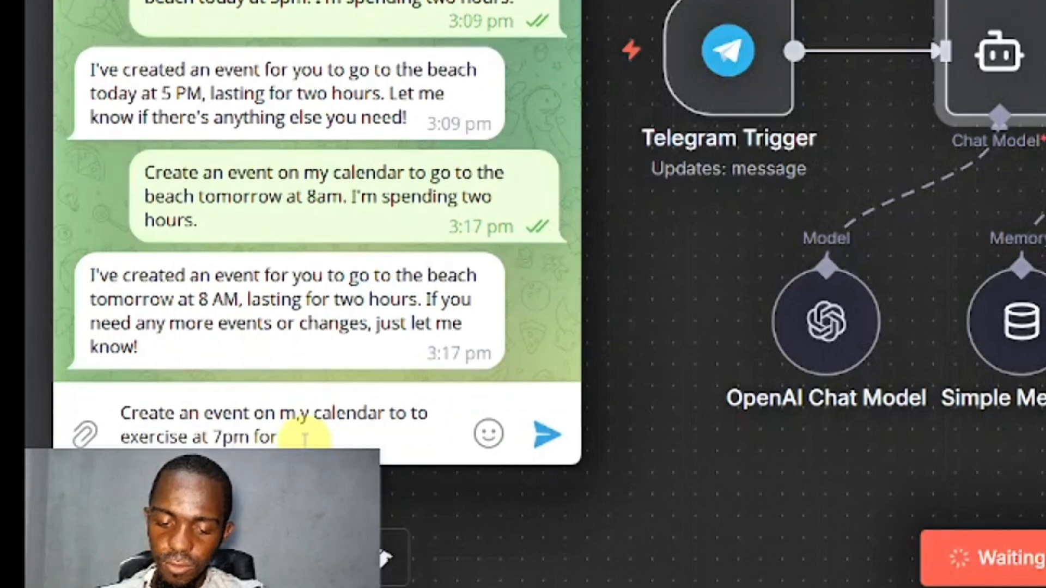
{"action": "type", "text": " 1 hour today"}
{"action": "key", "text": "Return"}
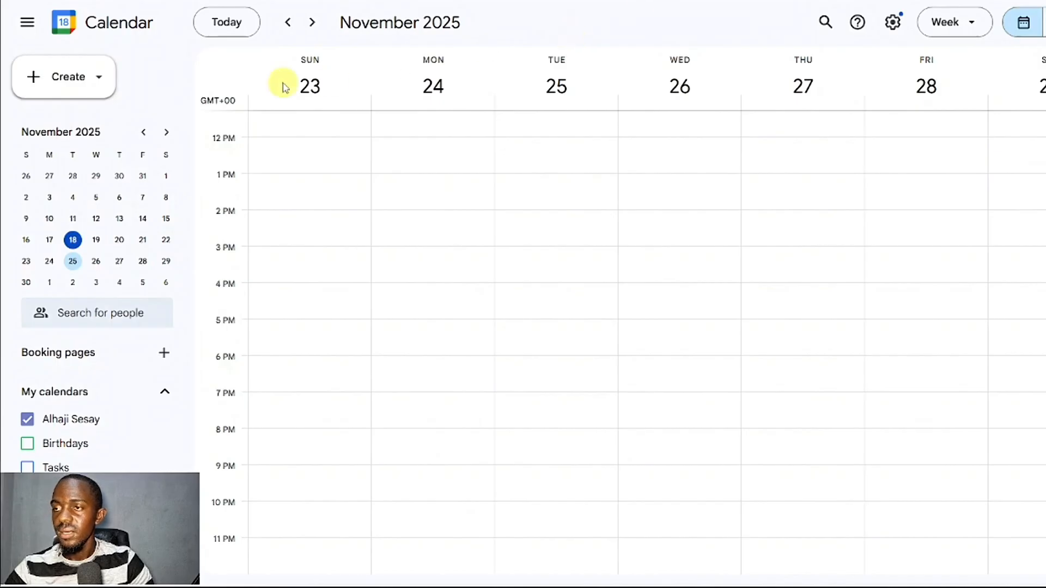
{"action": "left_click", "coordinate": [240, 26]}
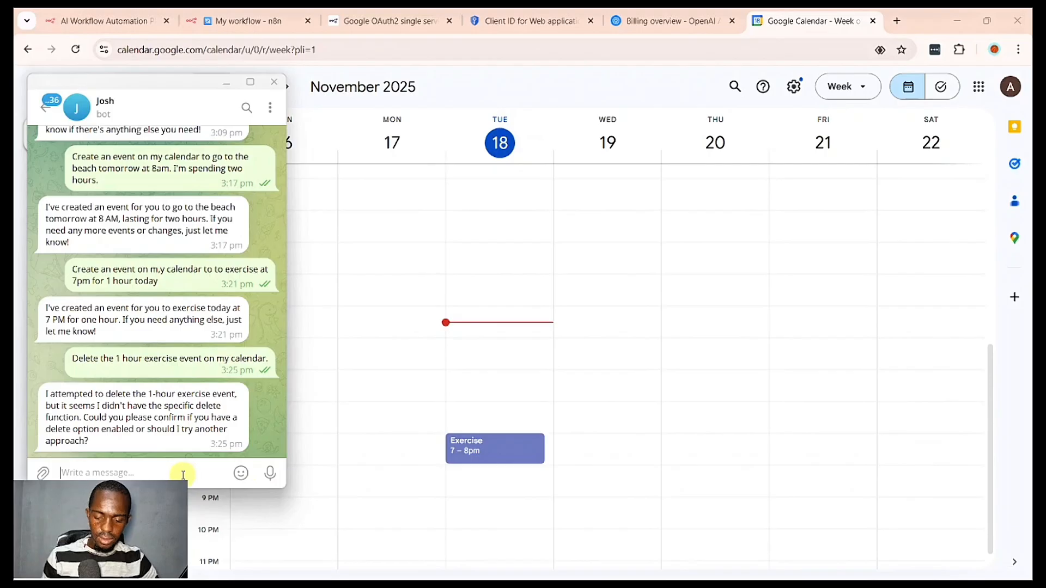
- Send the Telegram bot the message "Please delete the 1 hour (7-8) exercise on my calendar for today"
{"action": "type", "text": "Pleas"}
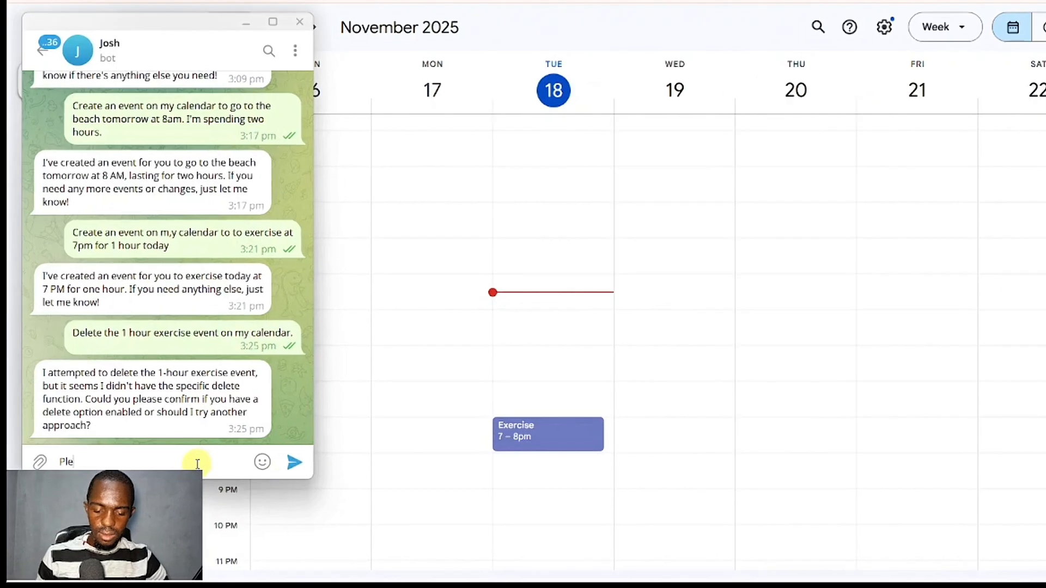
{"action": "type", "text": "e delete "}
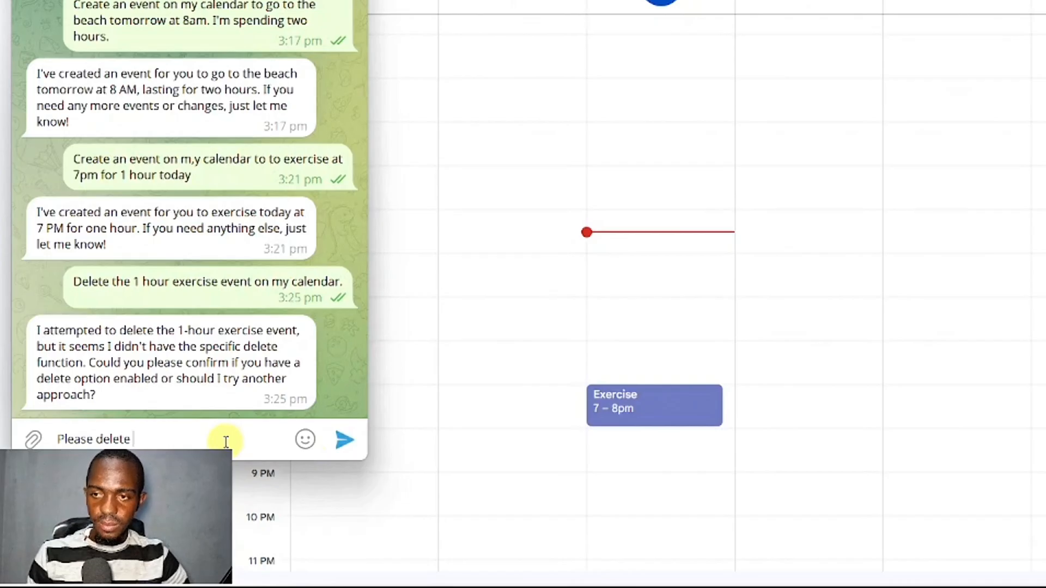
{"action": "type", "text": "the 1 hour"}
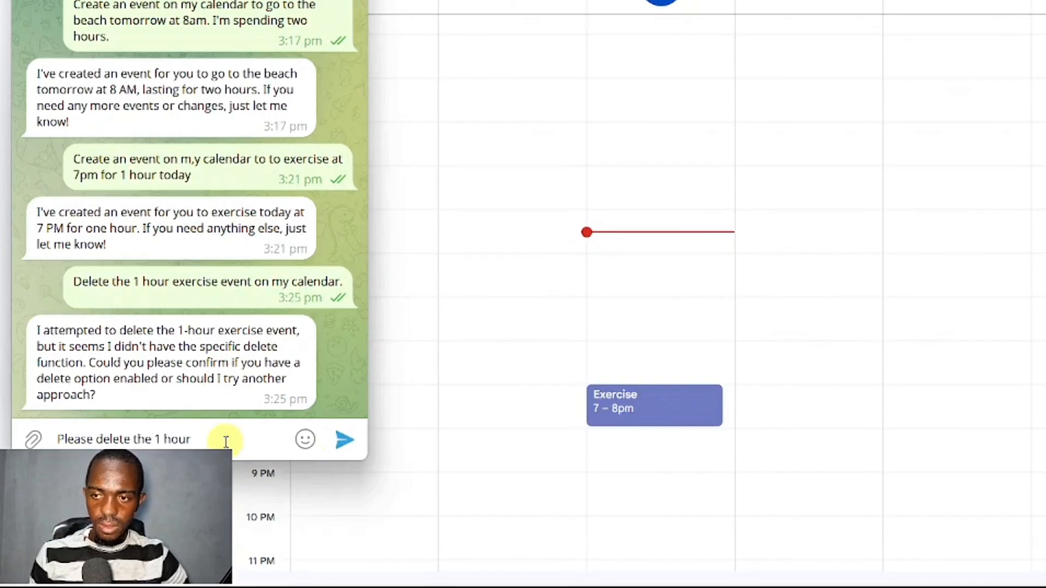
{"action": "type", "text": " (7-"}
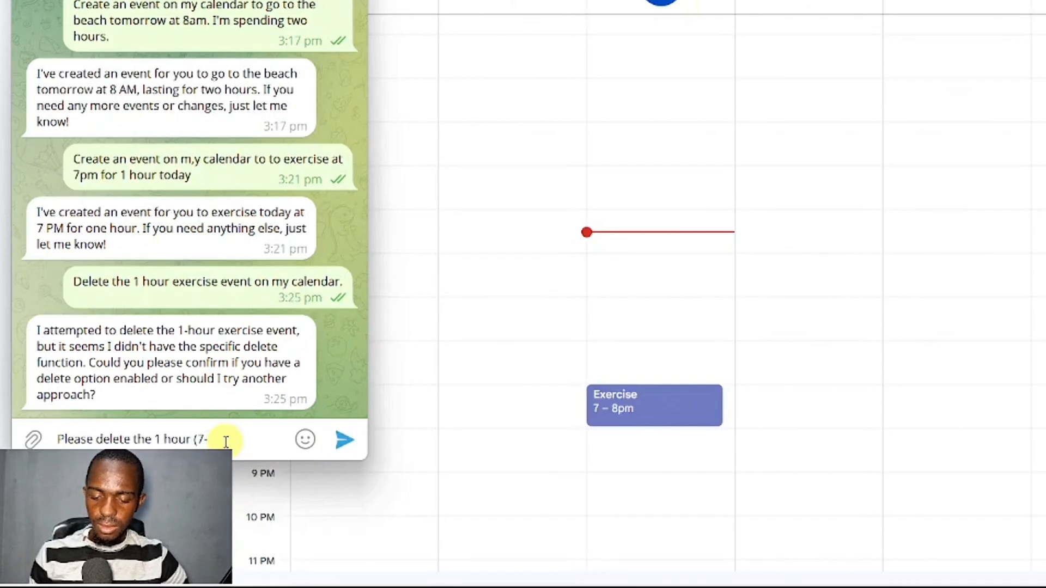
{"action": "type", "text": "8) exercise"}
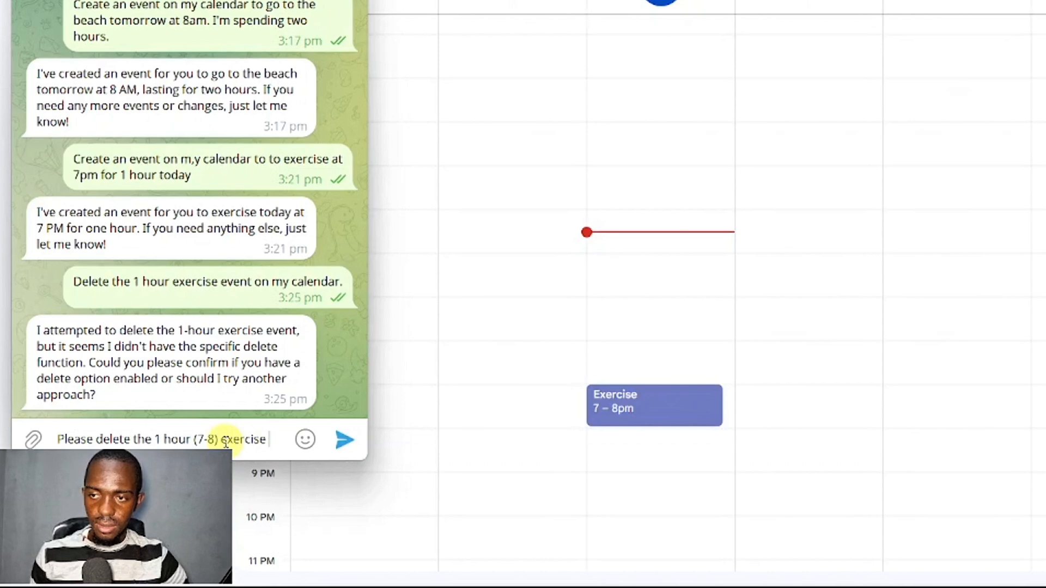
{"action": "type", "text": " on my ca"}
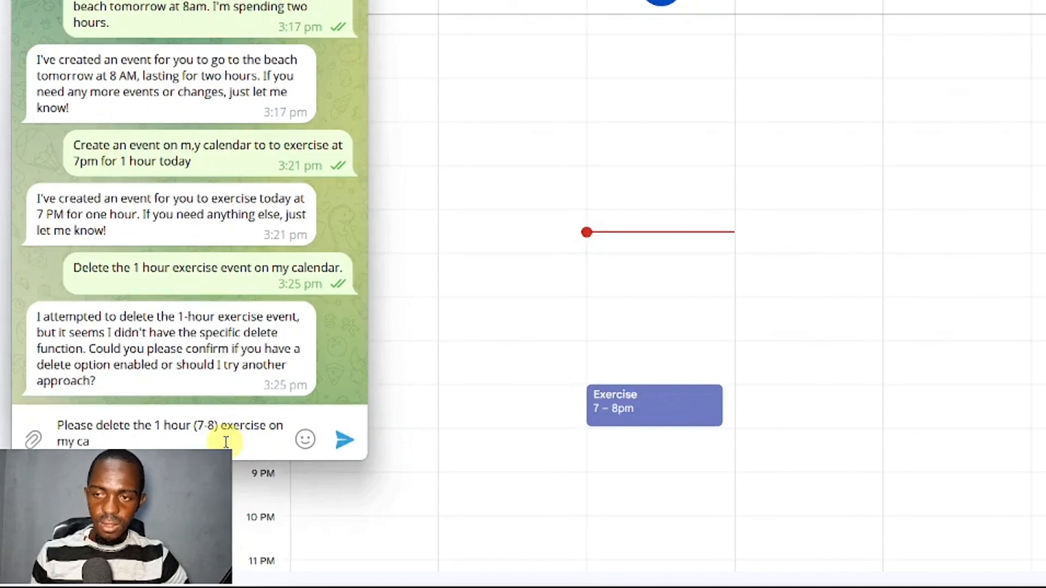
{"action": "type", "text": "lendar for today"}
{"action": "key", "text": "Return"}
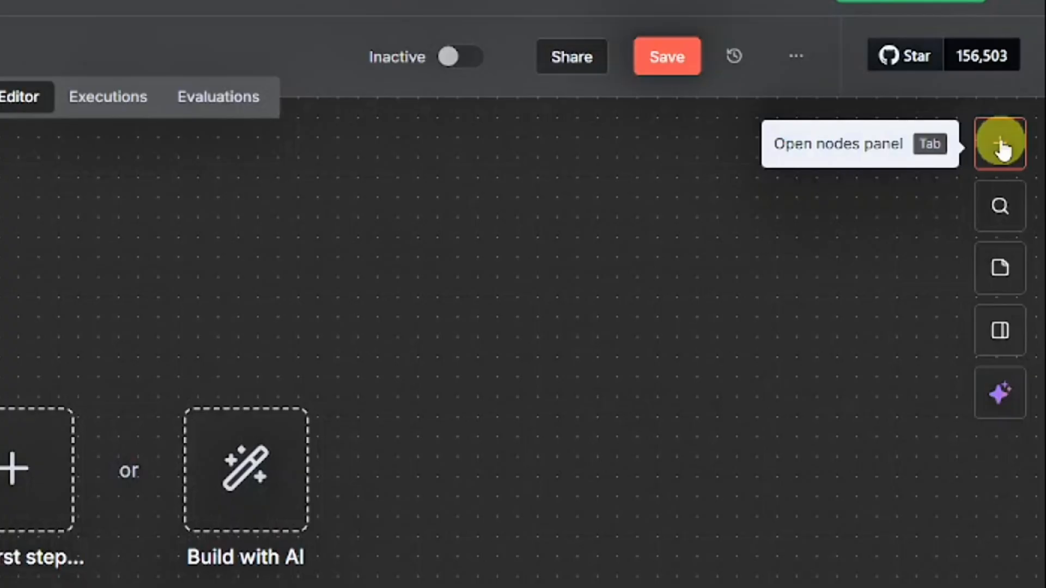
- Add a Telegram trigger that fires on message as the first node of the empty n8n workflow
{"action": "left_click", "coordinate": [1000, 145]}
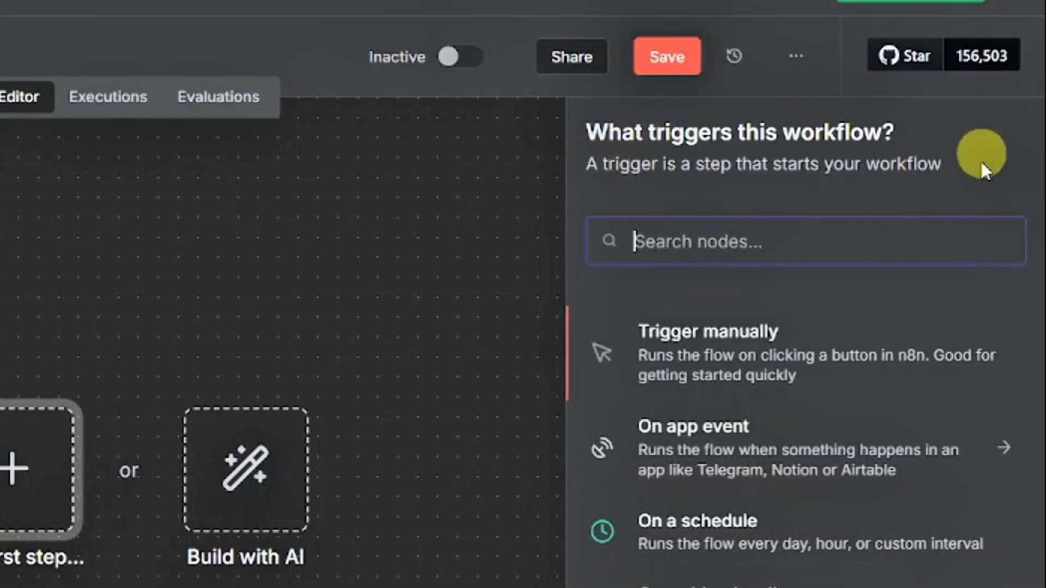
{"action": "type", "text": "TELE"}
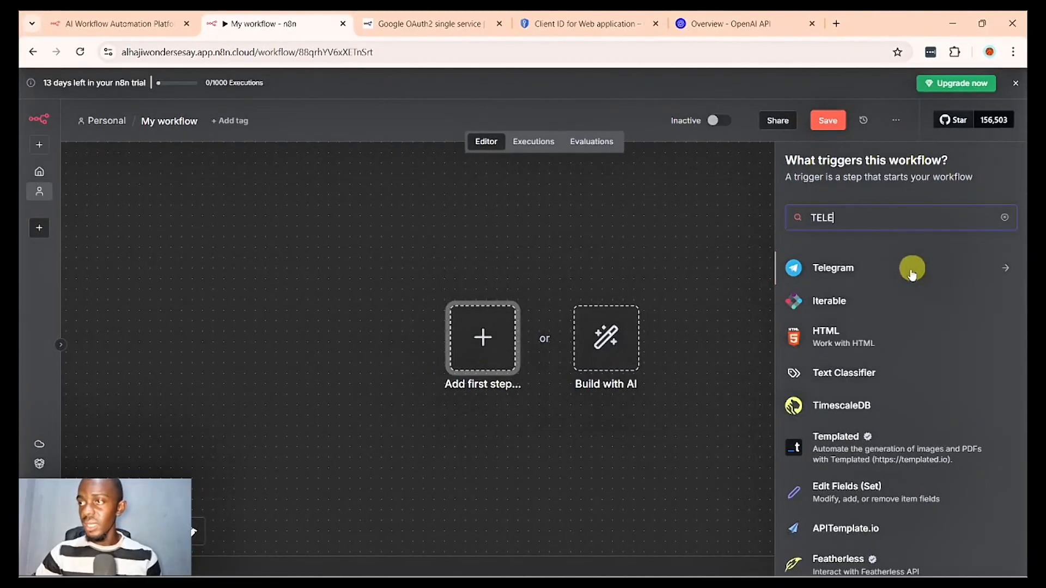
{"action": "left_click", "coordinate": [912, 271]}
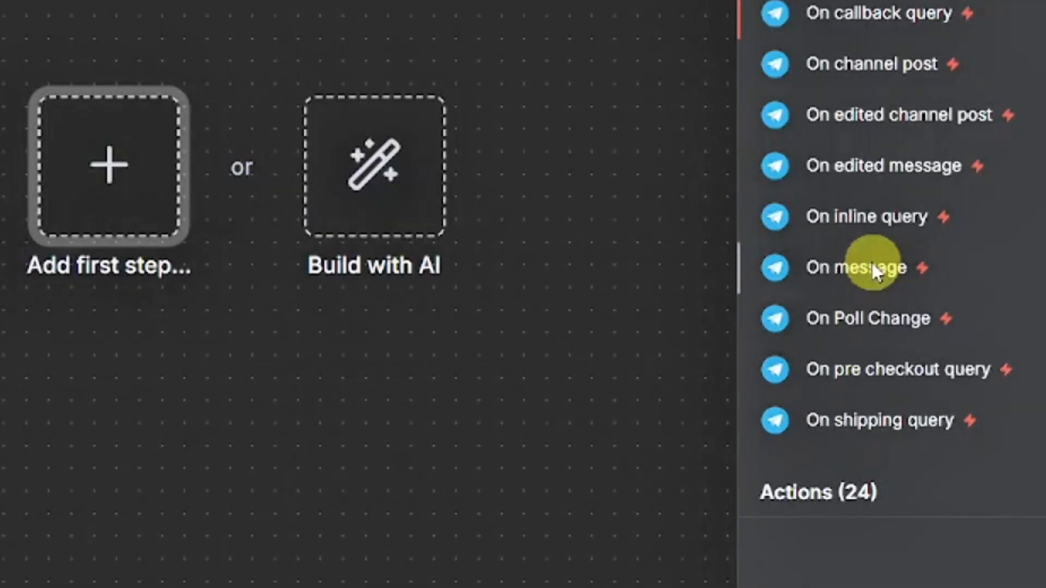
{"action": "left_click", "coordinate": [871, 267]}
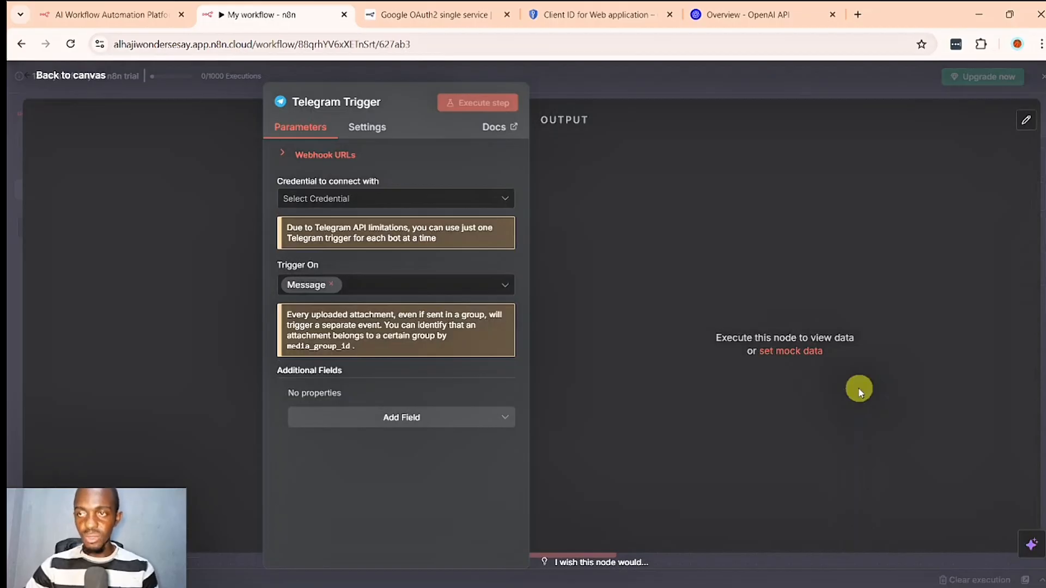
- Start a new Telegram API credential for the trigger, ready for its access token
{"action": "left_click", "coordinate": [401, 204]}
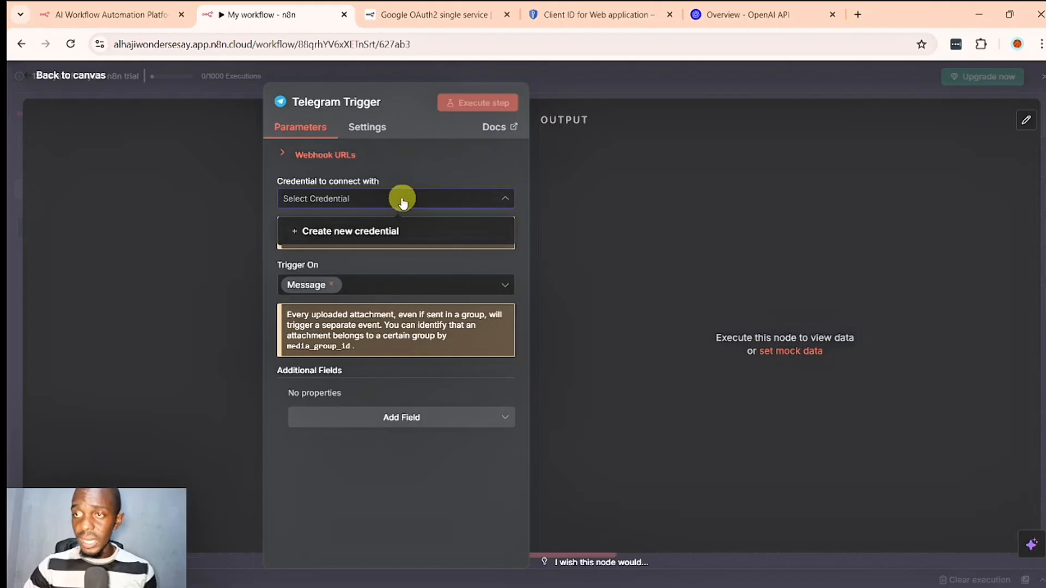
{"action": "left_click", "coordinate": [388, 234]}
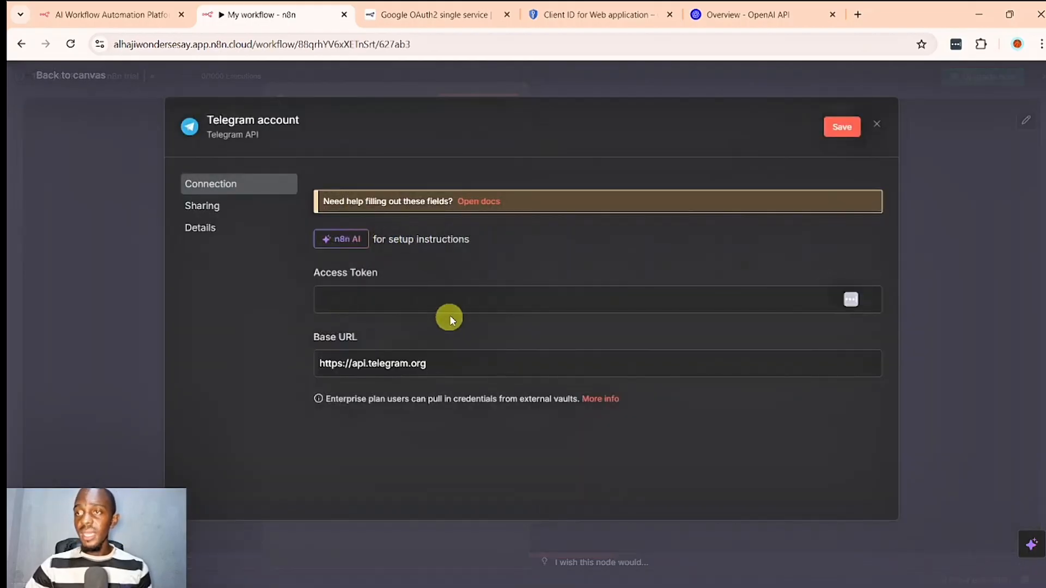
{"action": "left_click", "coordinate": [374, 294]}
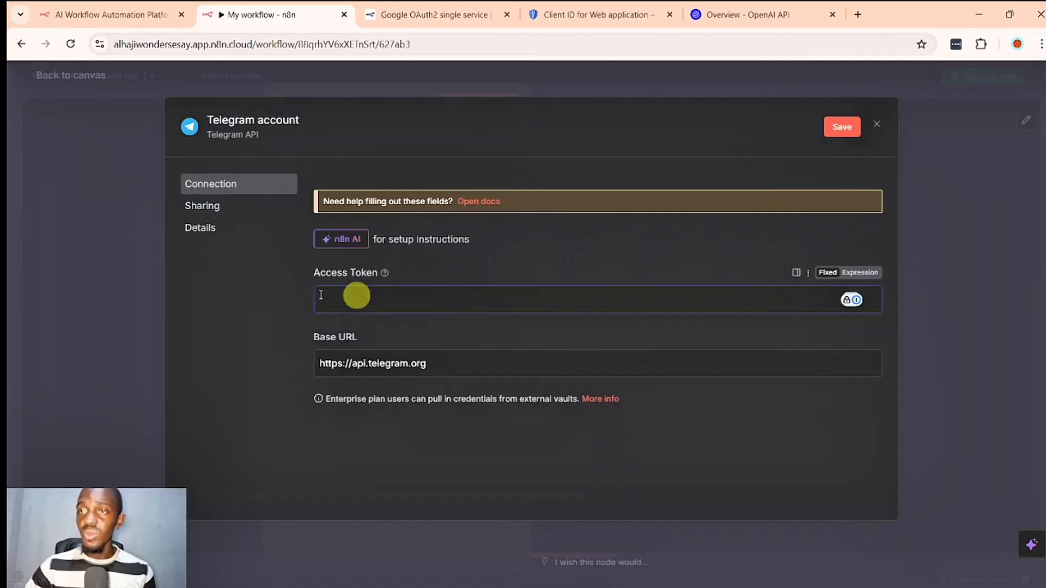
{"action": "left_click", "coordinate": [261, 302]}
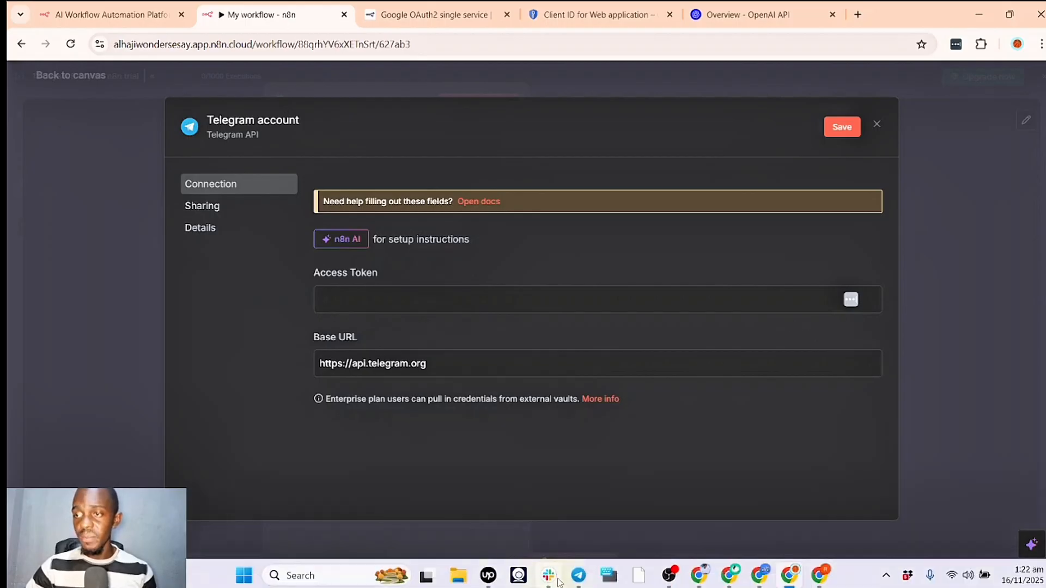
- Switch to Telegram, open the verified BotFather chat and send it the /newbot command
{"action": "left_click", "coordinate": [574, 581]}
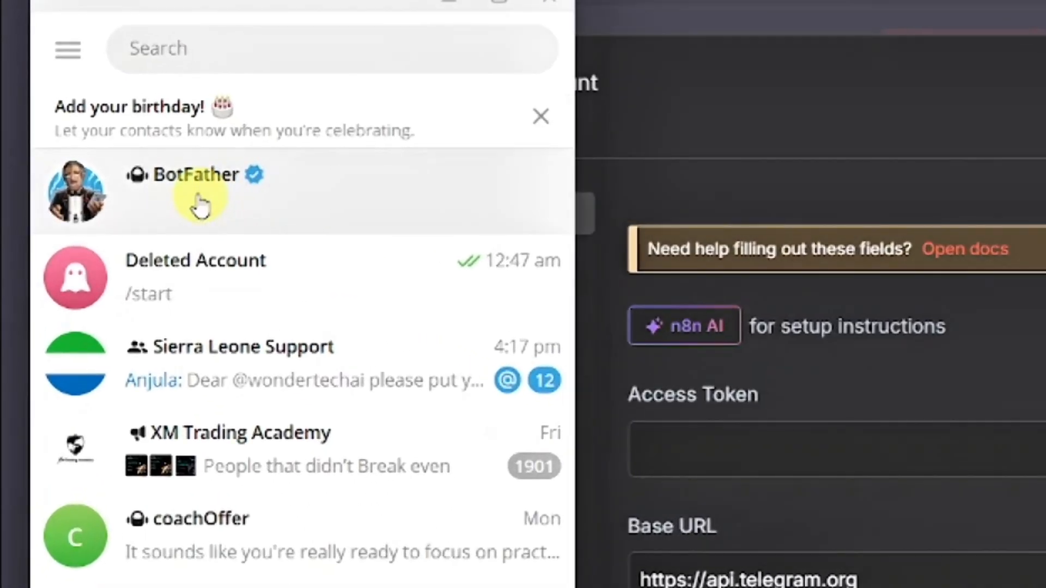
{"action": "left_click", "coordinate": [239, 57]}
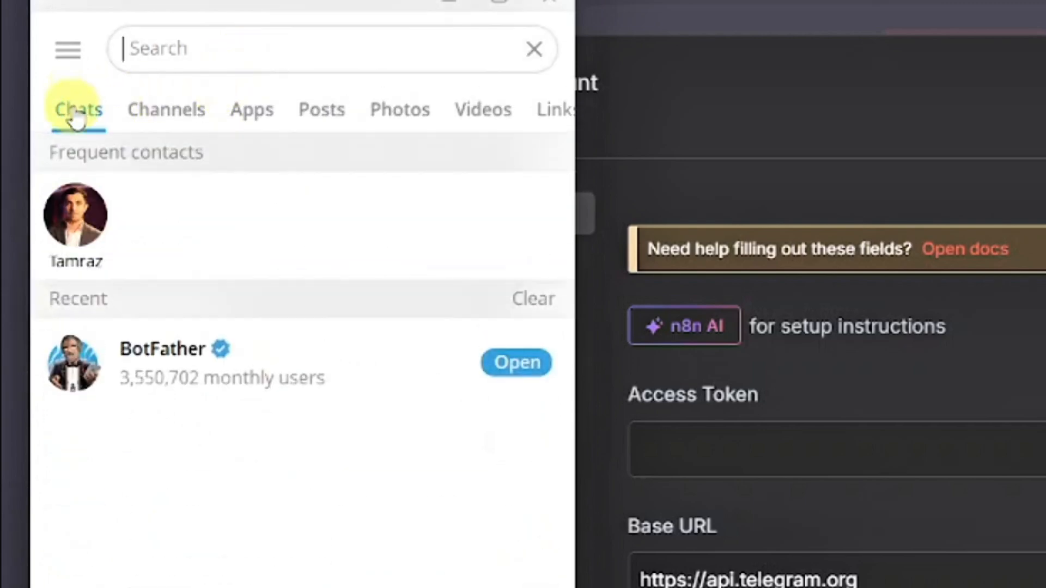
{"action": "left_click", "coordinate": [205, 379]}
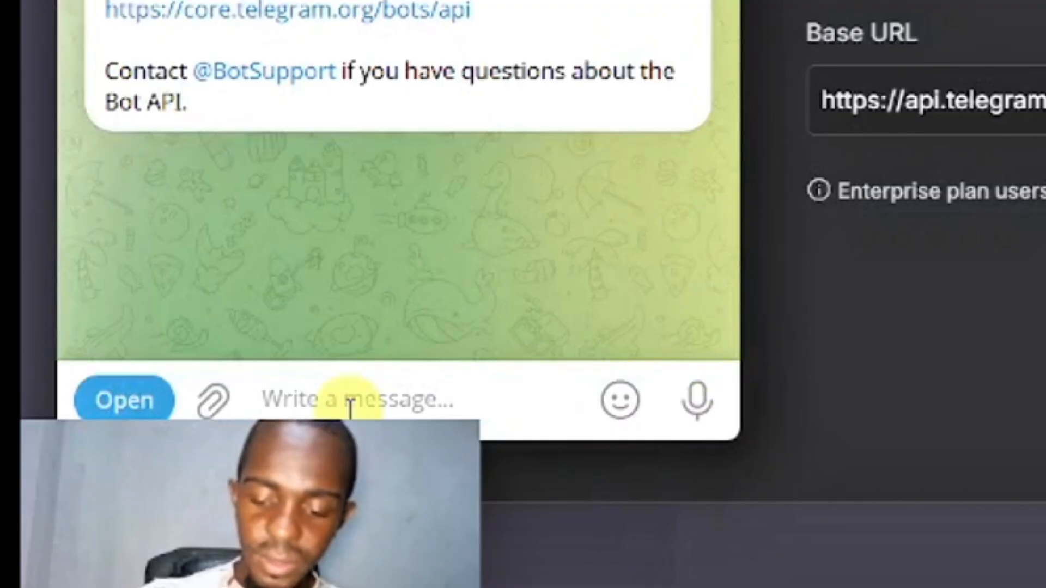
{"action": "type", "text": "/NEW"}
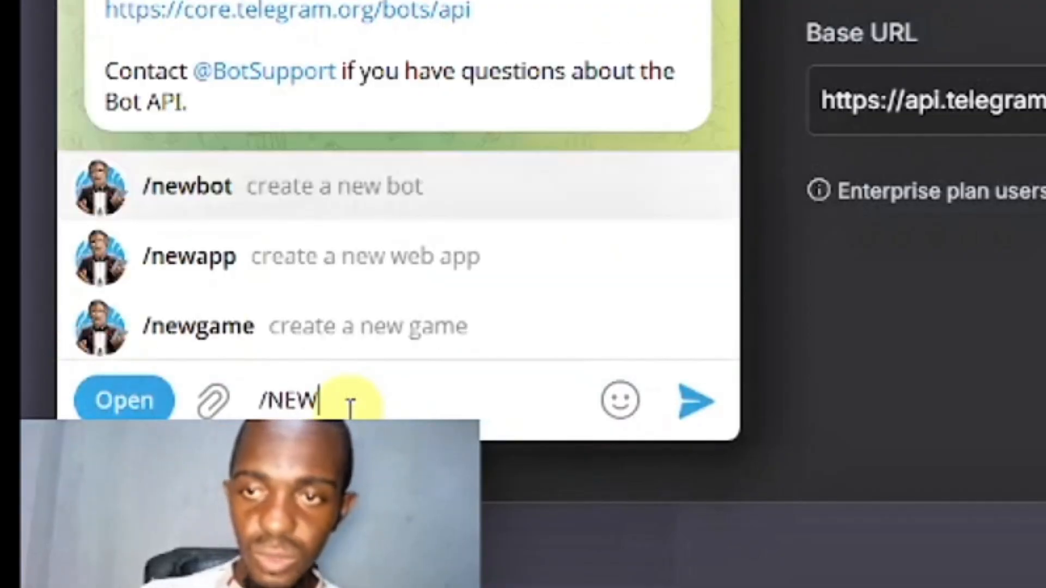
{"action": "left_click", "coordinate": [285, 185]}
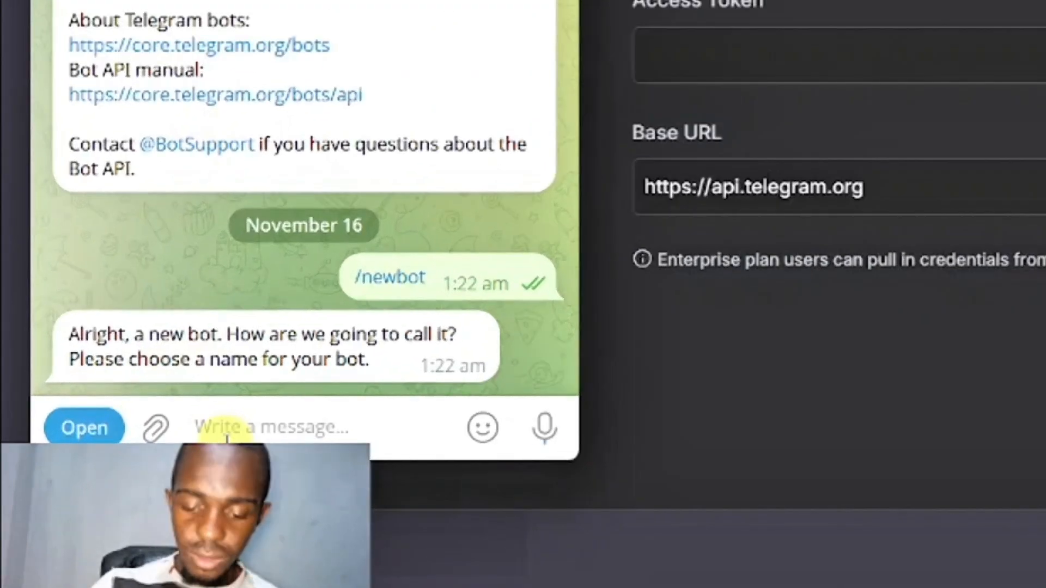
- Give the new bot the name Josh in reply to BotFather
{"action": "type", "text": "Jo"}
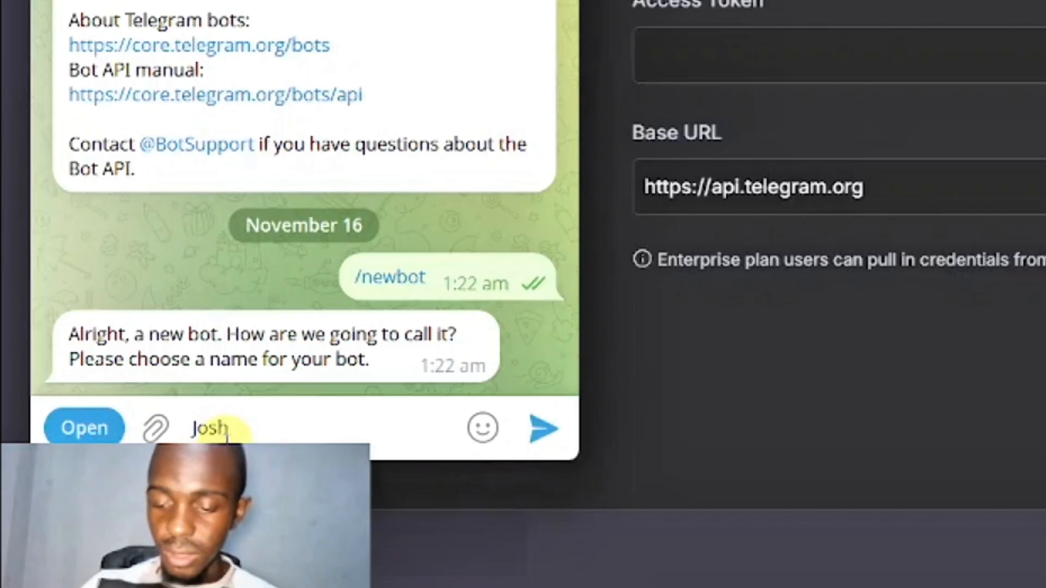
{"action": "type", "text": "sh"}
{"action": "key", "text": "Return"}
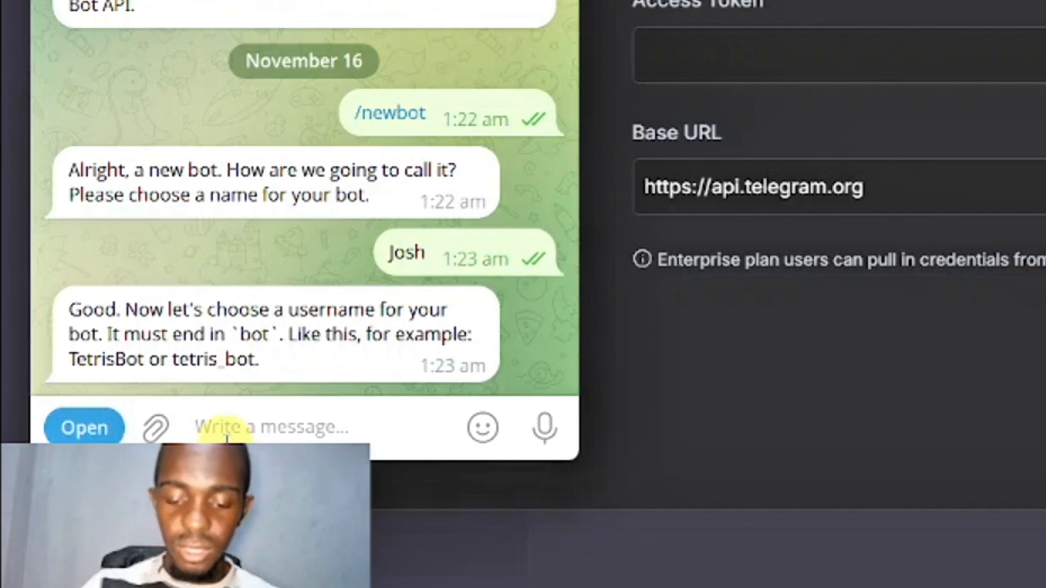
- Submit joshbot as the bot's username, and joshslbot as the alternative
{"action": "type", "text": "joshbot"}
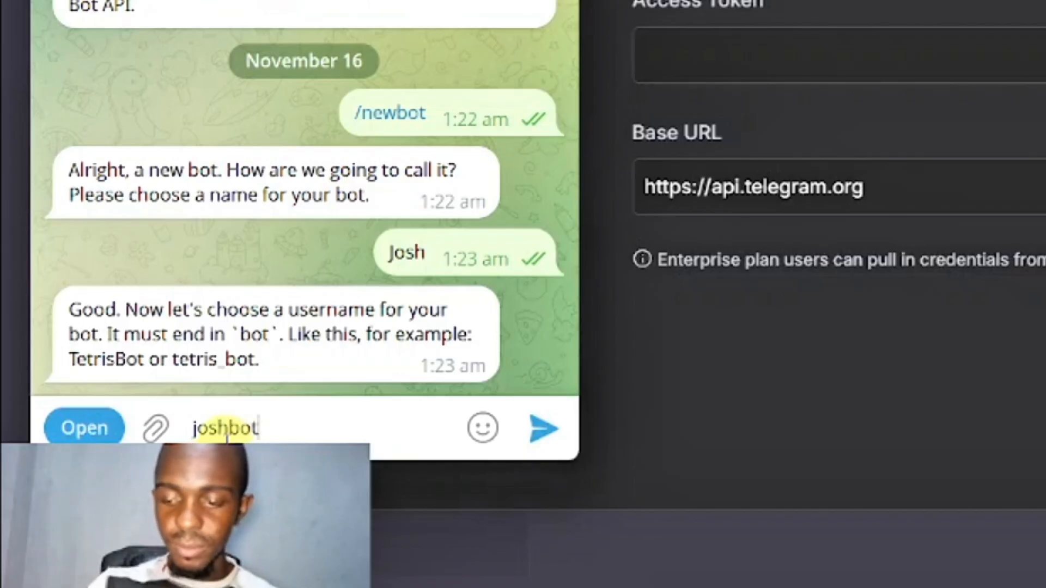
{"action": "key", "text": "Return"}
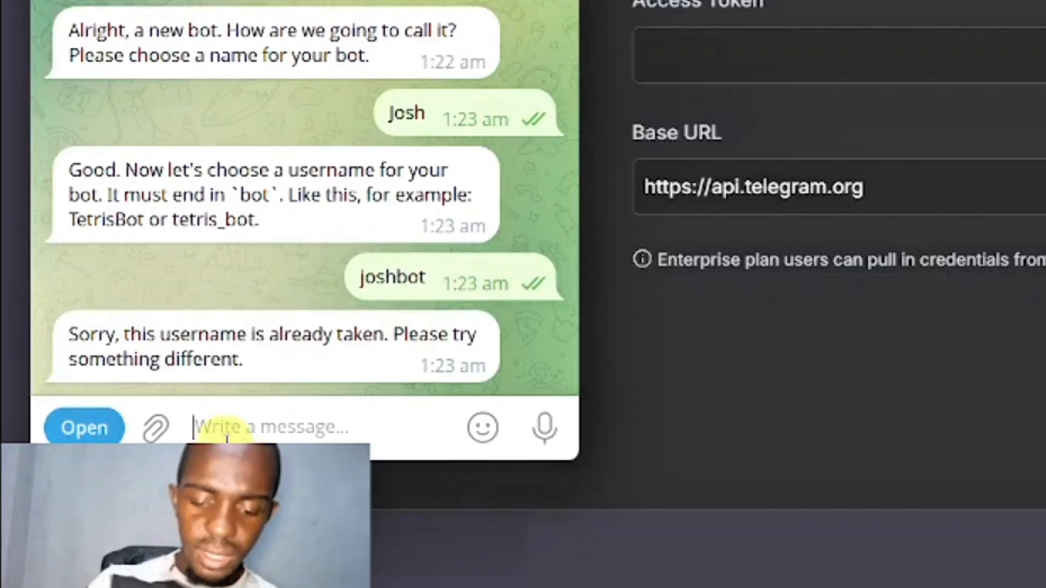
{"action": "type", "text": "joshslbot"}
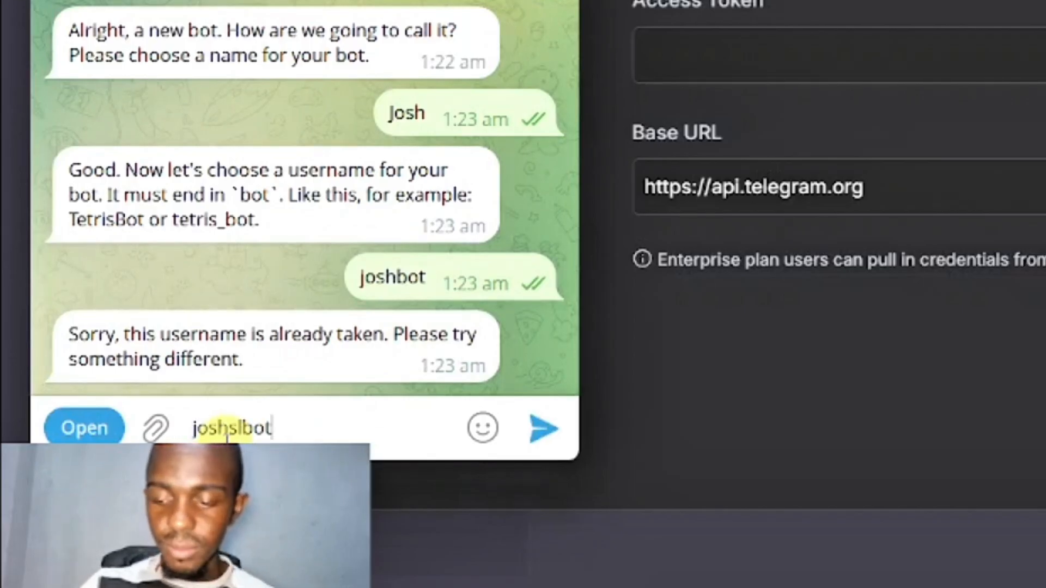
{"action": "key", "text": "Return"}
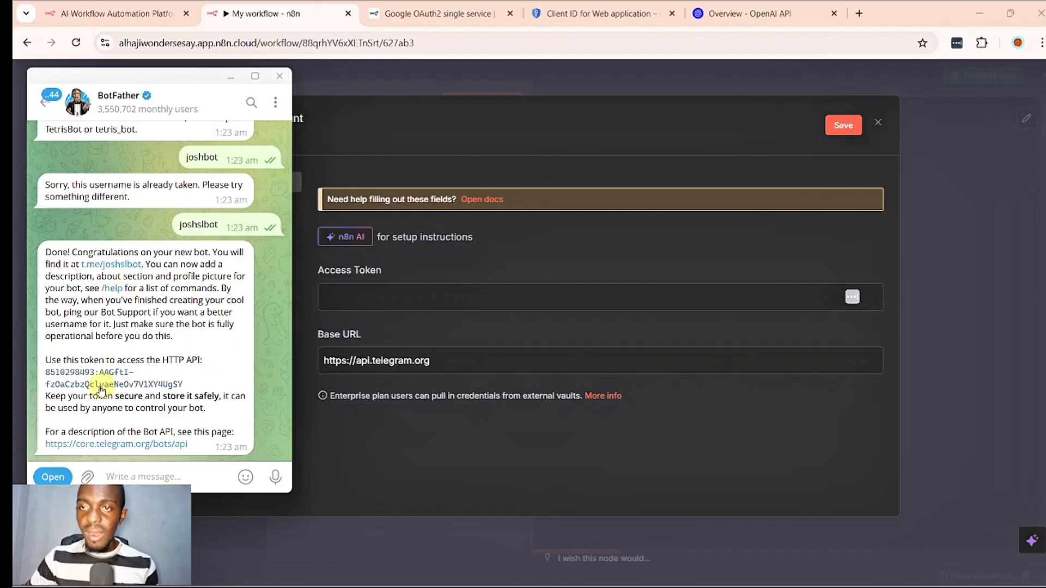
- Copy the bot's API token from BotFather's reply, paste it as the credential's access token in n8n and save the credential
{"action": "double_click", "coordinate": [111, 376]}
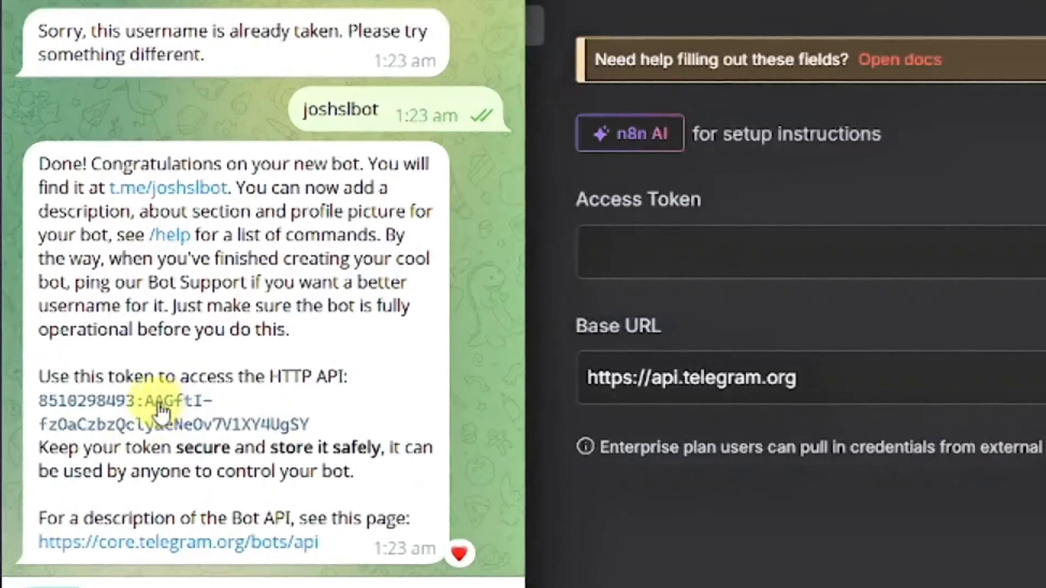
{"action": "left_click_drag", "start_coordinate": [81, 375], "coordinate": [84, 384]}
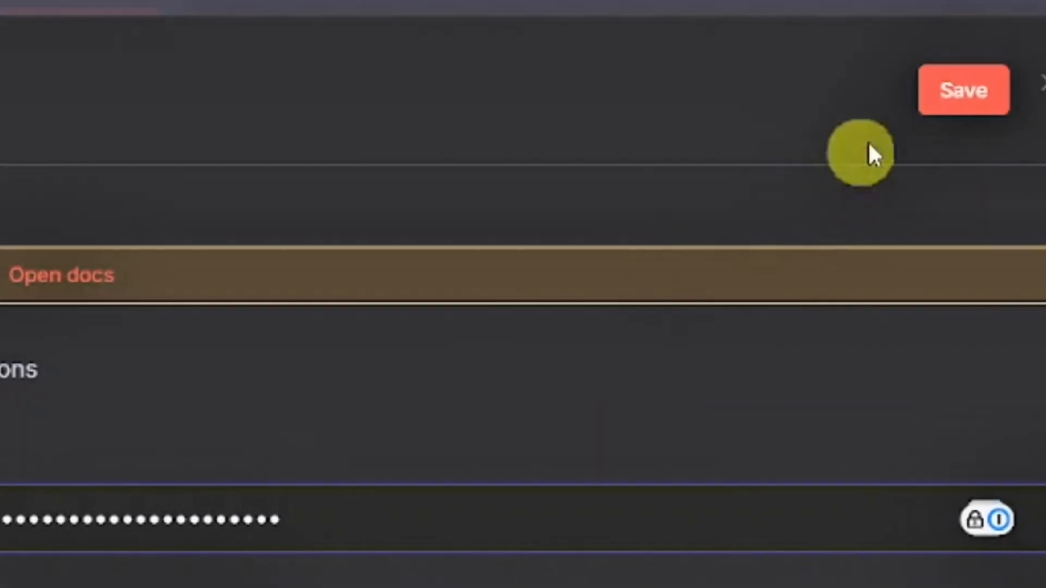
{"action": "left_click", "coordinate": [927, 115]}
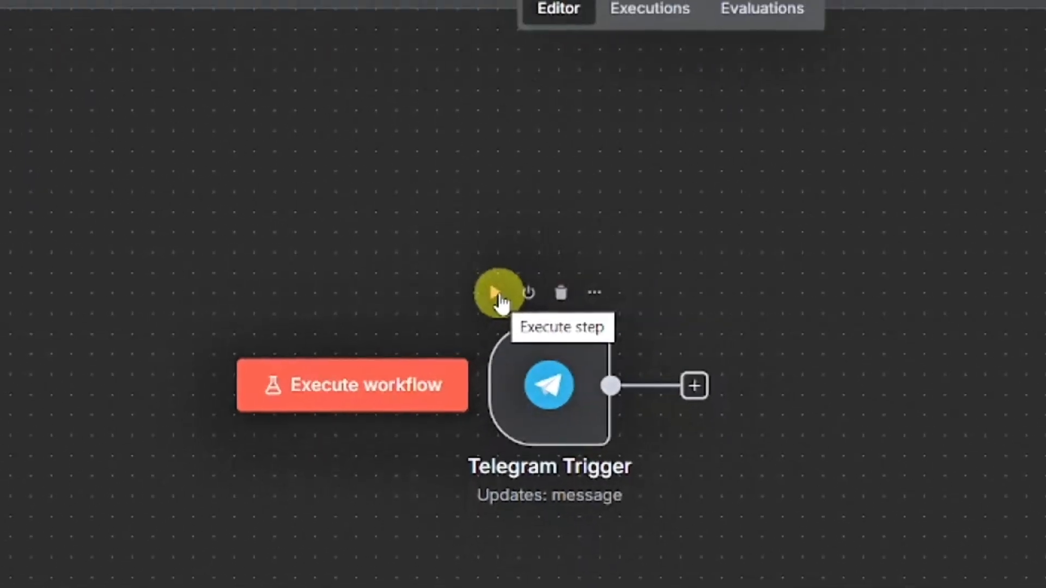
- Run the Telegram Trigger node to listen for an event, then open the joshslbot chat from BotFather's reply in Telegram and start the bot
{"action": "left_click", "coordinate": [455, 291]}
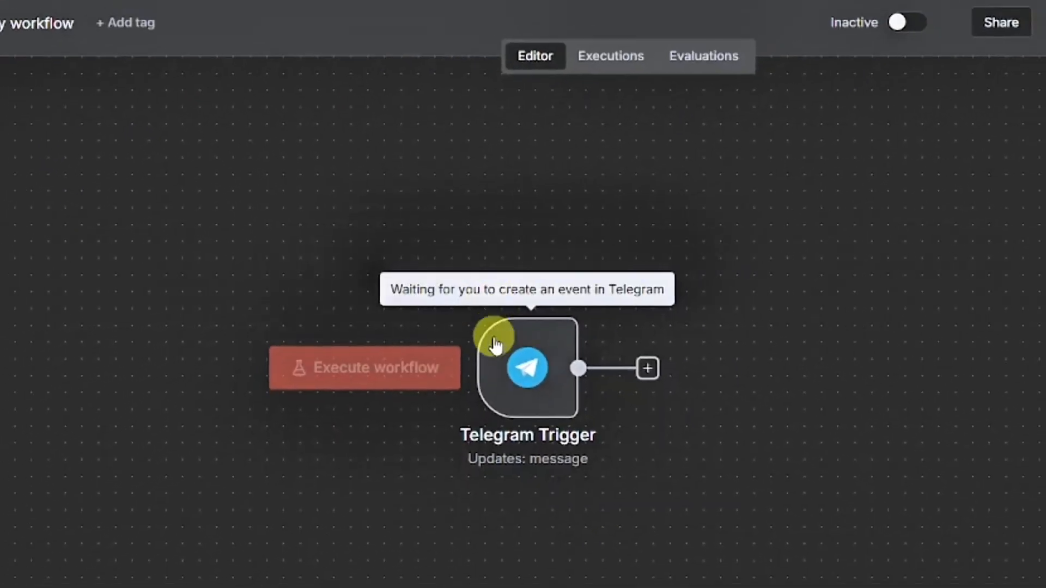
{"action": "left_click", "coordinate": [582, 569]}
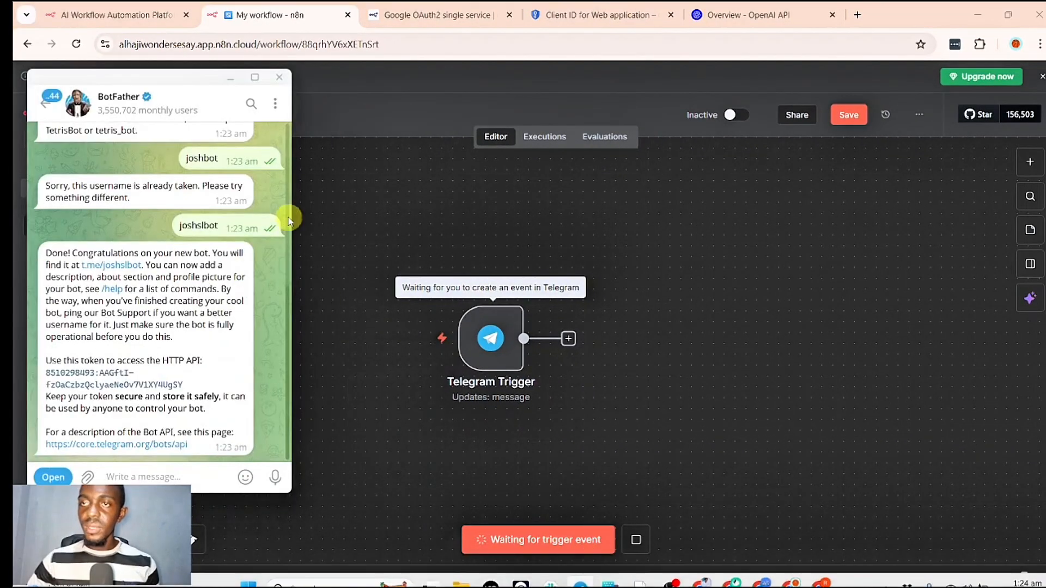
{"action": "left_click", "coordinate": [104, 267]}
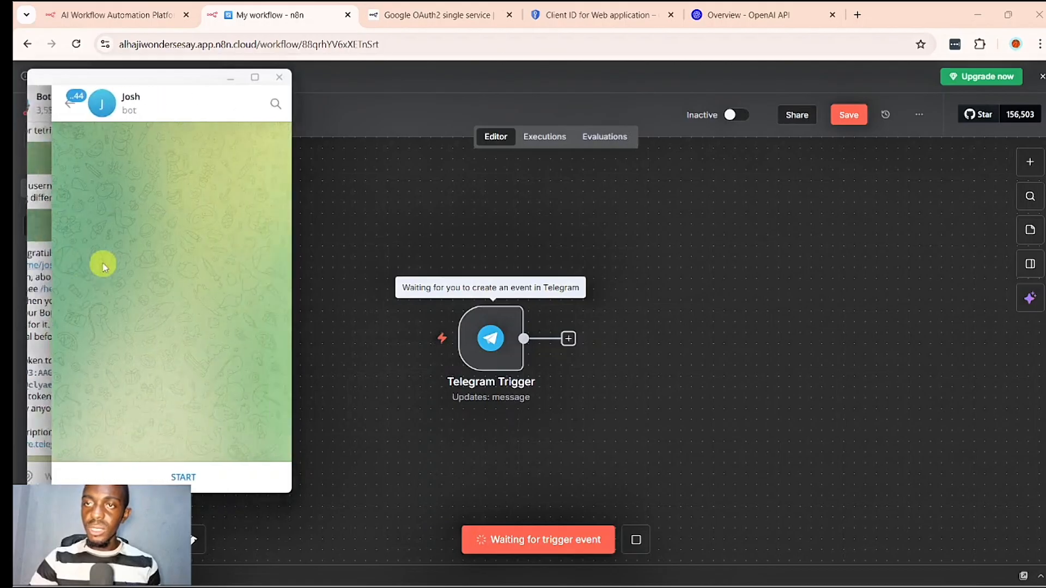
{"action": "left_click", "coordinate": [213, 476]}
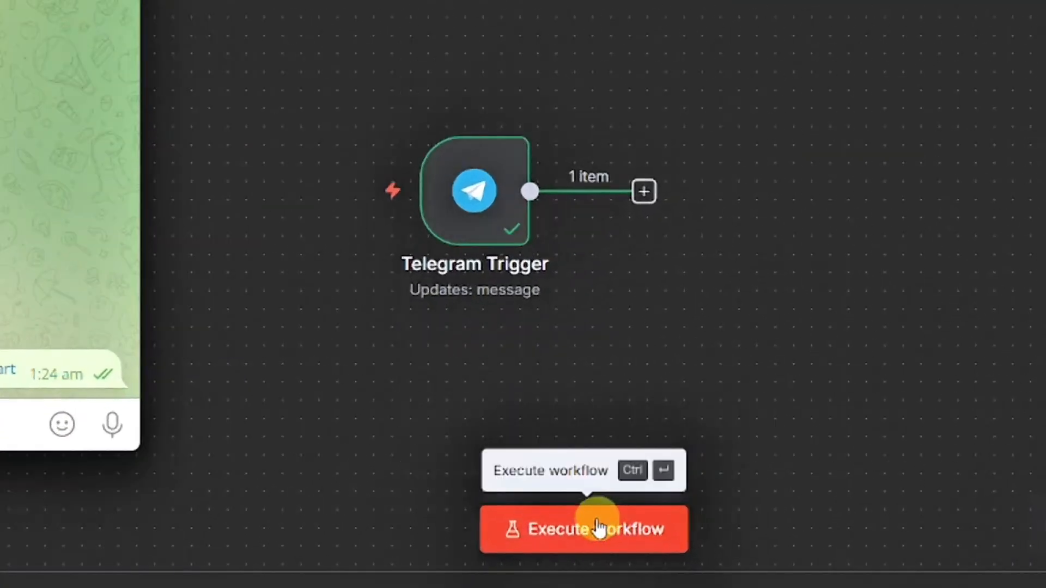
- Execute the workflow again, send the bot the message "hi" in Telegram and return to the n8n canvas
{"action": "left_click", "coordinate": [563, 533]}
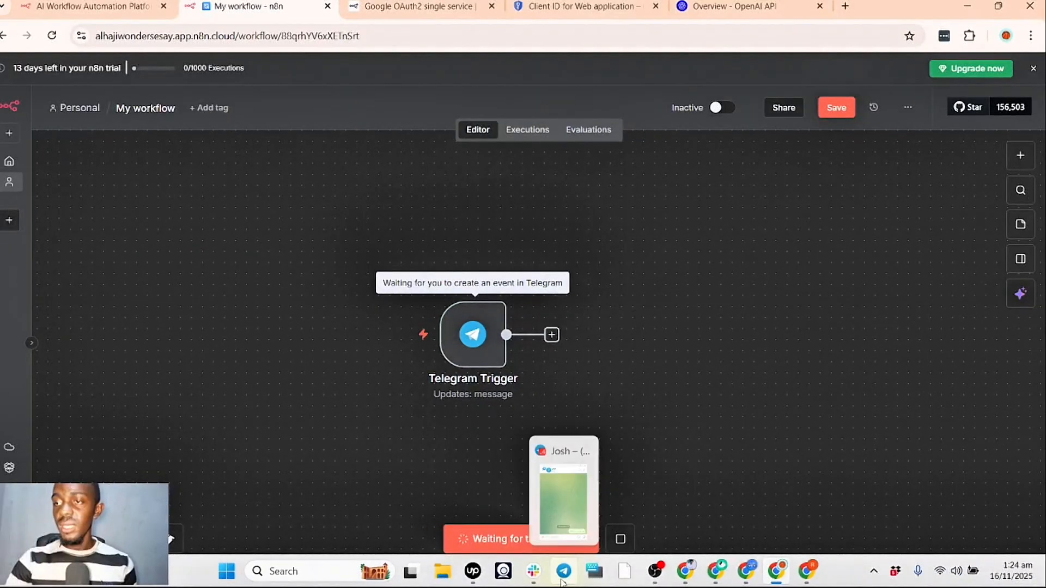
{"action": "left_click", "coordinate": [563, 581]}
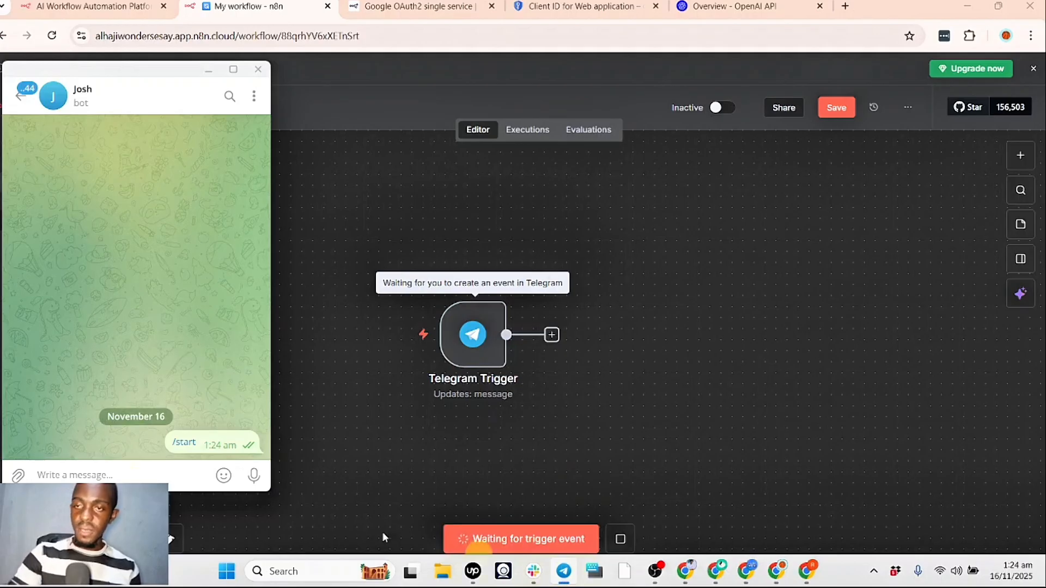
{"action": "left_click", "coordinate": [67, 474]}
{"action": "type", "text": "hi"}
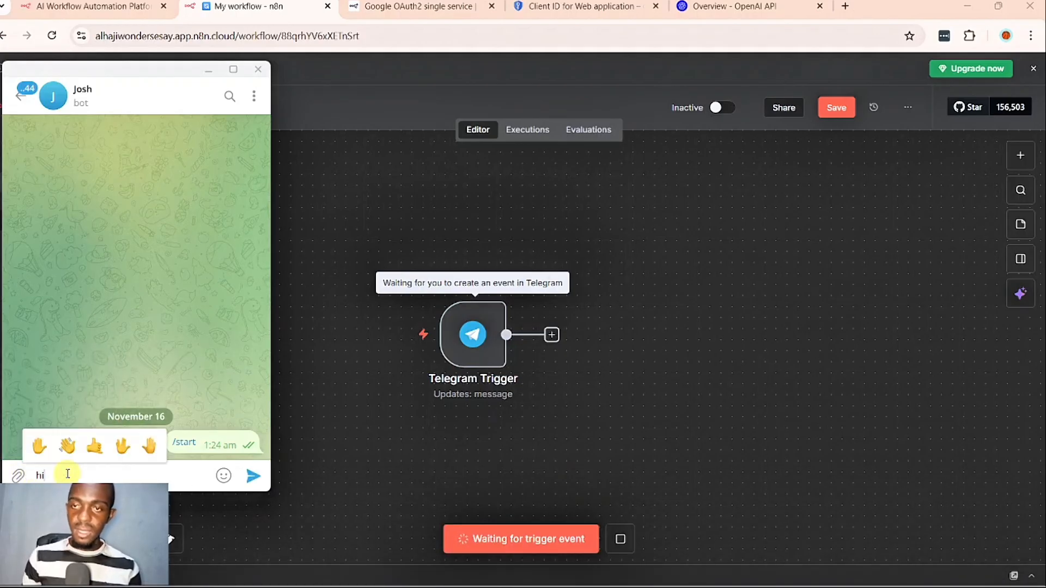
{"action": "key", "text": "Return"}
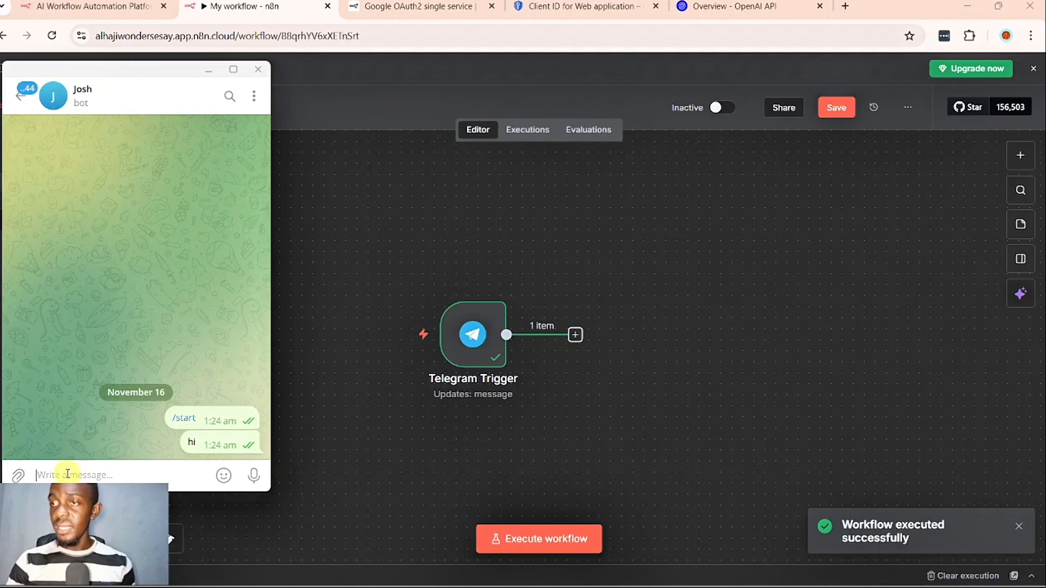
{"action": "left_click", "coordinate": [208, 73]}
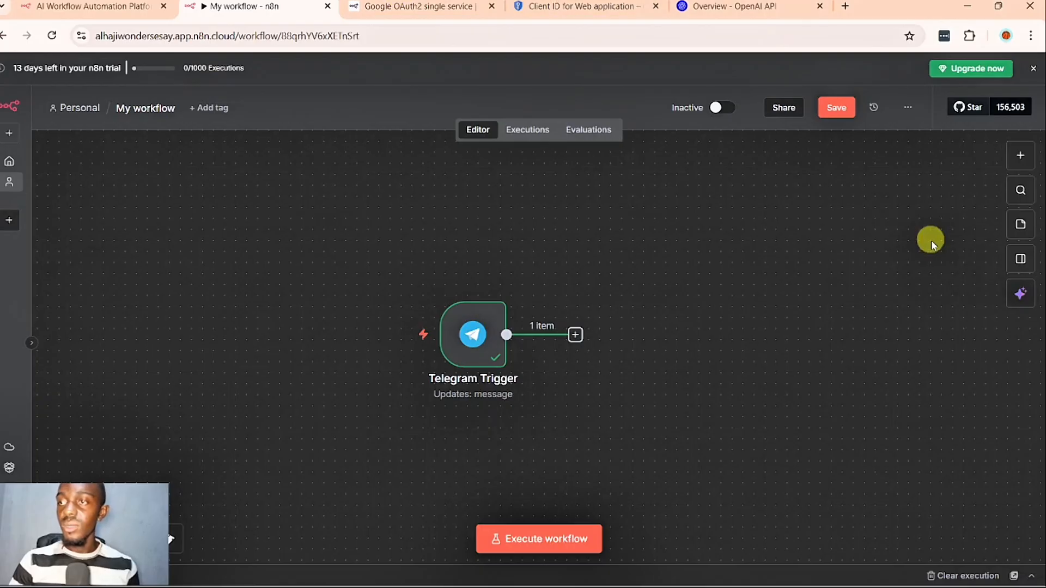
- Add an AI Agent node after the Telegram Trigger and return to the canvas
{"action": "left_click", "coordinate": [575, 335]}
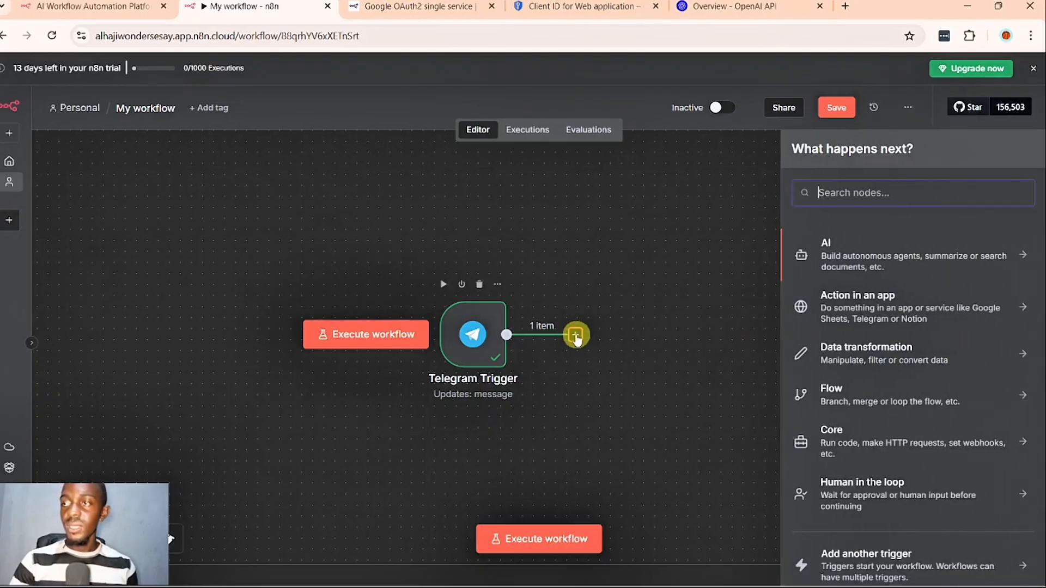
{"action": "type", "text": "ai ag"}
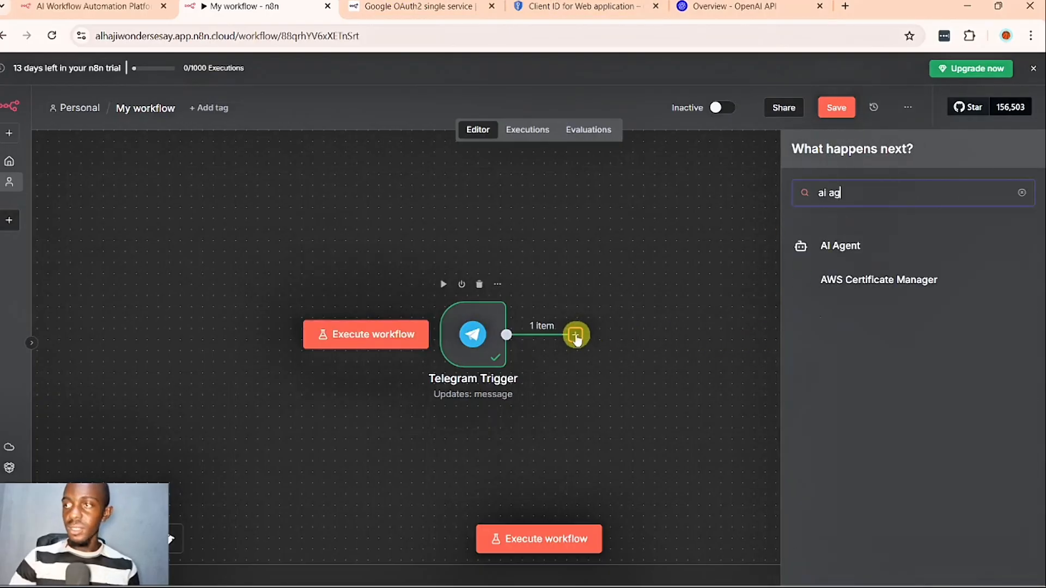
{"action": "left_click", "coordinate": [906, 245]}
{"action": "key", "text": "Escape"}
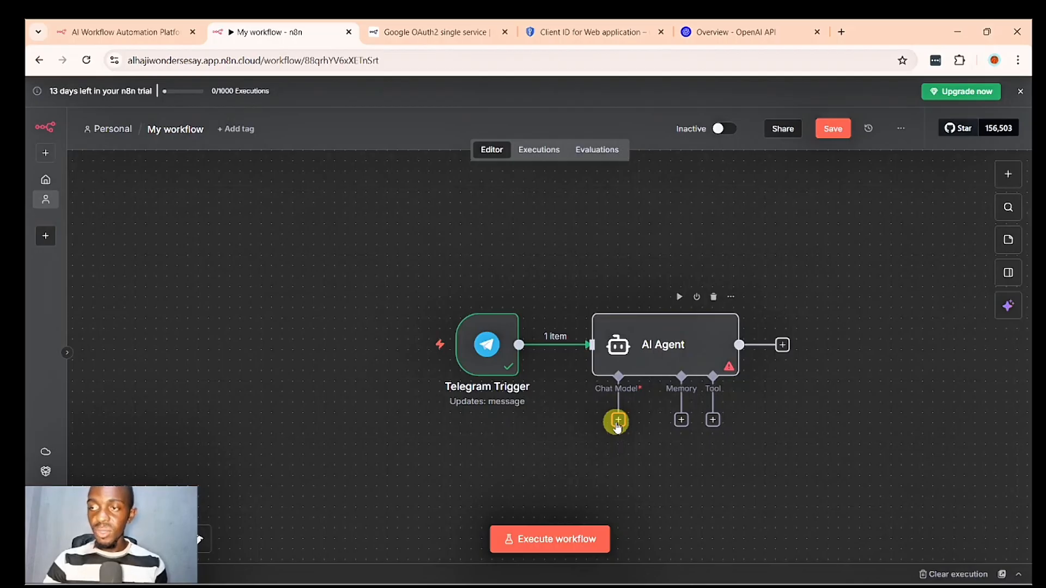
- Attach an OpenAI Chat Model to the AI Agent's chat model input and start a new credential for it
{"action": "left_click", "coordinate": [617, 422]}
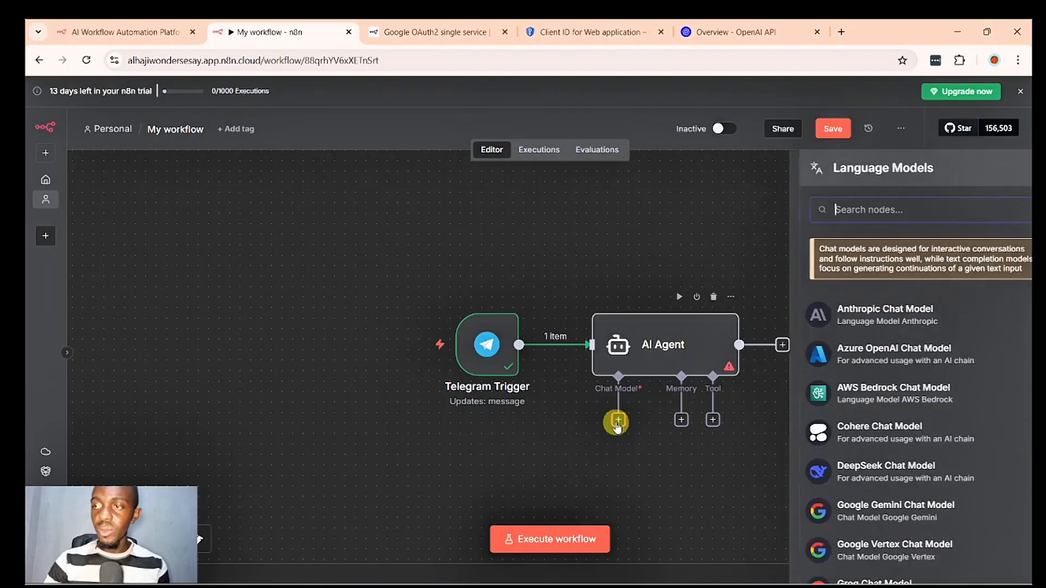
{"action": "scroll", "coordinate": [849, 427], "scroll_direction": "down", "scroll_amount": 5}
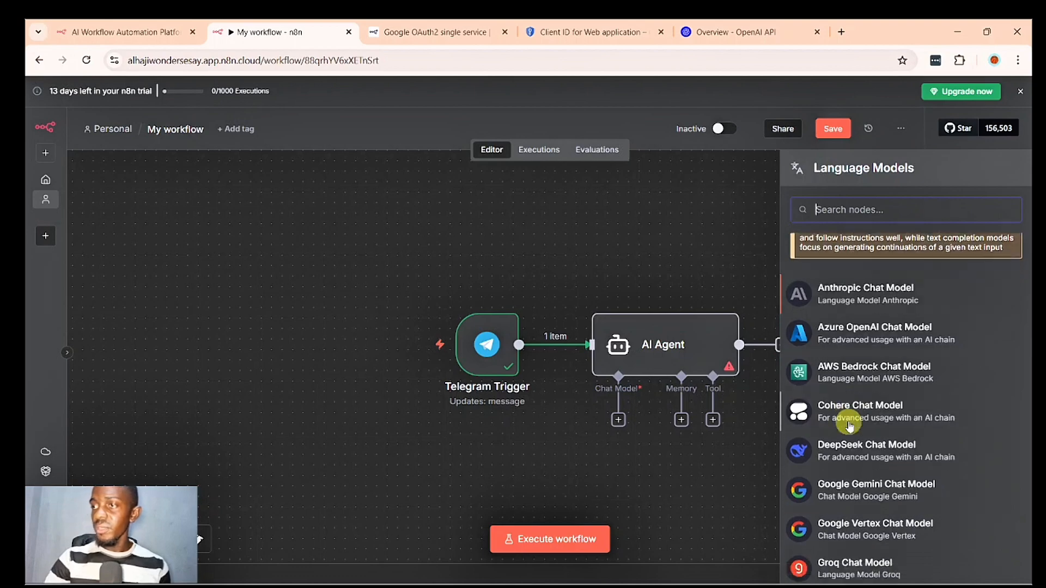
{"action": "scroll", "coordinate": [848, 426], "scroll_direction": "down", "scroll_amount": 2}
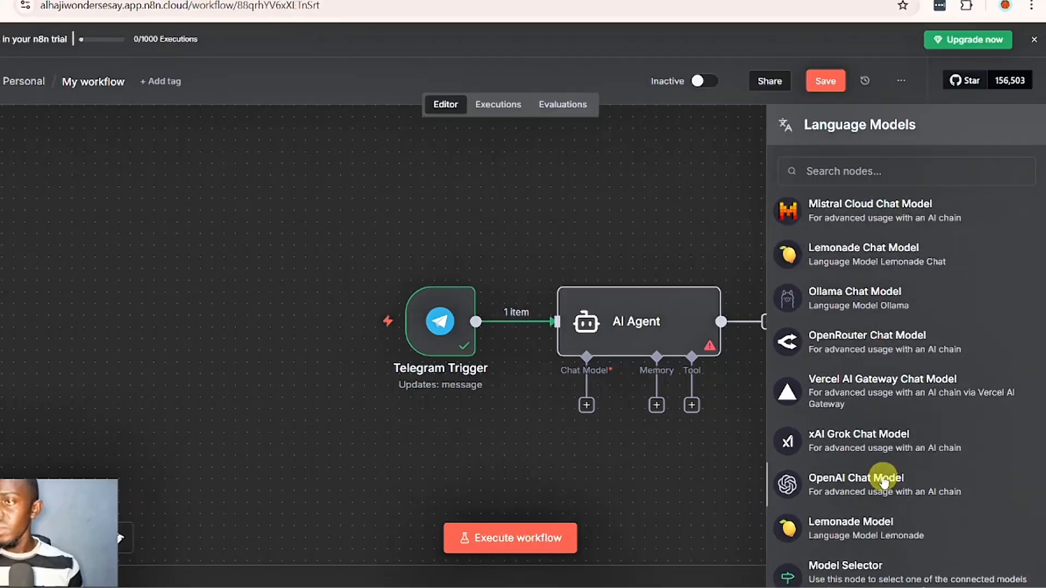
{"action": "left_click", "coordinate": [879, 515]}
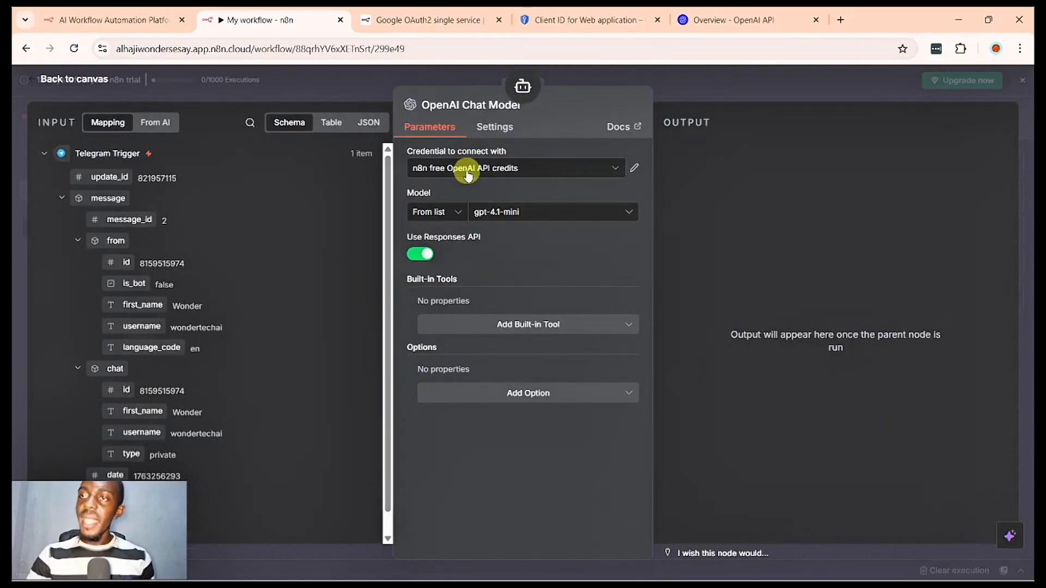
{"action": "left_click", "coordinate": [466, 168]}
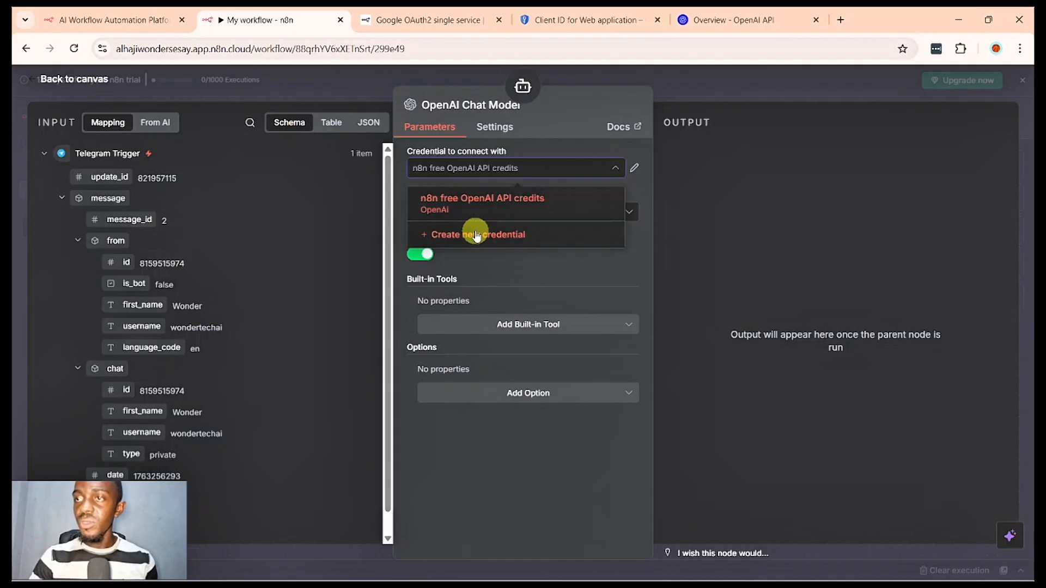
{"action": "left_click", "coordinate": [476, 235]}
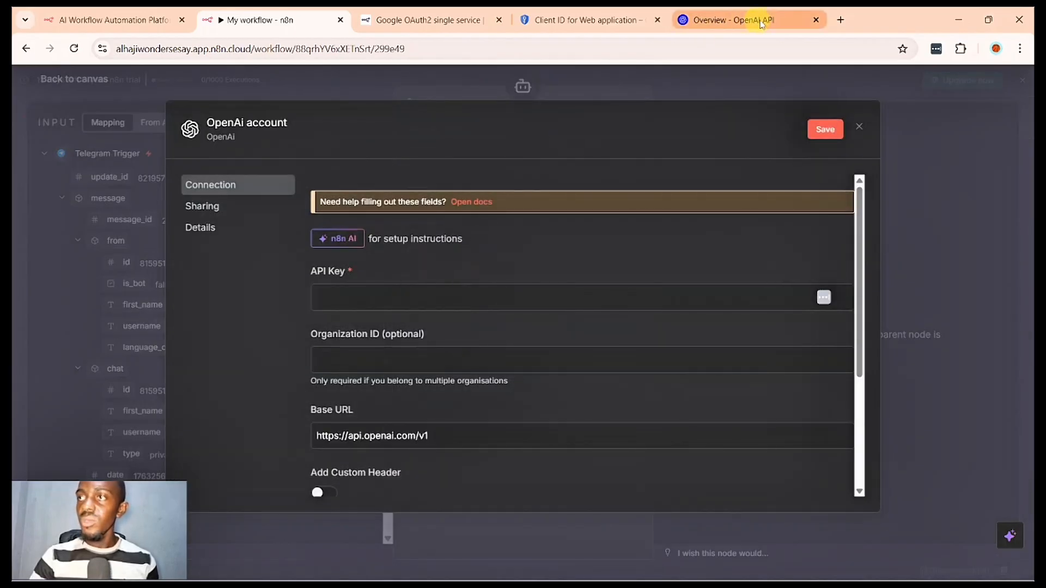
- Replace the open OpenAI page with a fresh browser page at platform.openai.com
{"action": "left_click", "coordinate": [817, 20]}
{"action": "left_click", "coordinate": [667, 49]}
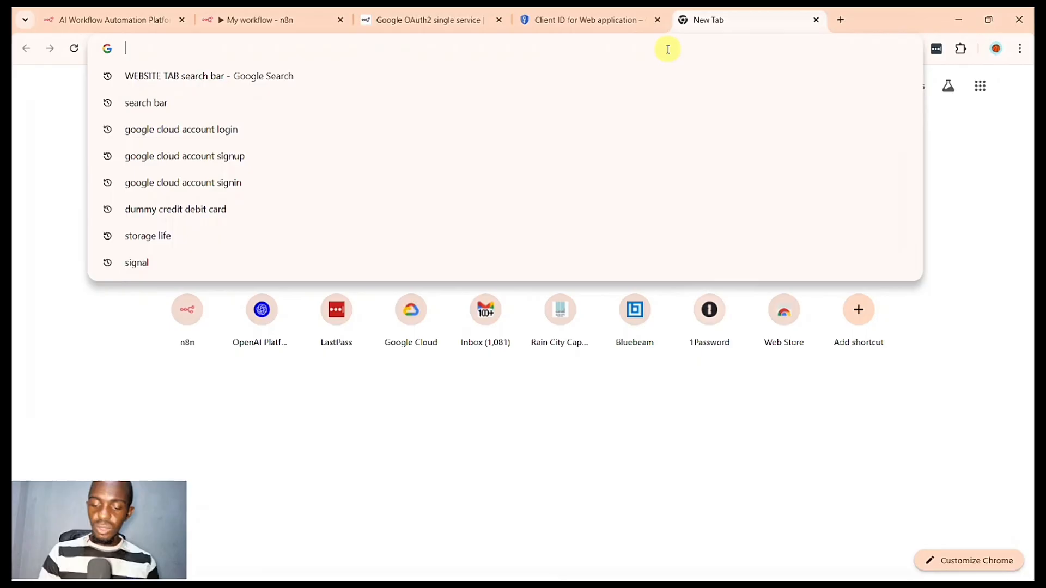
{"action": "type", "text": "p"}
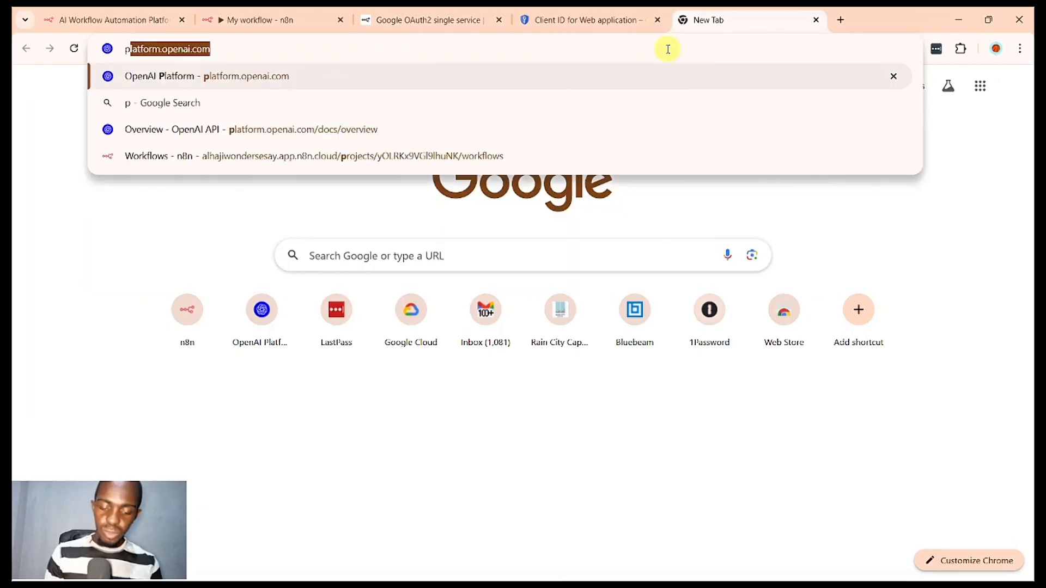
{"action": "type", "text": "latform"}
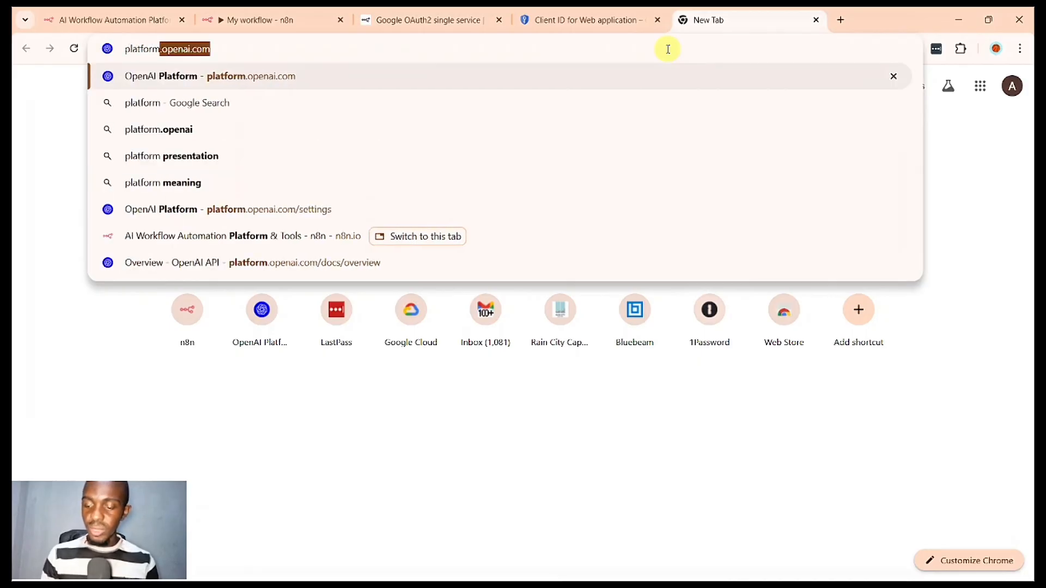
{"action": "key", "text": "Return"}
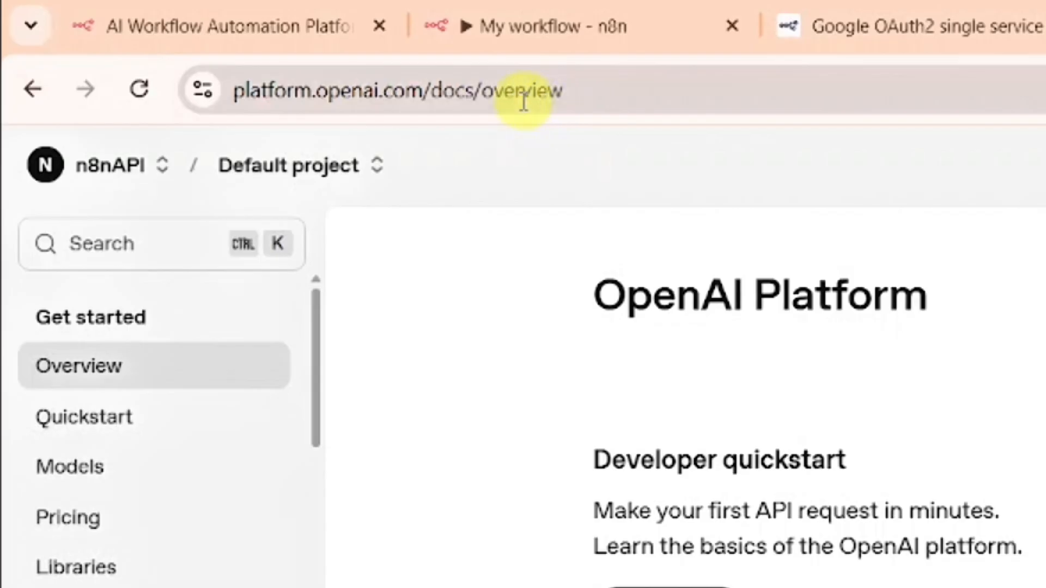
- Go to the OpenAI organization settings at platform.openai.com/settings
{"action": "left_click", "coordinate": [524, 101]}
{"action": "key", "text": "End"}
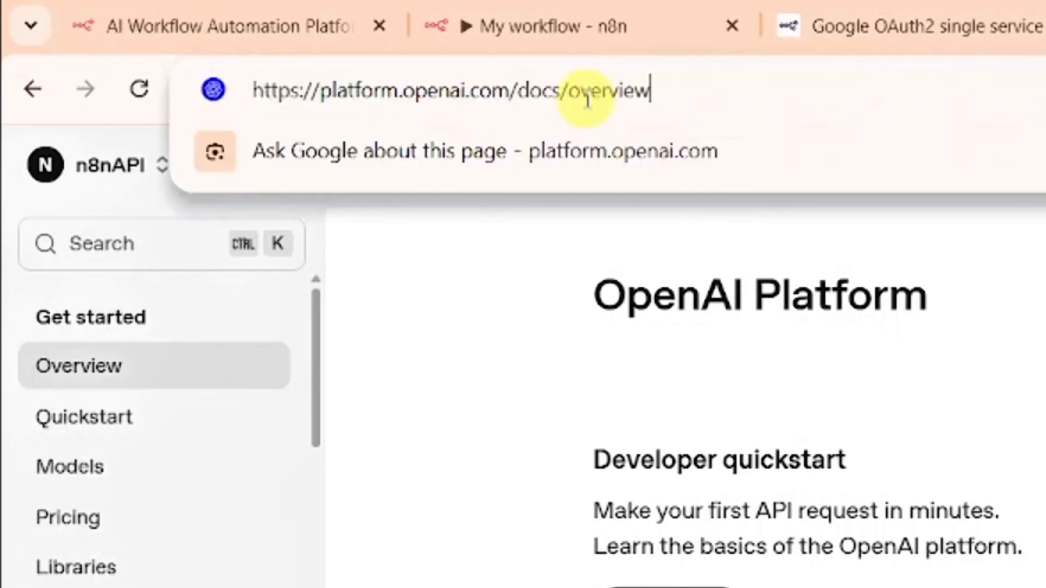
{"action": "key", "text": "BackSpace"}
{"action": "key", "text": "BackSpace"}
{"action": "key", "text": "BackSpace"}
{"action": "key", "text": "BackSpace"}
{"action": "key", "text": "BackSpace"}
{"action": "key", "text": "BackSpace"}
{"action": "key", "text": "BackSpace"}
{"action": "key", "text": "BackSpace"}
{"action": "key", "text": "BackSpace"}
{"action": "key", "text": "BackSpace"}
{"action": "key", "text": "BackSpace"}
{"action": "key", "text": "BackSpace"}
{"action": "key", "text": "BackSpace"}
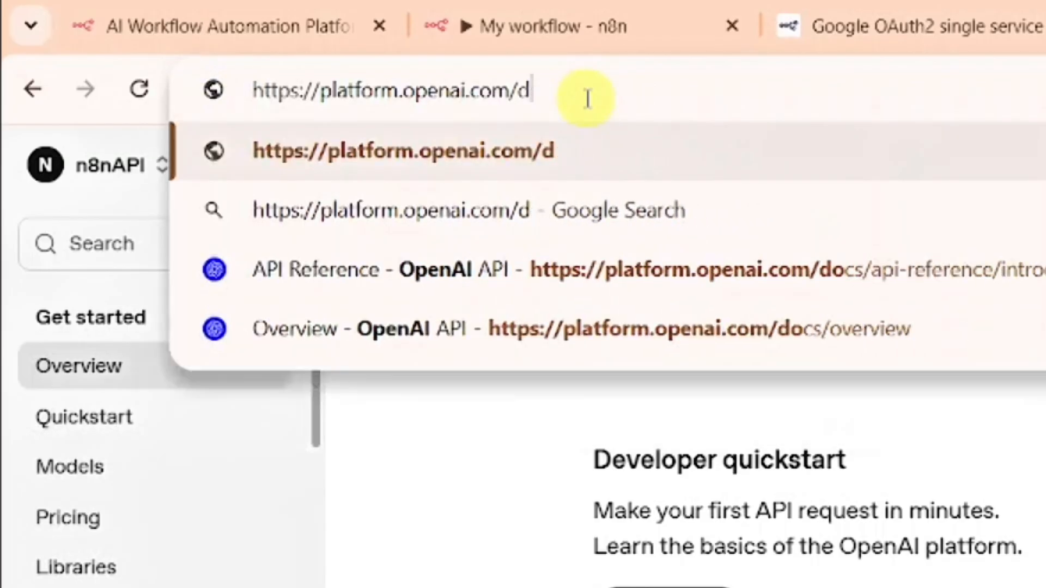
{"action": "type", "text": "settin"}
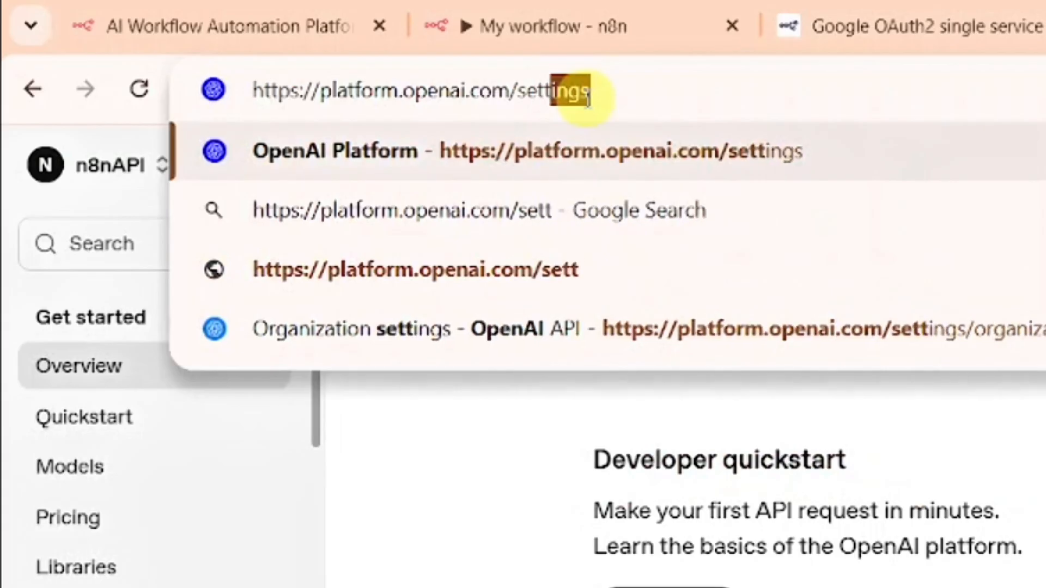
{"action": "type", "text": "gs"}
{"action": "key", "text": "Return"}
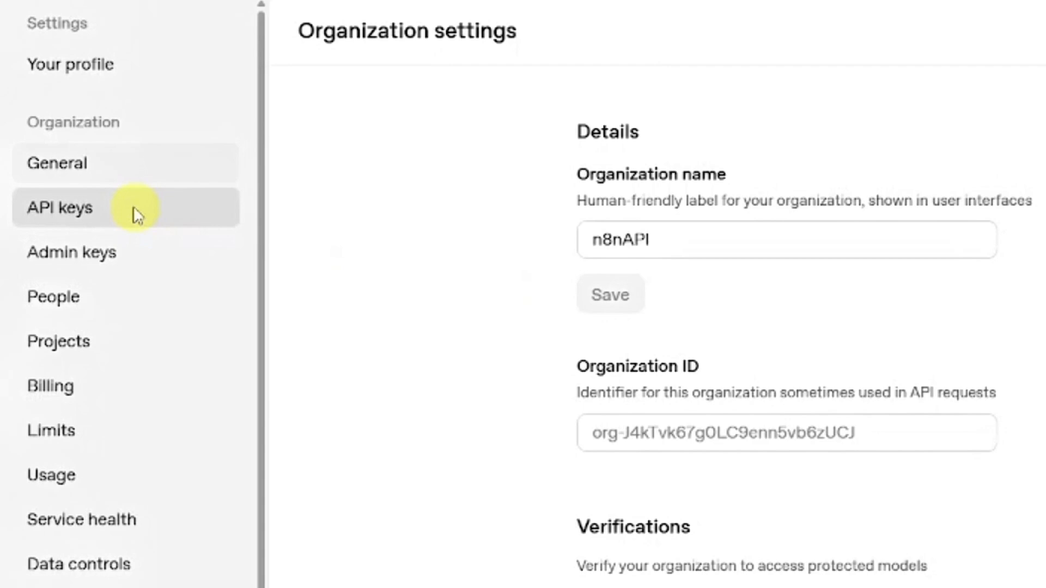
- Create a new secret API key named n8ndemo for the Default project in the organization's API keys
{"action": "left_click", "coordinate": [69, 216]}
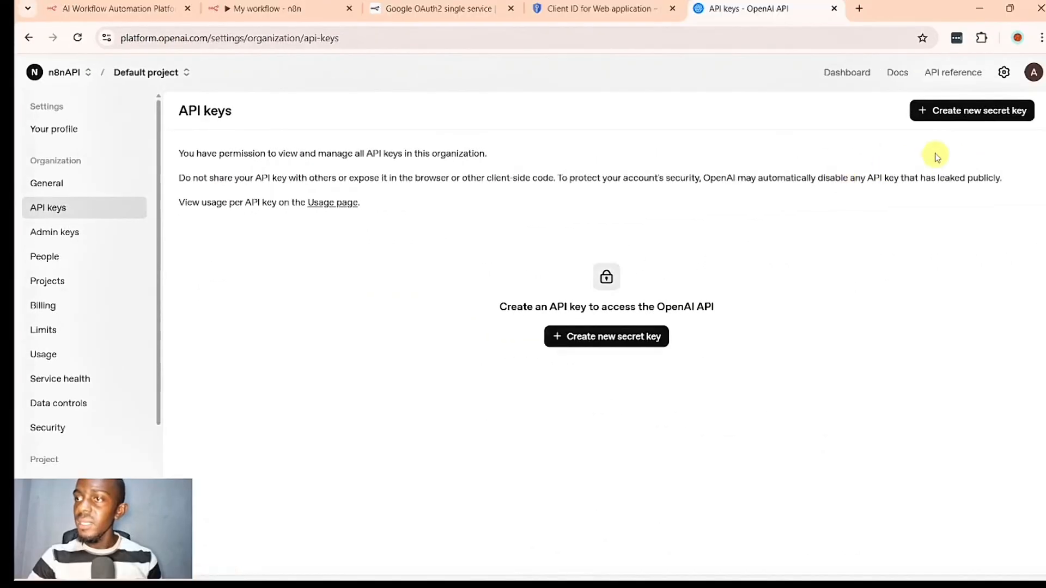
{"action": "left_click", "coordinate": [624, 338]}
{"action": "left_click", "coordinate": [558, 300]}
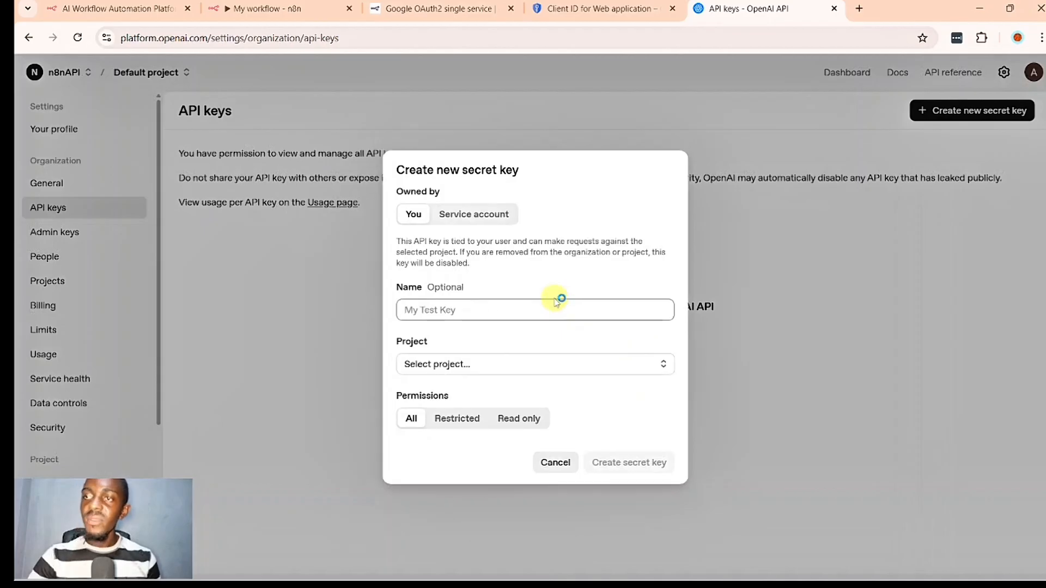
{"action": "left_click", "coordinate": [552, 302]}
{"action": "type", "text": "n8"}
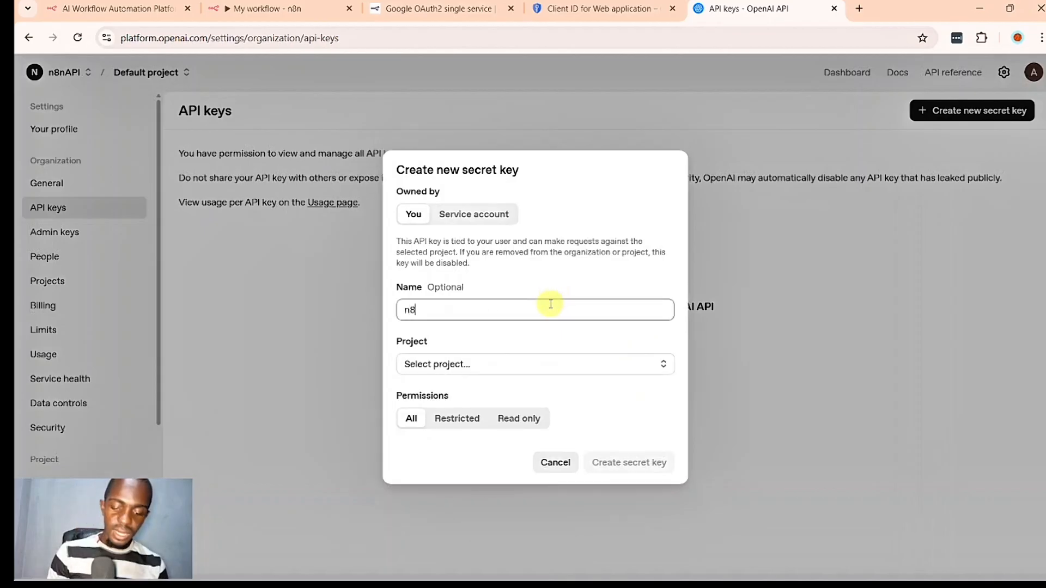
{"action": "type", "text": "ndemo"}
{"action": "left_click", "coordinate": [485, 365]}
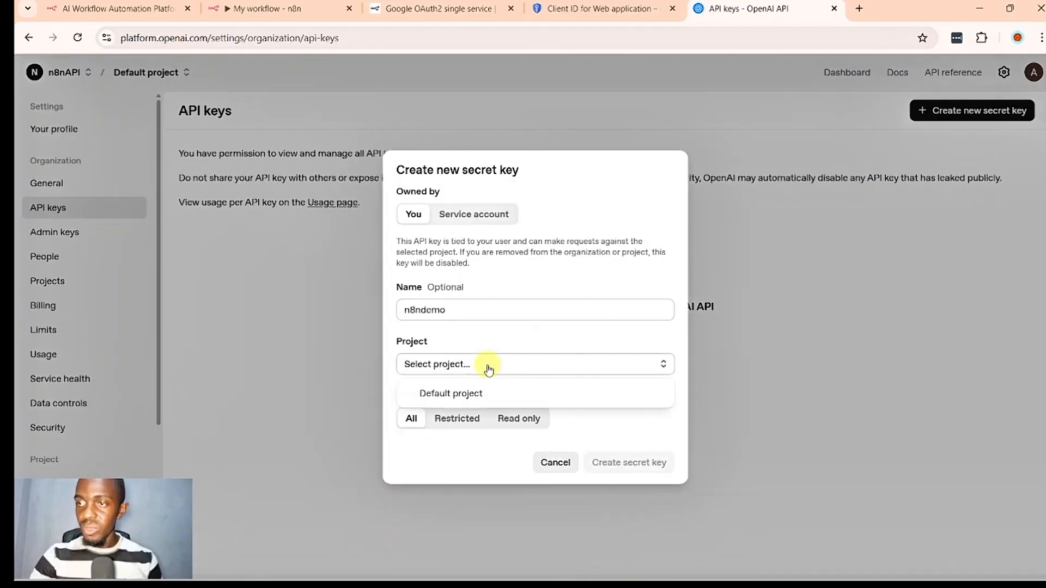
{"action": "left_click", "coordinate": [479, 393]}
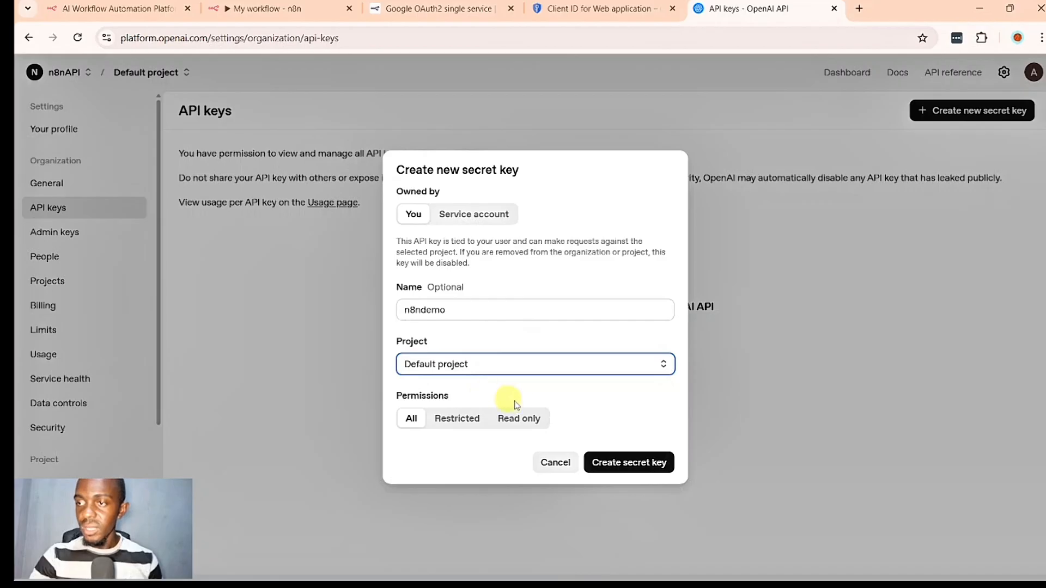
{"action": "left_click", "coordinate": [615, 463]}
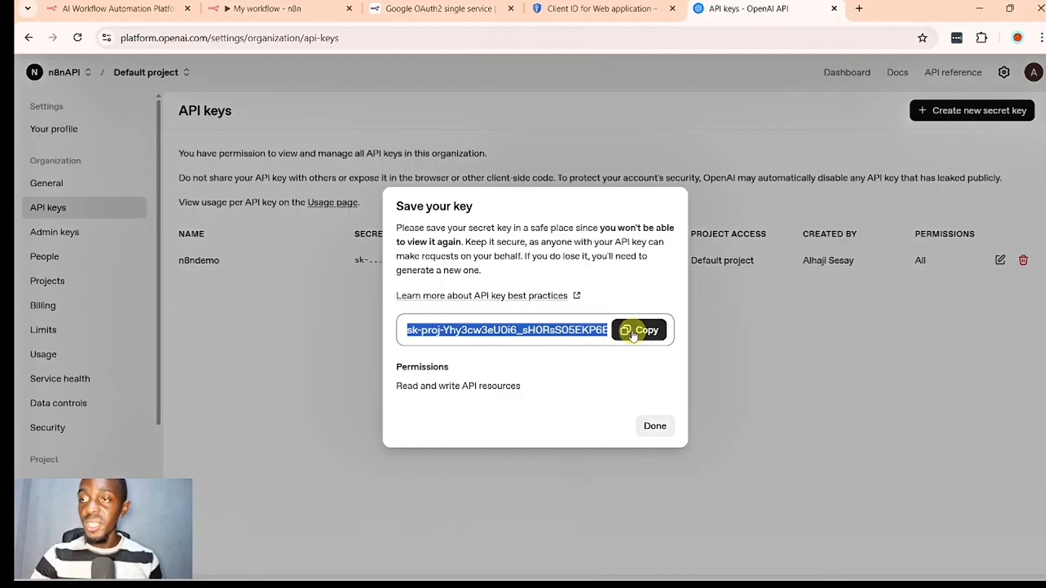
- Copy the new secret key, paste it as the API key of the OpenAI credential in n8n and save the credential
{"action": "left_click", "coordinate": [632, 332]}
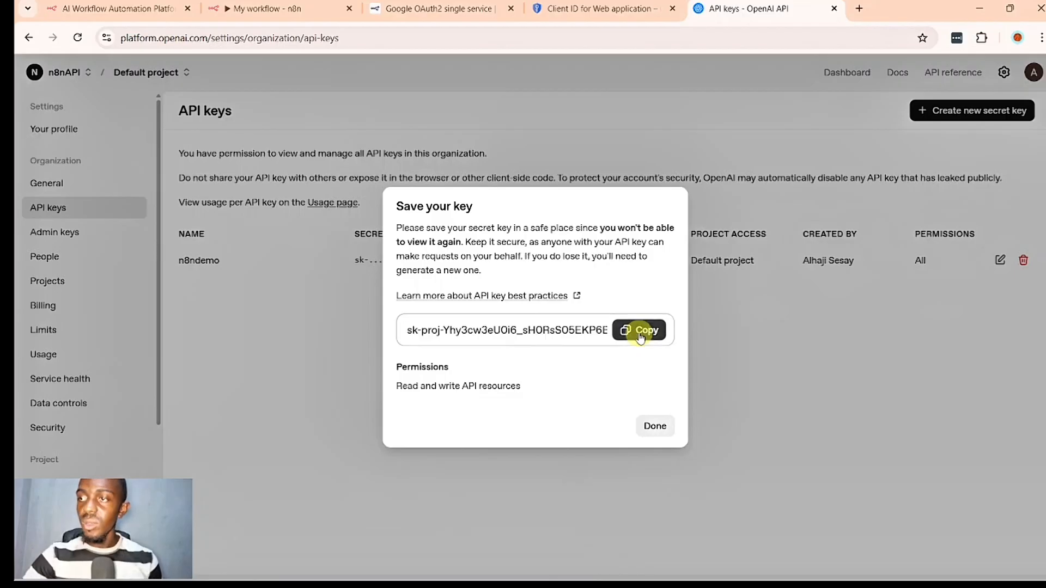
{"action": "left_click", "coordinate": [292, 5]}
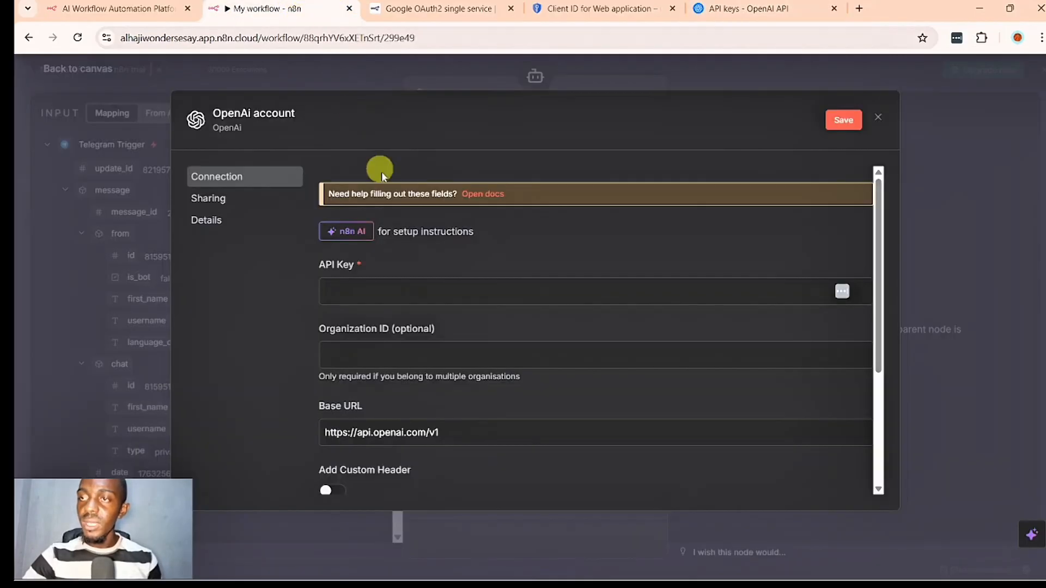
{"action": "left_click", "coordinate": [413, 288]}
{"action": "key", "text": "ctrl+v"}
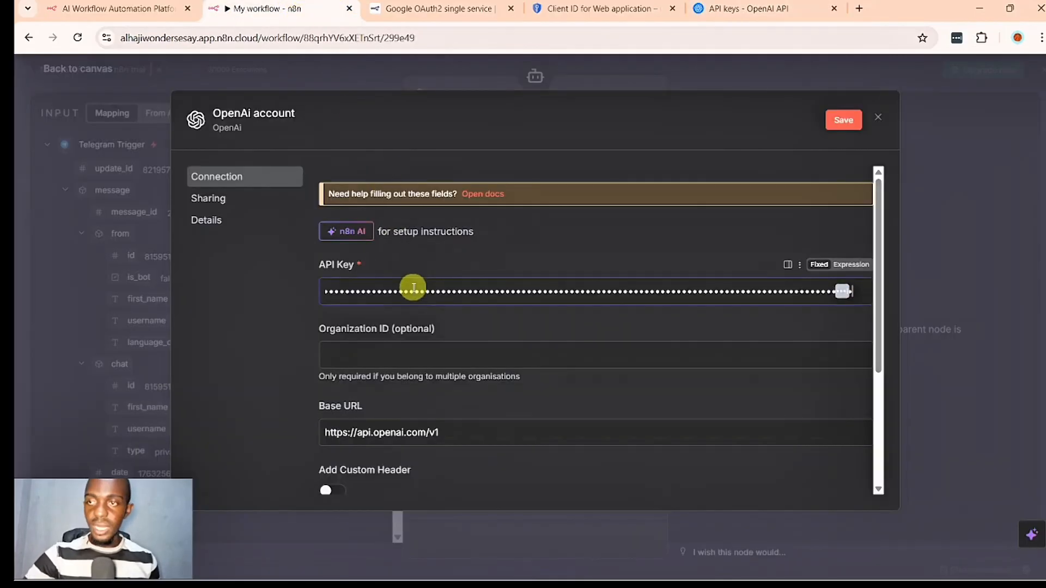
{"action": "left_click", "coordinate": [840, 121]}
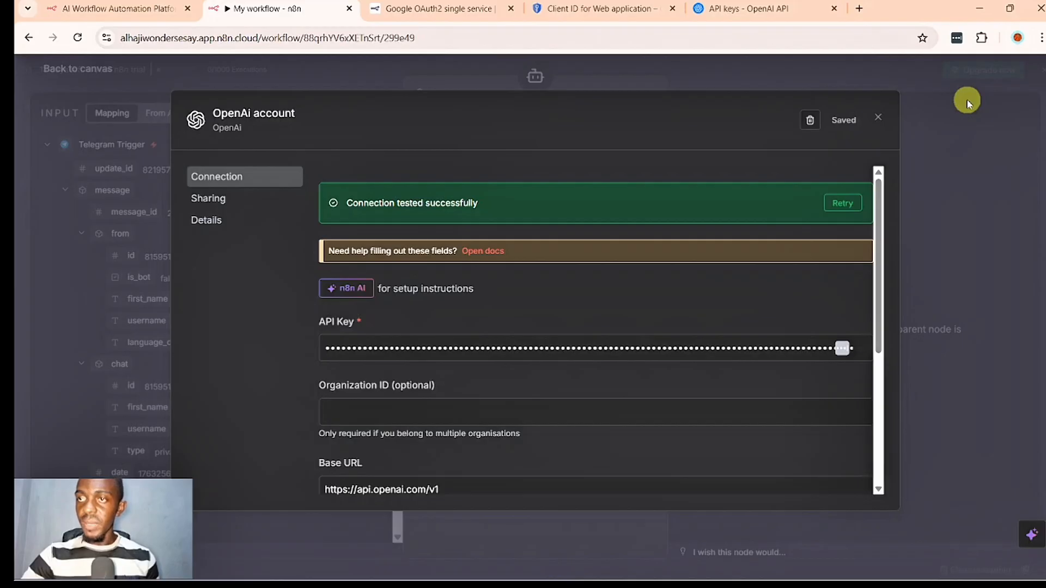
- Close the OpenAI credential, then review the OpenAI organization's billing overview before returning to the n8n workflow
{"action": "left_click", "coordinate": [967, 103]}
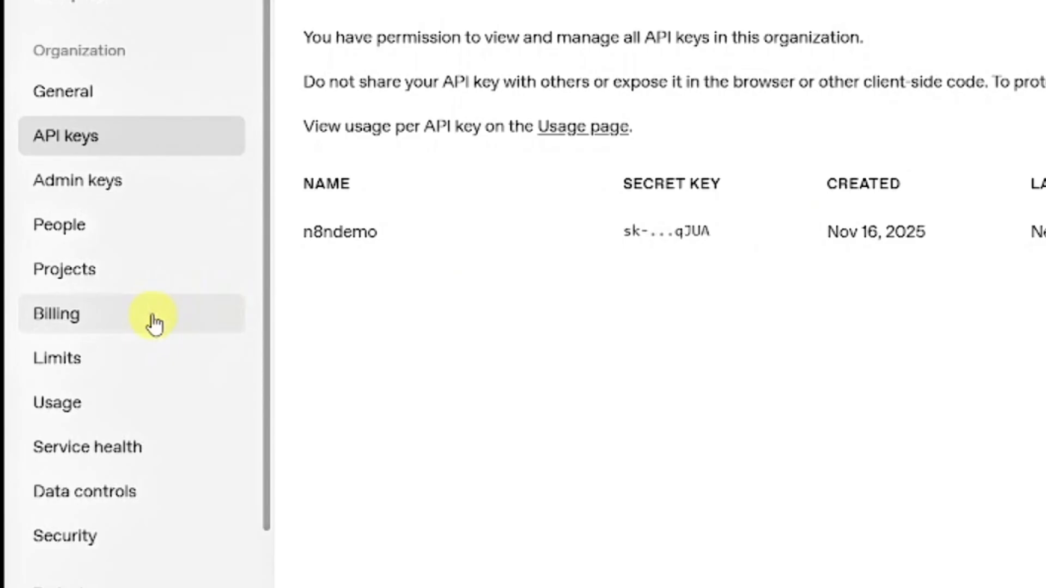
{"action": "left_click", "coordinate": [154, 316]}
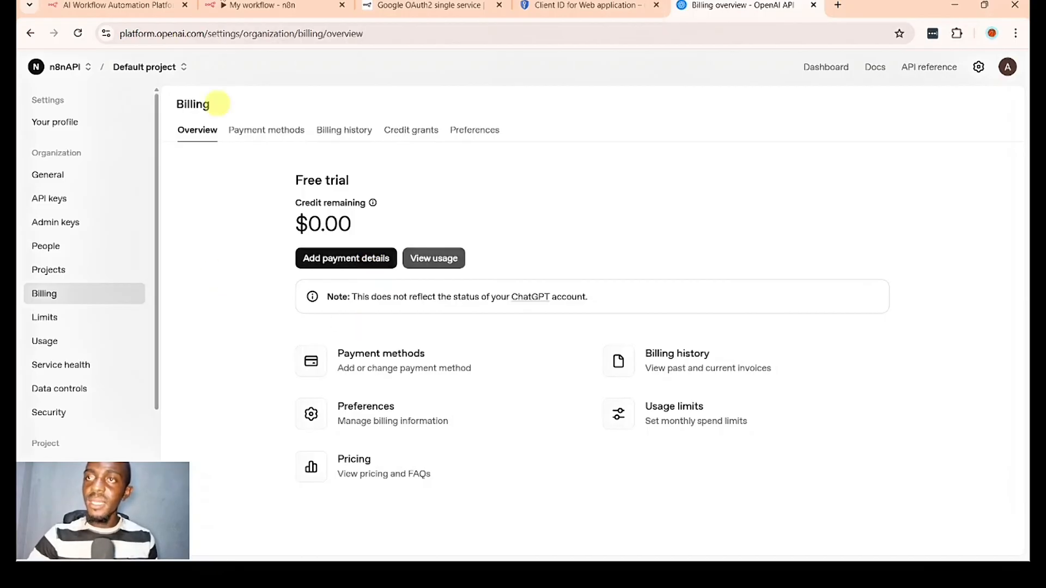
{"action": "left_click", "coordinate": [224, 4]}
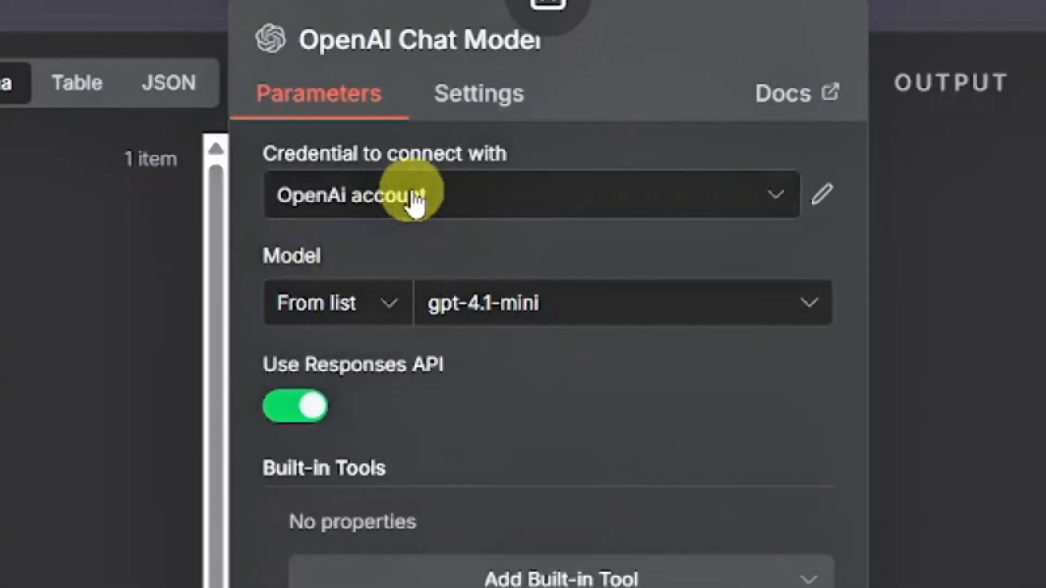
- Switch the OpenAI Chat Model's credential to "n8n free OpenAI API credits" and return to the canvas
{"action": "left_click", "coordinate": [457, 164]}
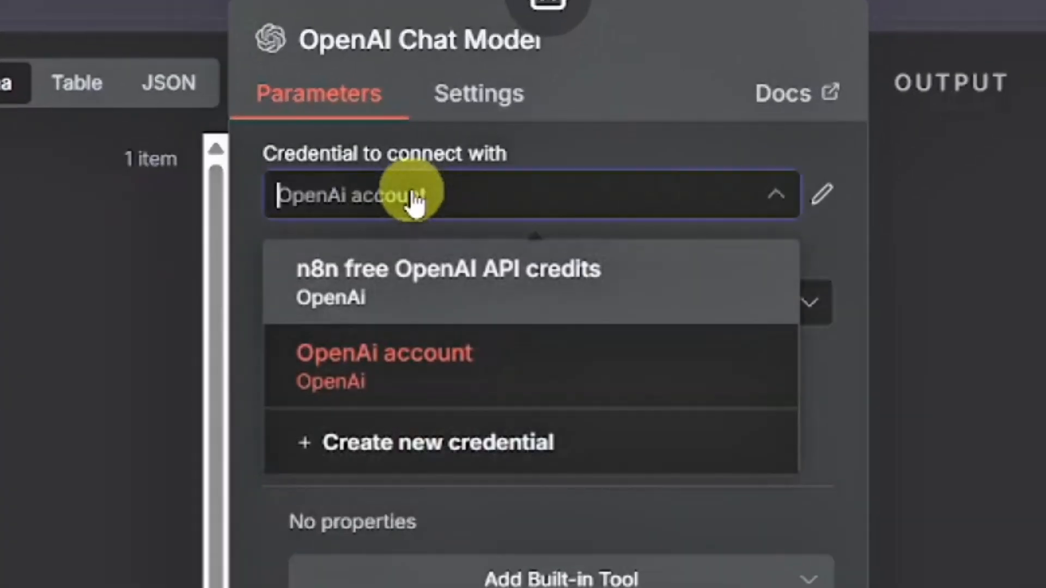
{"action": "left_click", "coordinate": [407, 279]}
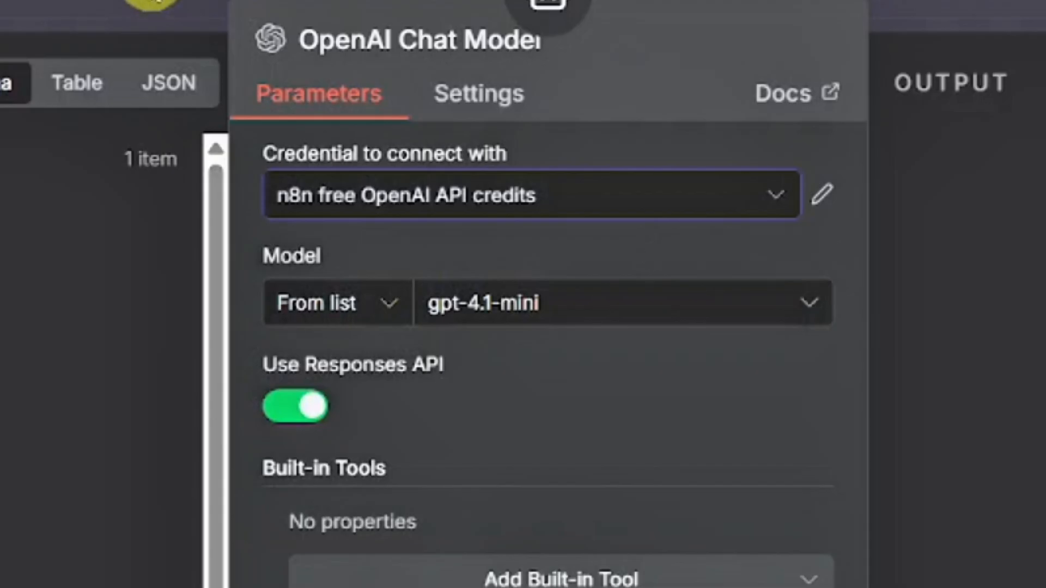
{"action": "left_click", "coordinate": [152, 1]}
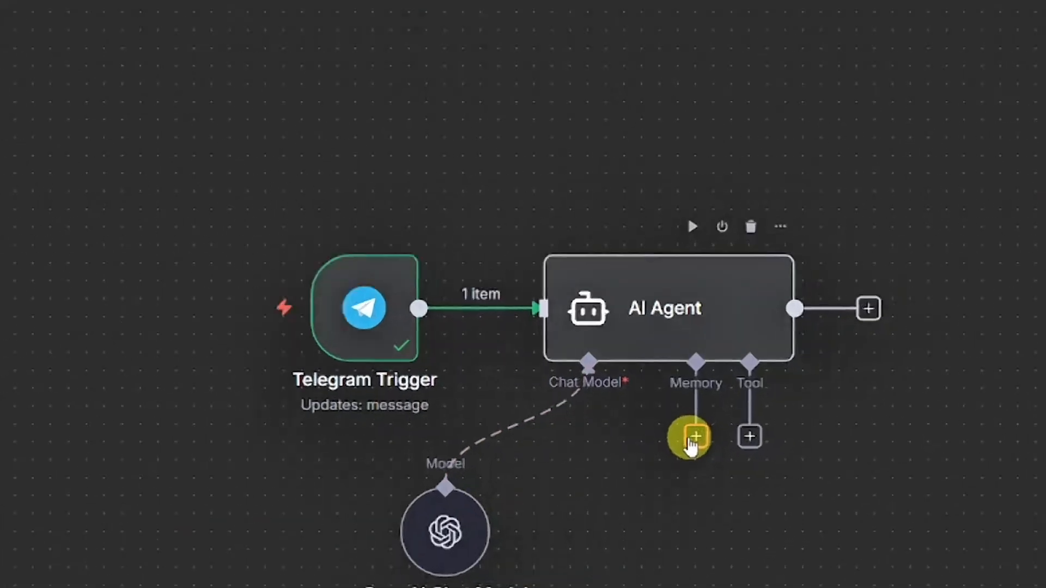
- Attach a Simple Memory node to the AI Agent's memory connection
{"action": "left_click", "coordinate": [679, 424]}
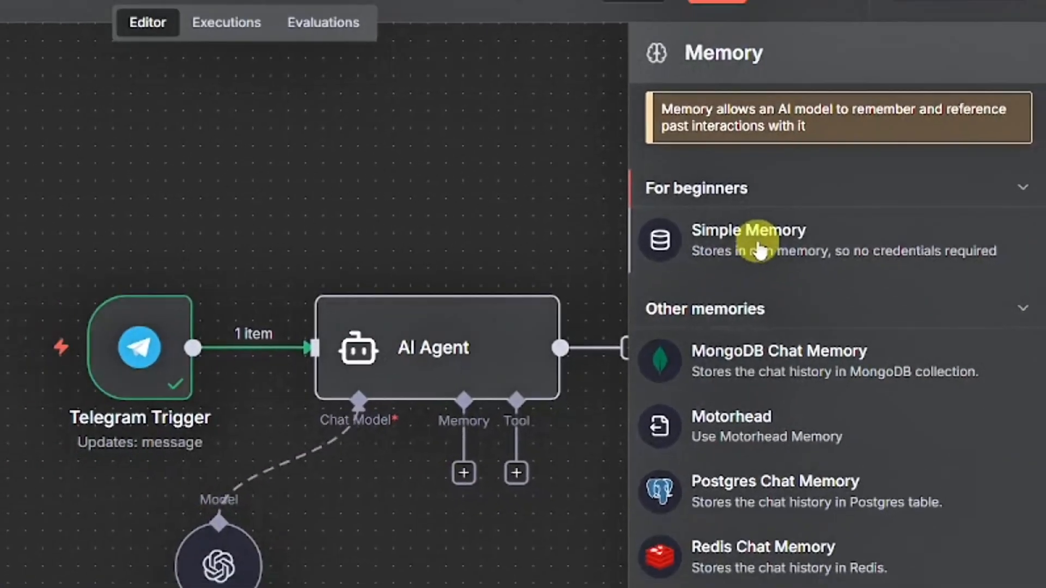
{"action": "left_click", "coordinate": [708, 231]}
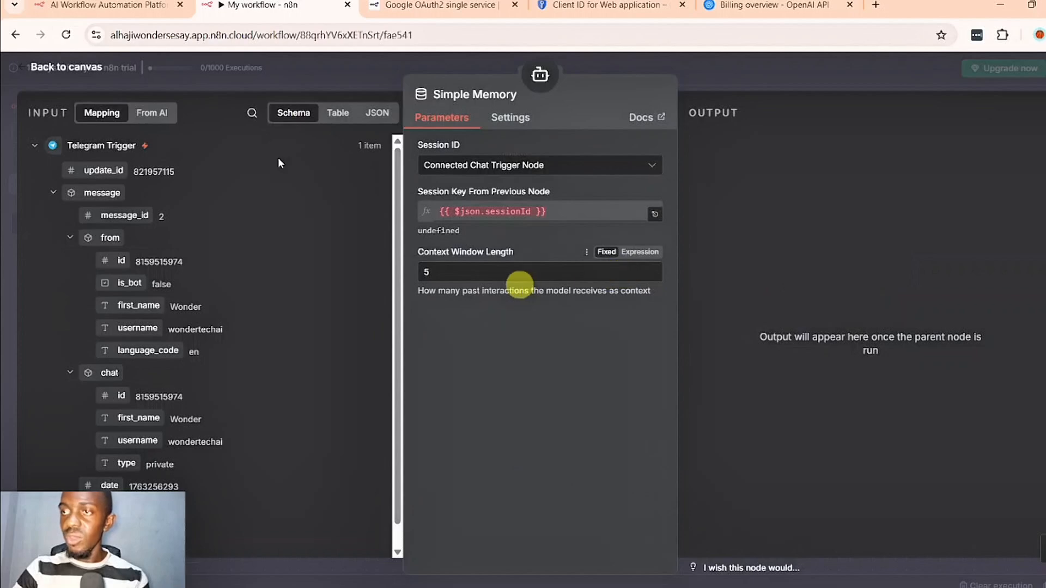
{"action": "key", "text": "Escape"}
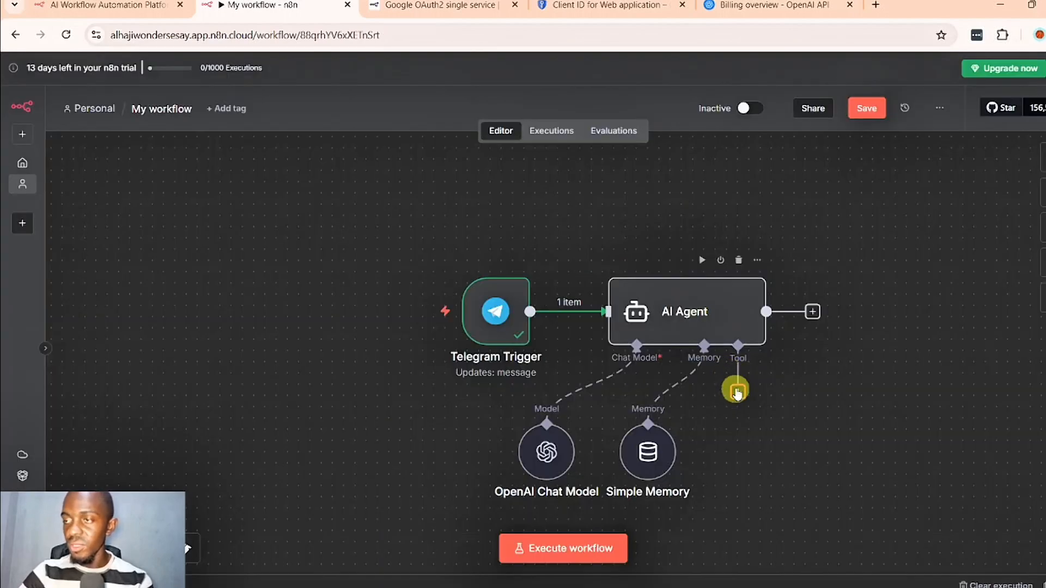
- Set the AI Agent's source for the user message prompt to "Define below"
{"action": "left_click", "coordinate": [705, 331]}
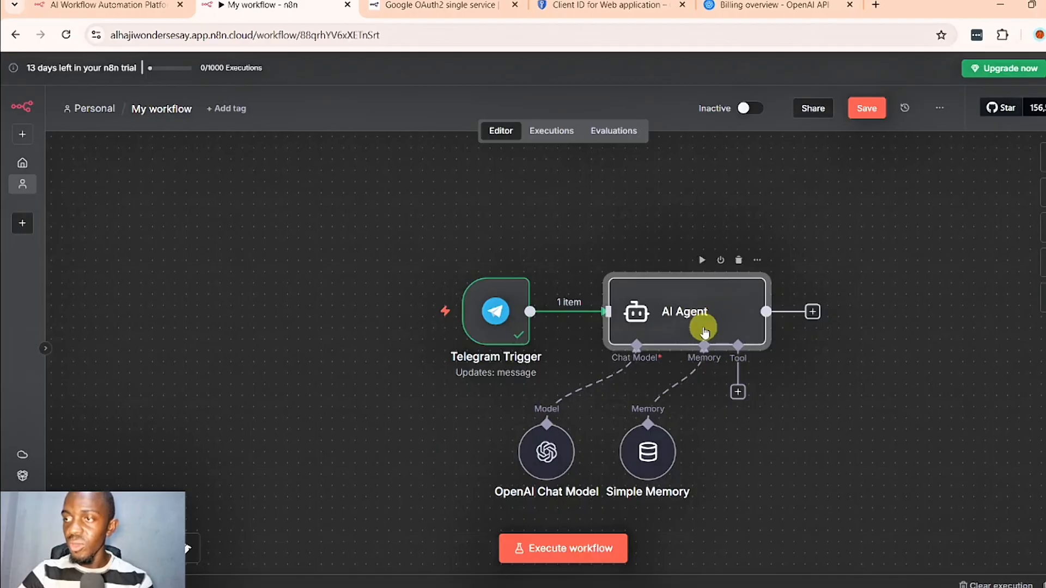
{"action": "double_click", "coordinate": [705, 330]}
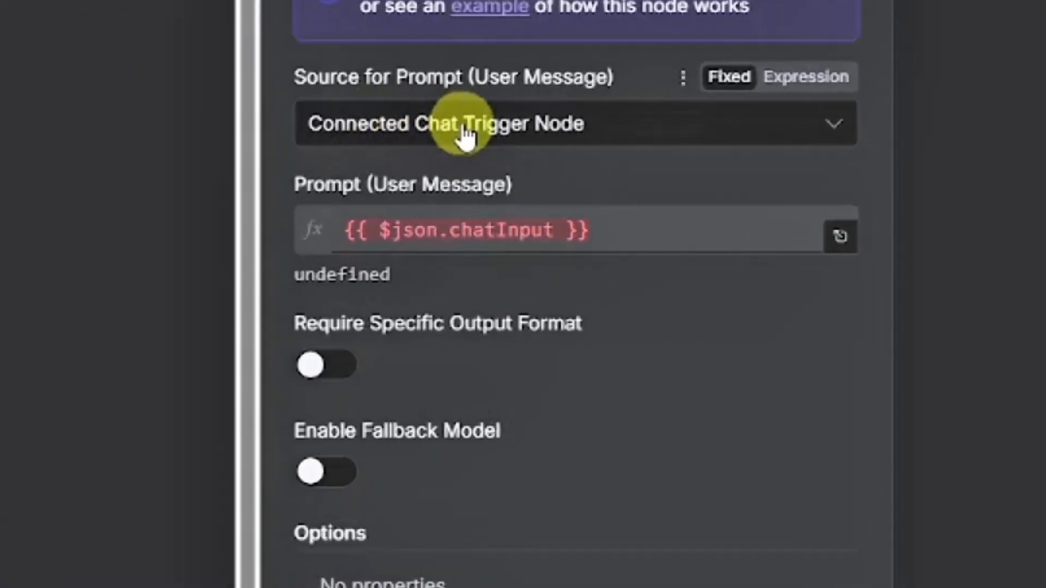
{"action": "left_click", "coordinate": [463, 134]}
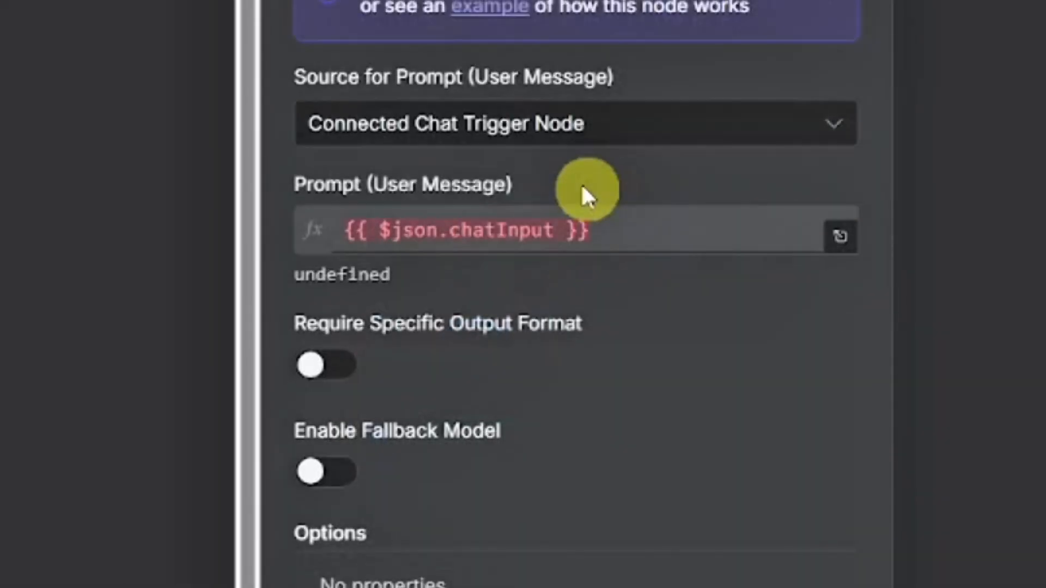
{"action": "left_click", "coordinate": [522, 133]}
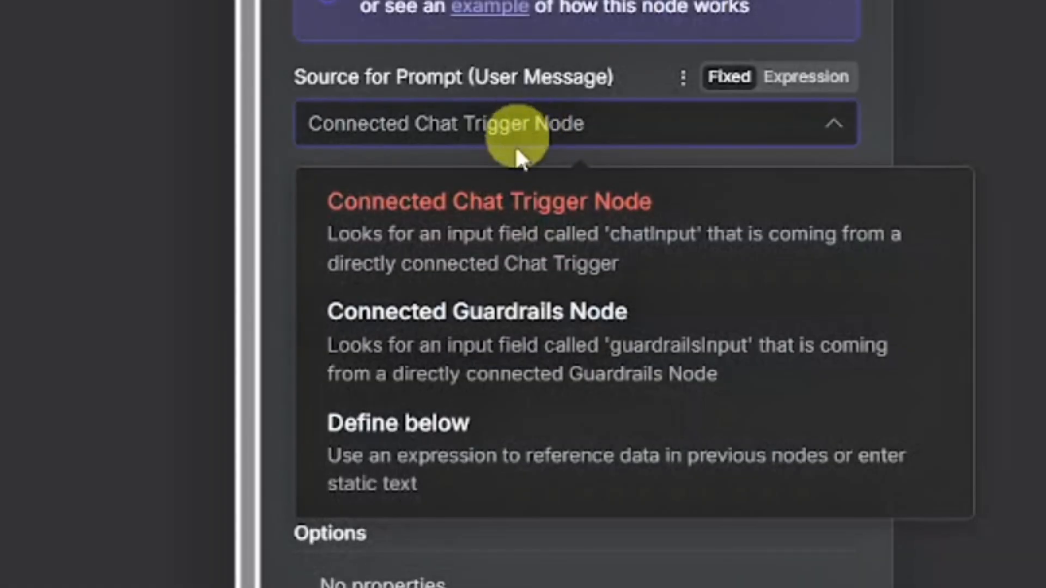
{"action": "left_click", "coordinate": [459, 436]}
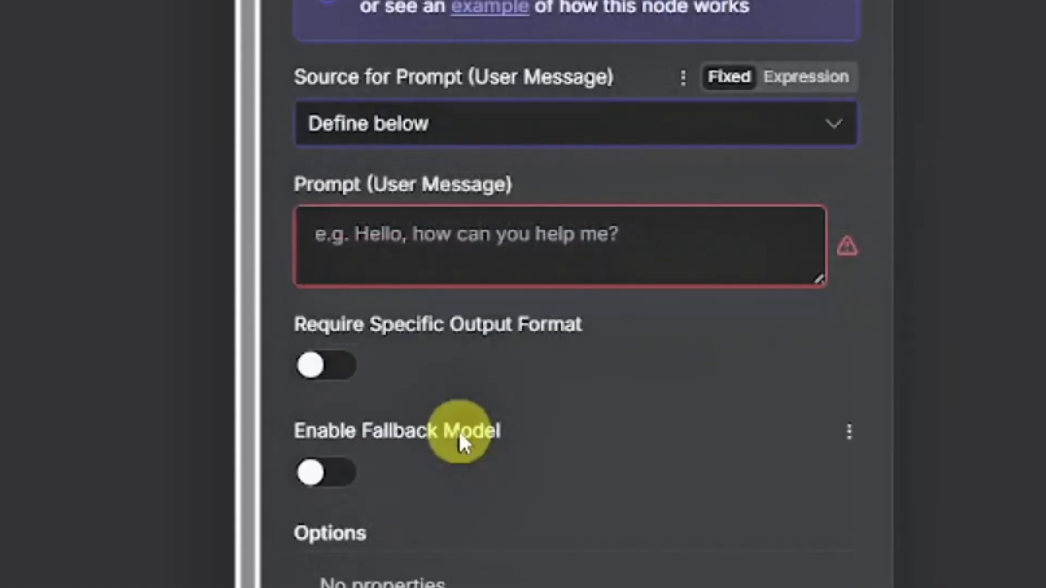
- Map the Telegram Trigger's message text into the AI Agent's user message prompt as {{ $json.message.text }}
{"action": "left_click", "coordinate": [671, 273]}
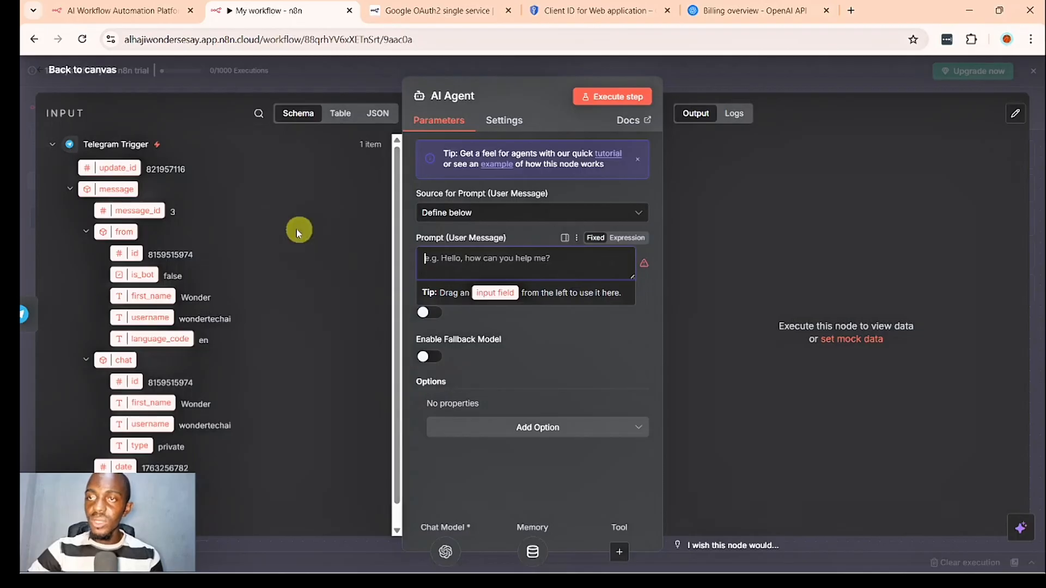
{"action": "left_click", "coordinate": [131, 489]}
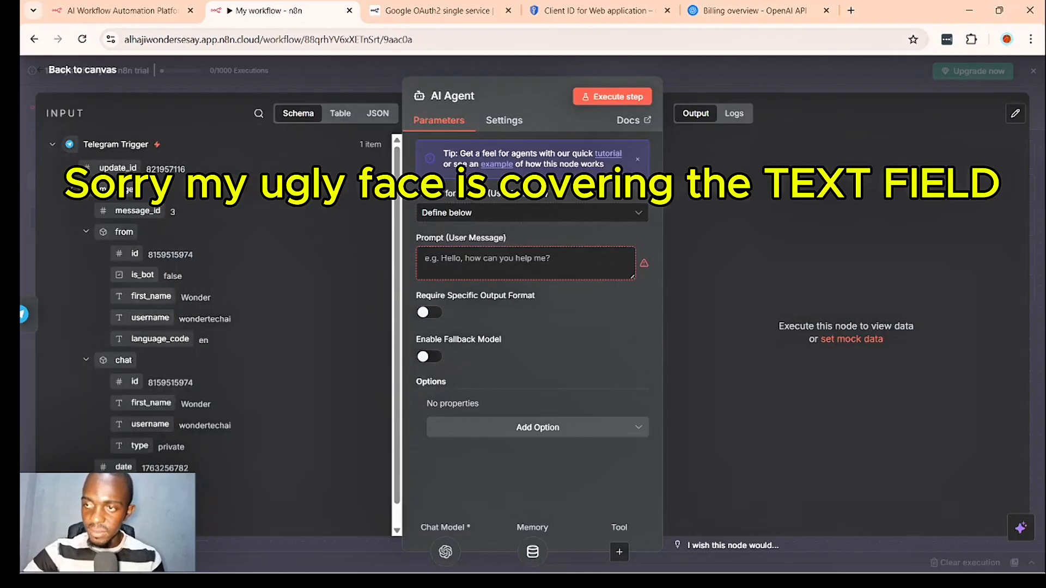
{"action": "left_click_drag", "start_coordinate": [130, 489], "coordinate": [487, 270]}
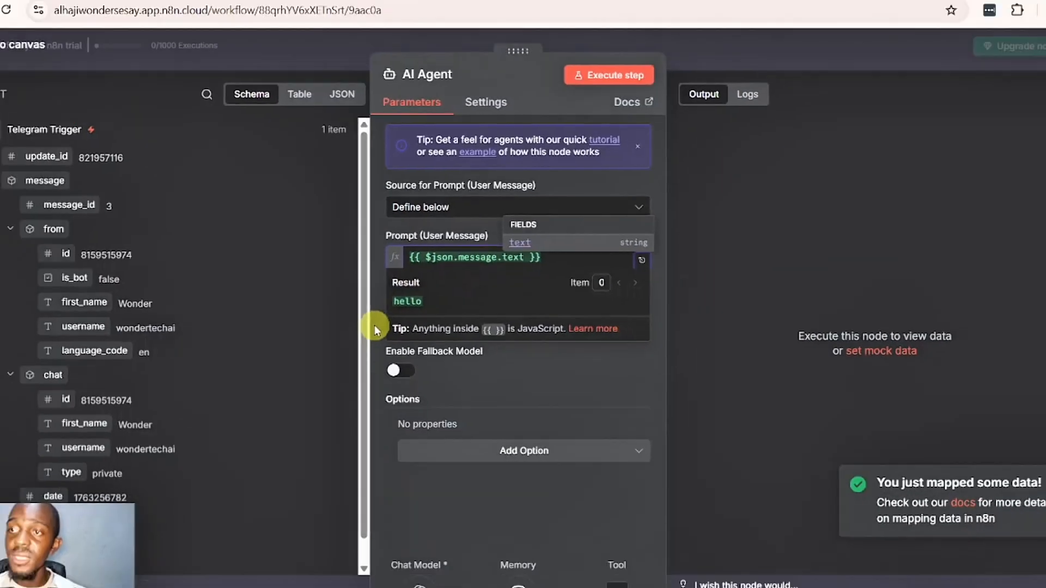
{"action": "left_click", "coordinate": [374, 326]}
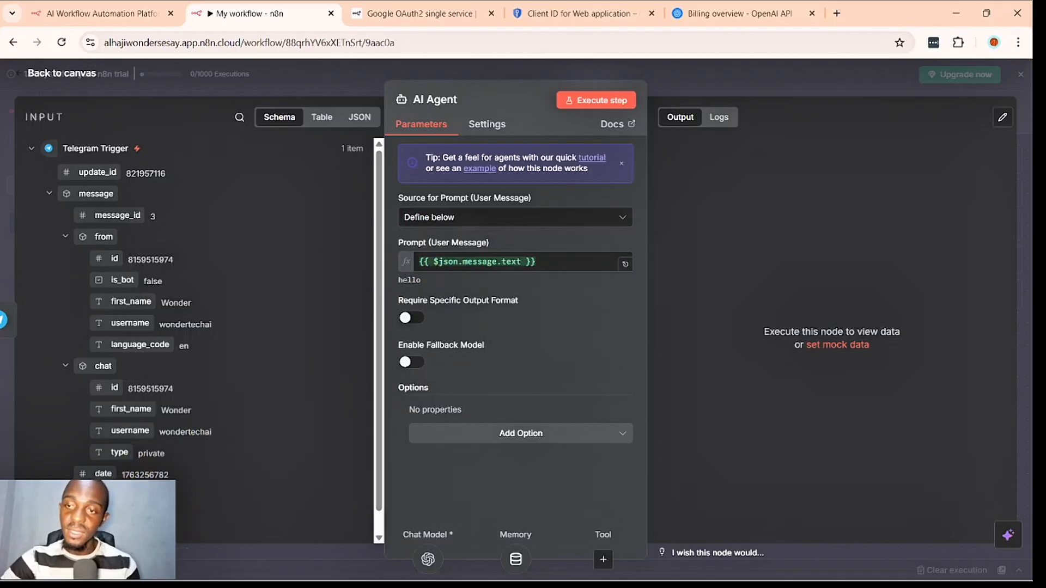
- Switch to Telegram and review the messages sent to the bot
{"action": "mouse_move", "coordinate": [425, 572]}
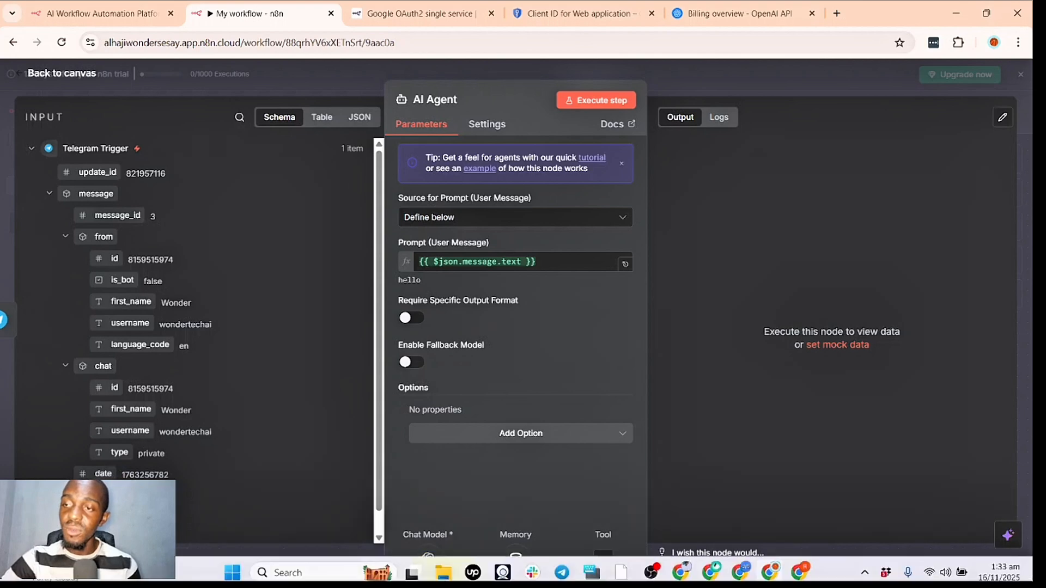
{"action": "left_click", "coordinate": [561, 566]}
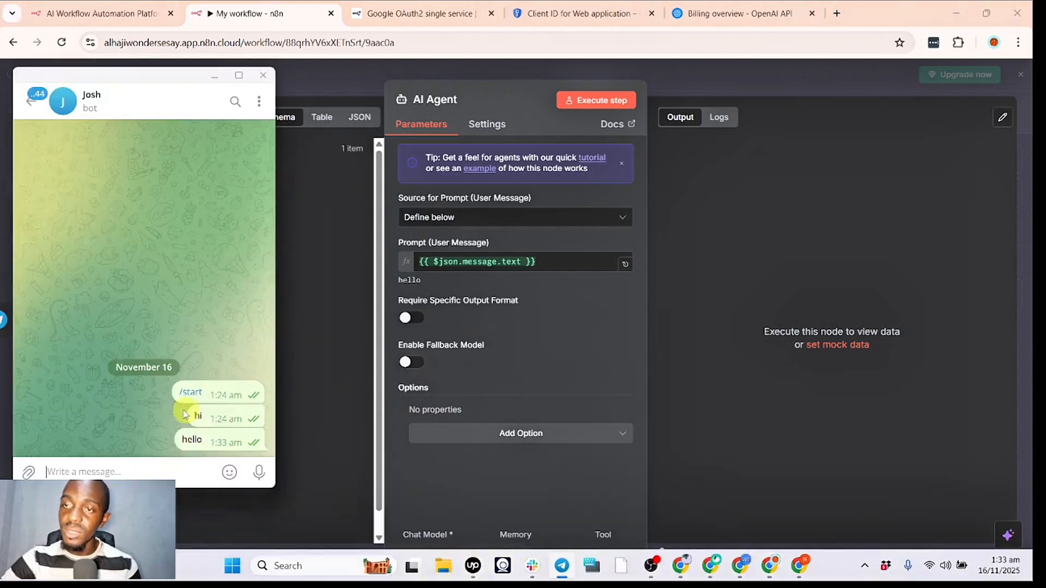
{"action": "left_click", "coordinate": [305, 493]}
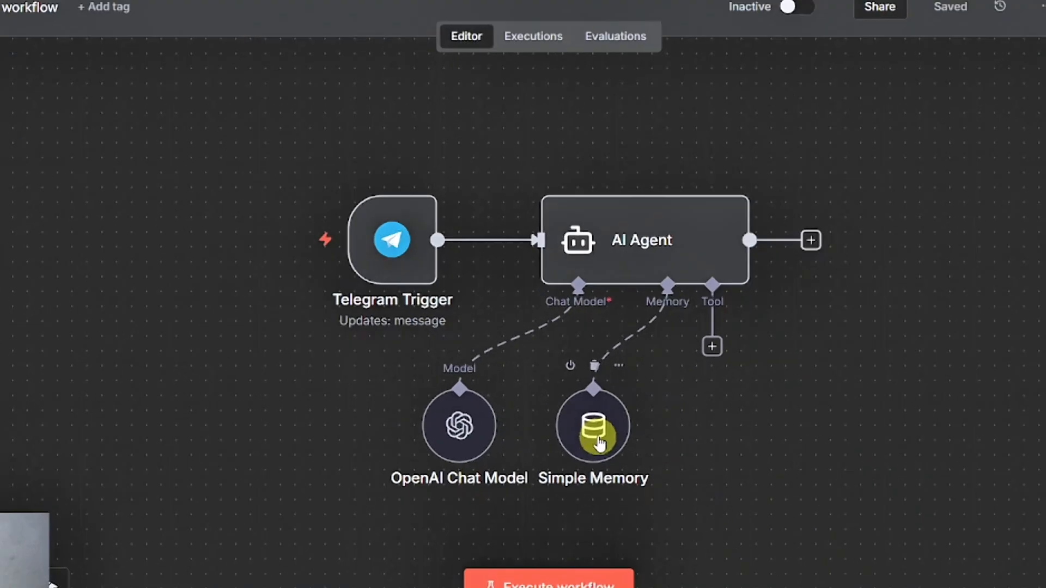
- Set Simple Memory's session ID to "Define below" and map the Telegram chat id as its key, {{ $json.message.chat.id }}
{"action": "double_click", "coordinate": [598, 438]}
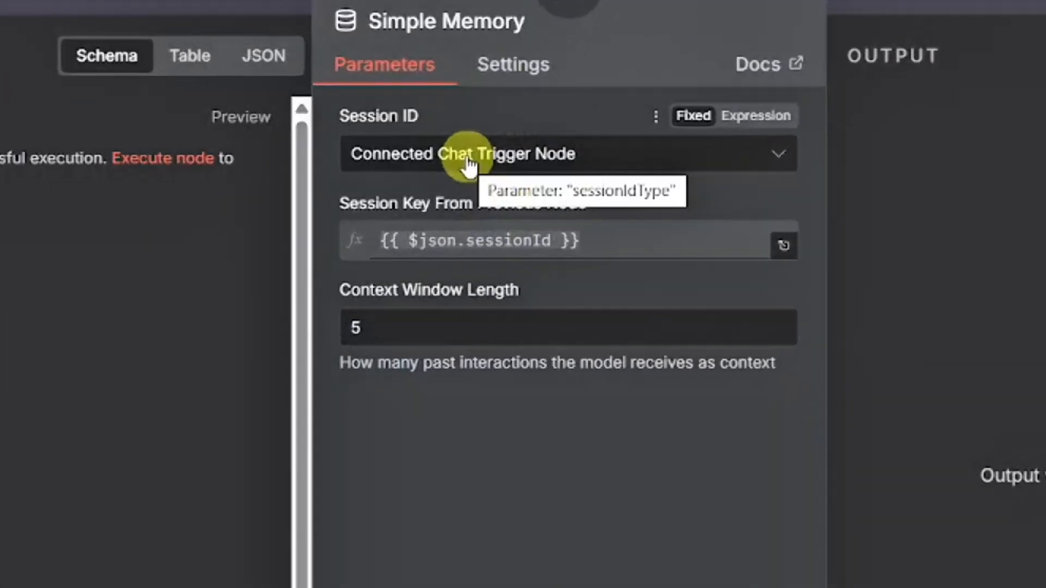
{"action": "left_click", "coordinate": [468, 158]}
{"action": "left_click", "coordinate": [477, 316]}
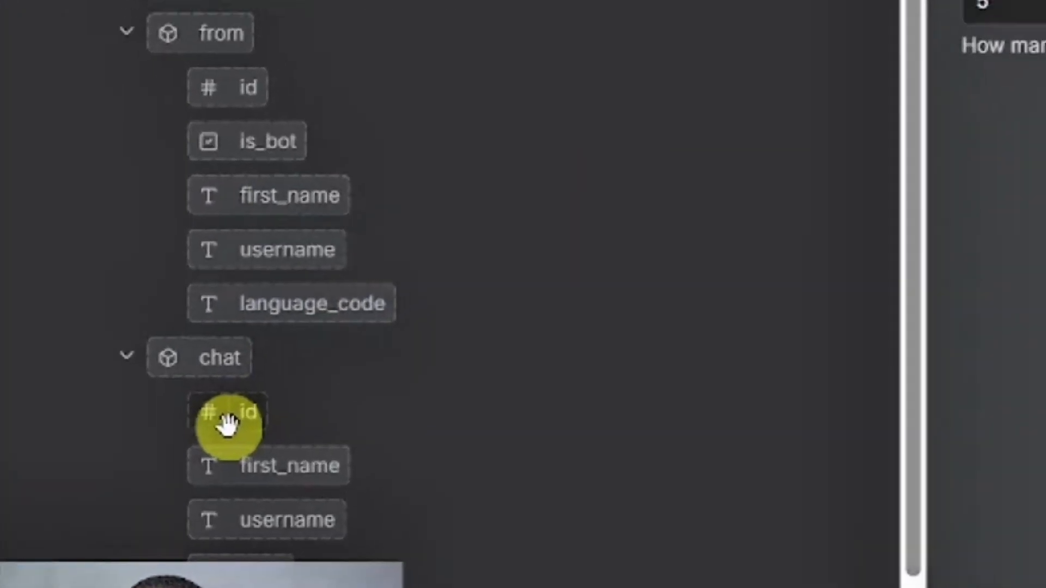
{"action": "left_click_drag", "start_coordinate": [228, 424], "coordinate": [609, 245]}
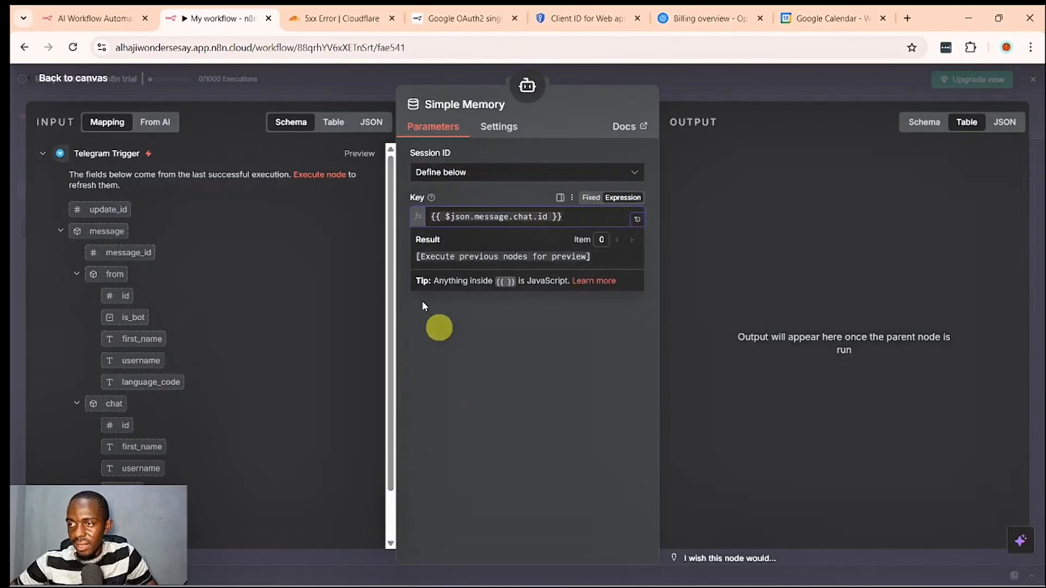
{"action": "left_click", "coordinate": [306, 92]}
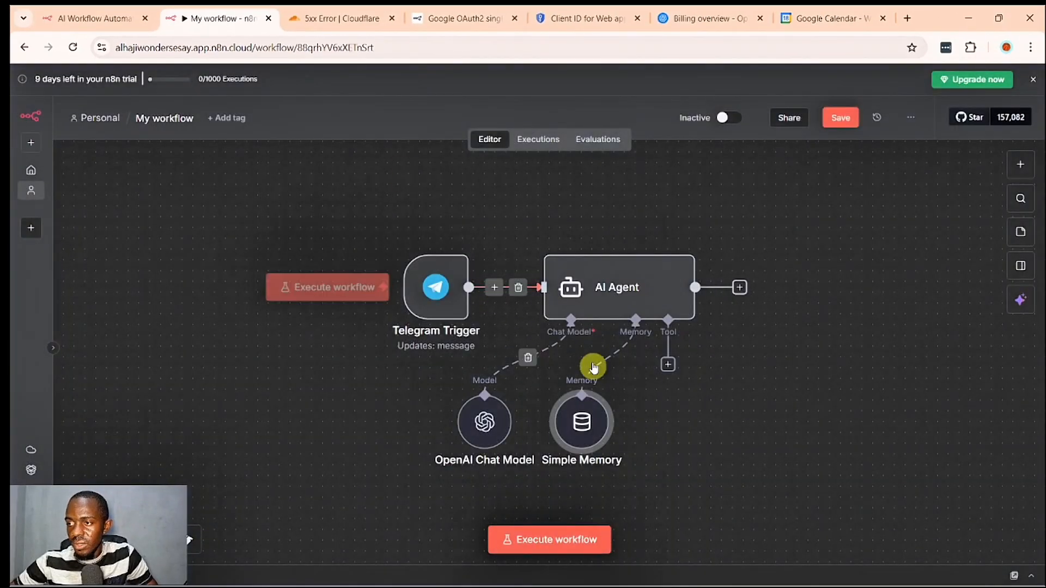
- Turn off Use Responses API in the OpenAI Chat Model node and save the workflow
{"action": "double_click", "coordinate": [479, 427]}
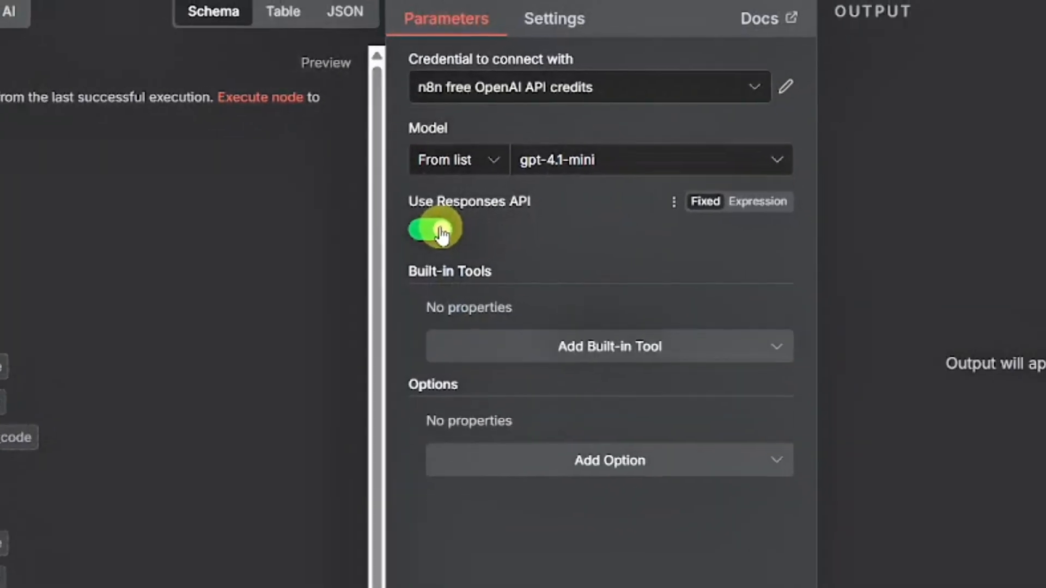
{"action": "left_click", "coordinate": [428, 258]}
{"action": "left_click", "coordinate": [329, 76]}
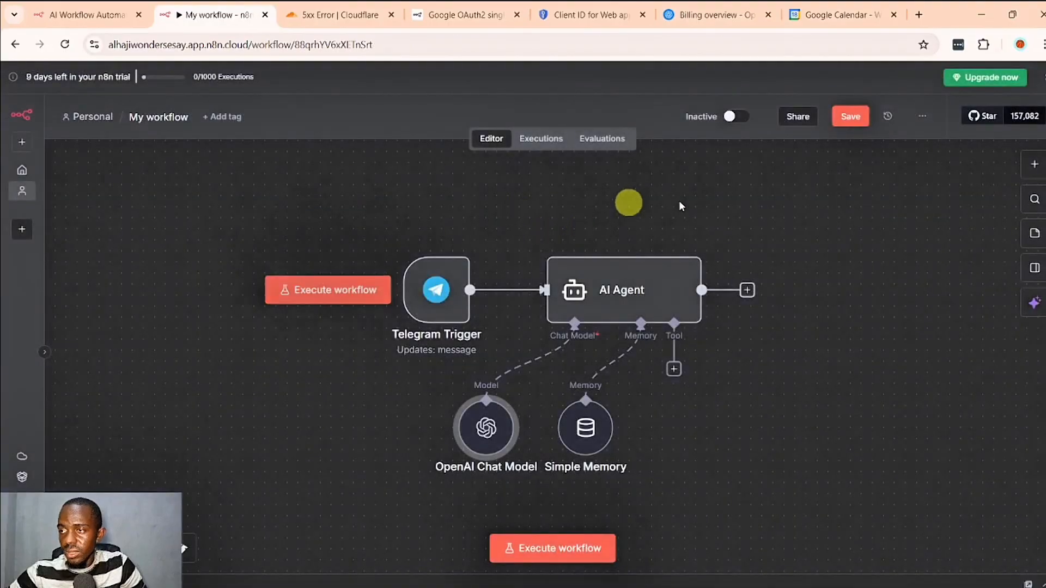
{"action": "left_click", "coordinate": [850, 116]}
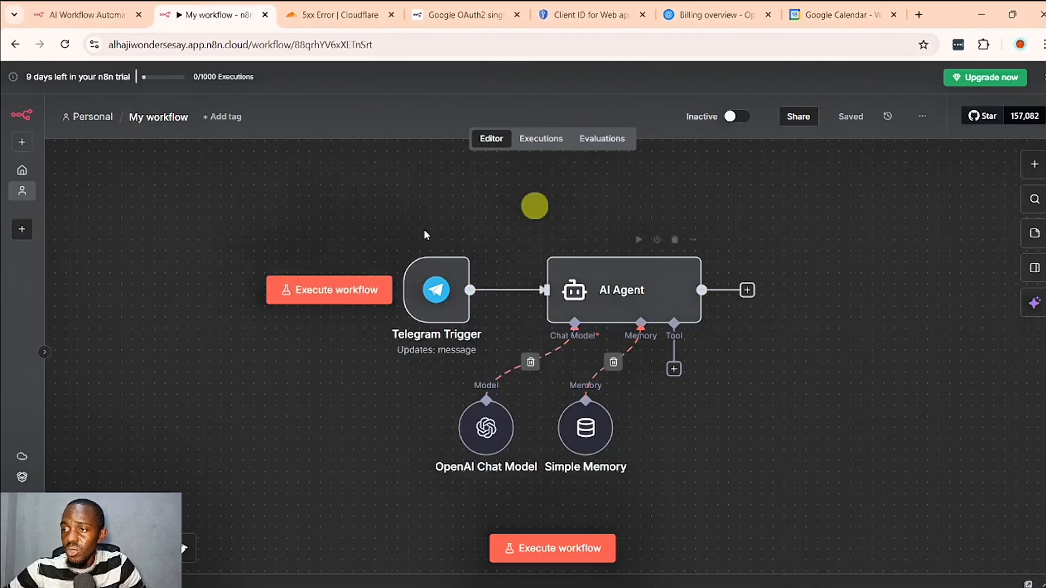
- Check the Telegram bot chat for a reply and return to the workflow canvas
{"action": "mouse_move", "coordinate": [593, 582]}
{"action": "left_click", "coordinate": [550, 580]}
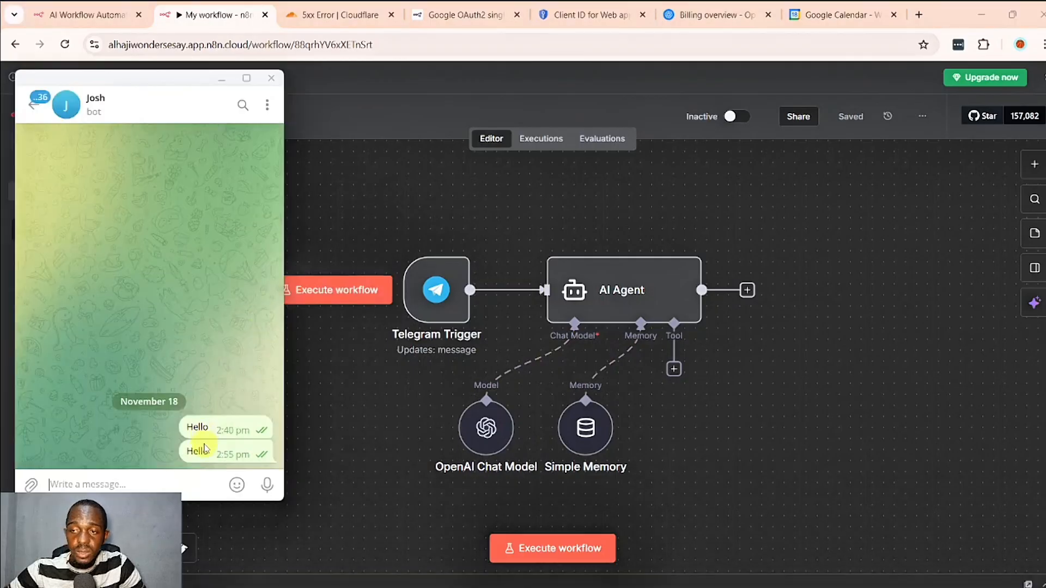
{"action": "left_click", "coordinate": [325, 391]}
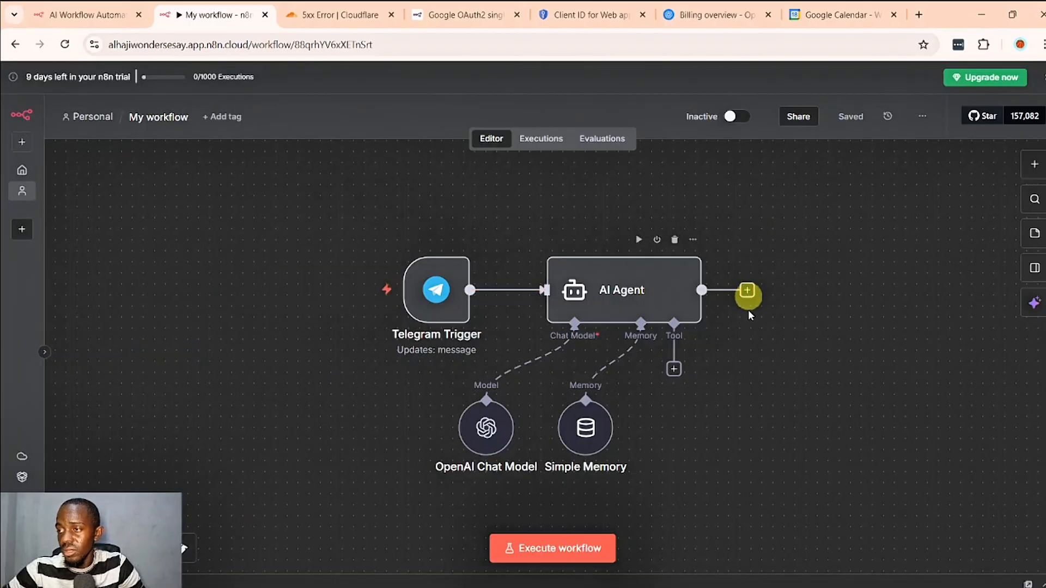
- Execute the workflow and trigger it by sending "Hello" to the bot in Telegram
{"action": "left_click", "coordinate": [520, 549]}
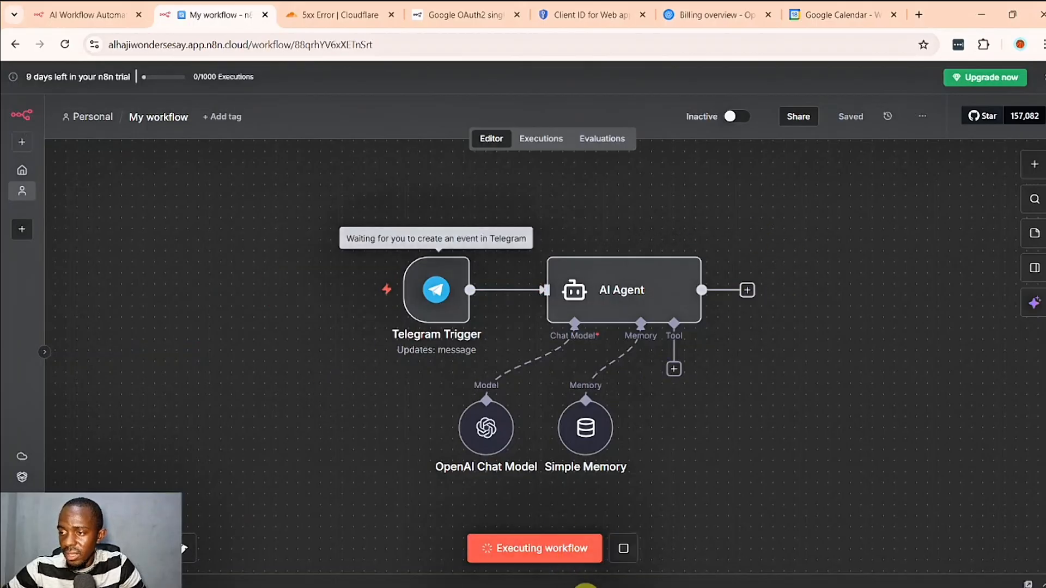
{"action": "mouse_move", "coordinate": [583, 587]}
{"action": "left_click", "coordinate": [549, 580]}
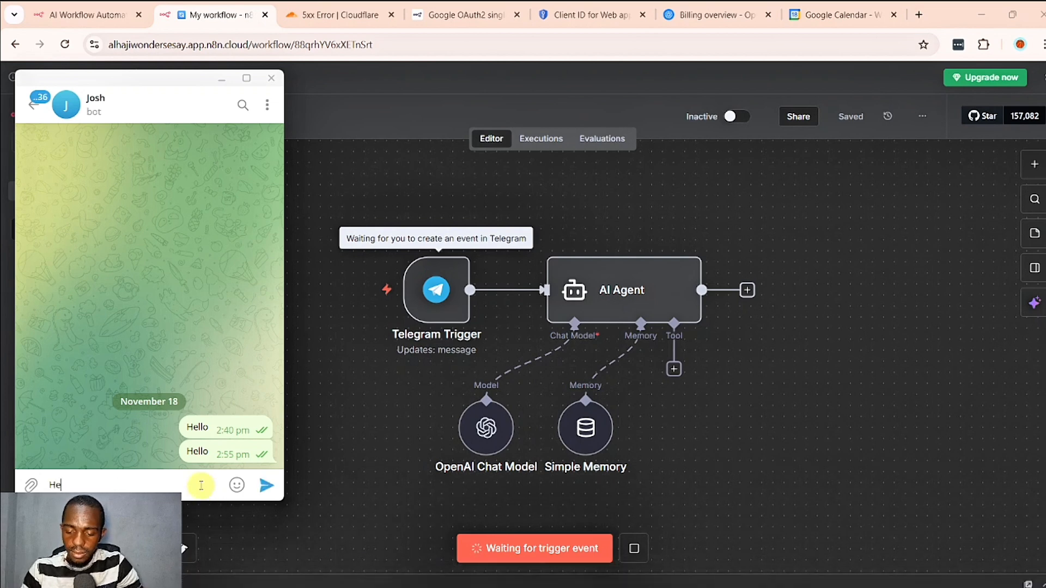
{"action": "type", "text": "Hello"}
{"action": "key", "text": "Return"}
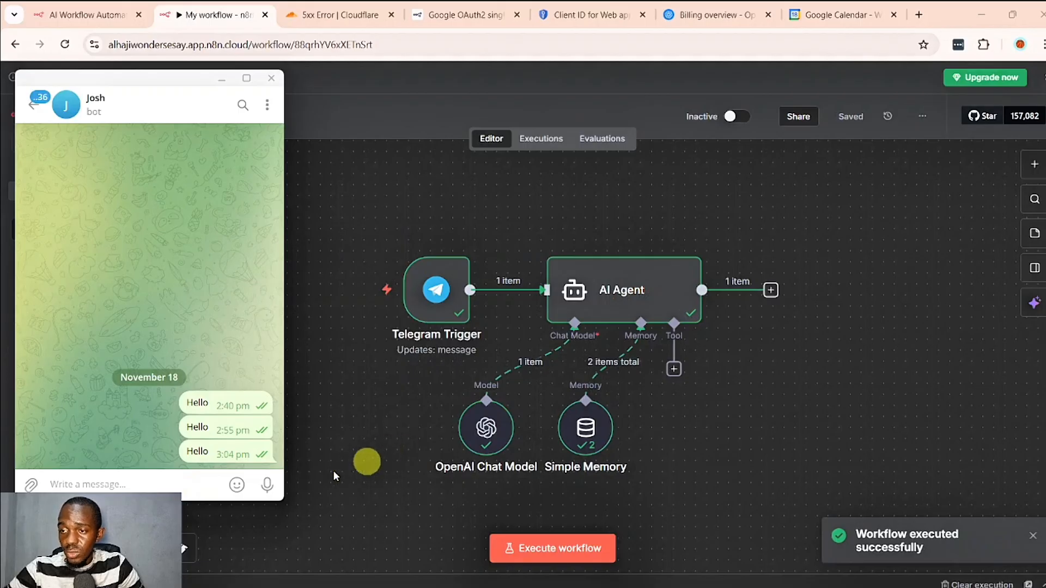
{"action": "mouse_move", "coordinate": [237, 483]}
{"action": "left_click", "coordinate": [377, 501]}
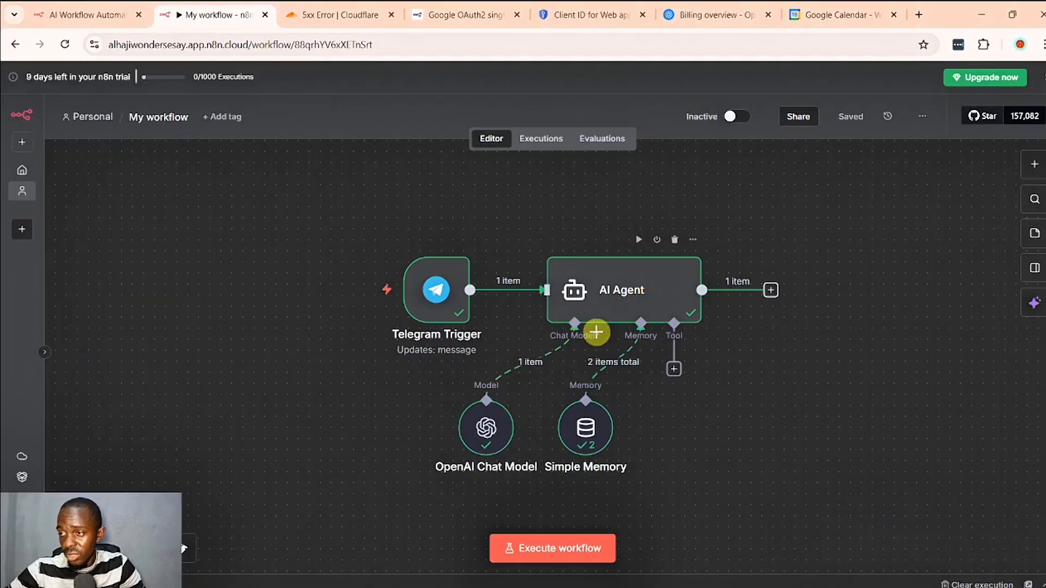
- Inspect the AI Agent node's output from the last execution and return to the canvas
{"action": "left_click", "coordinate": [608, 309]}
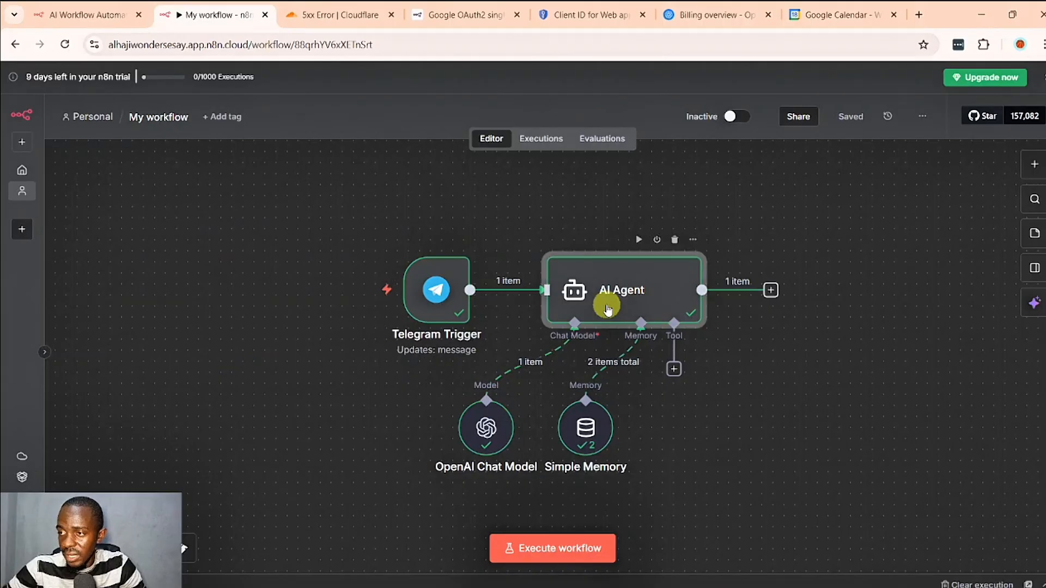
{"action": "double_click", "coordinate": [607, 305]}
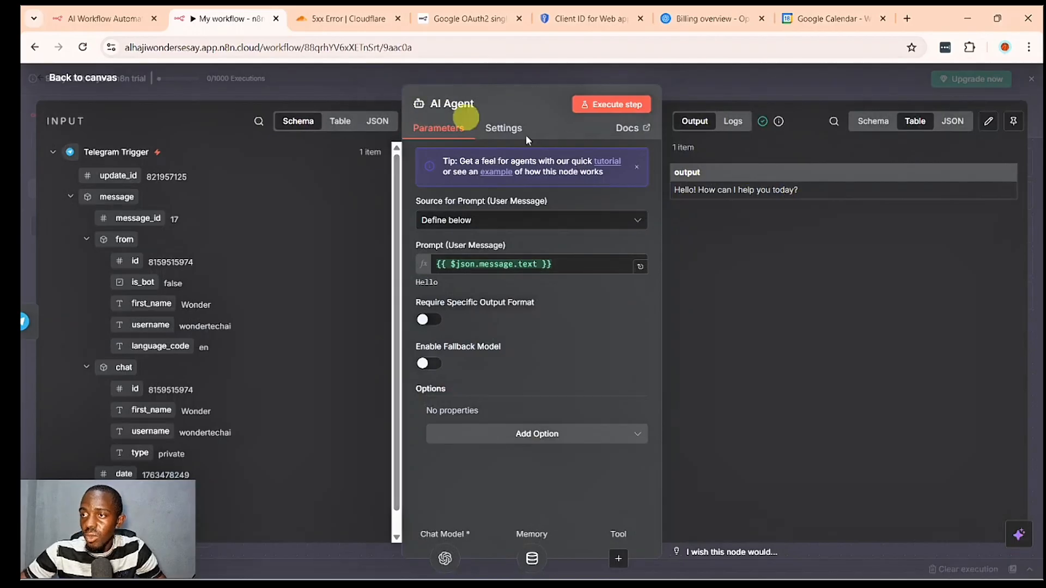
{"action": "key", "text": "Escape"}
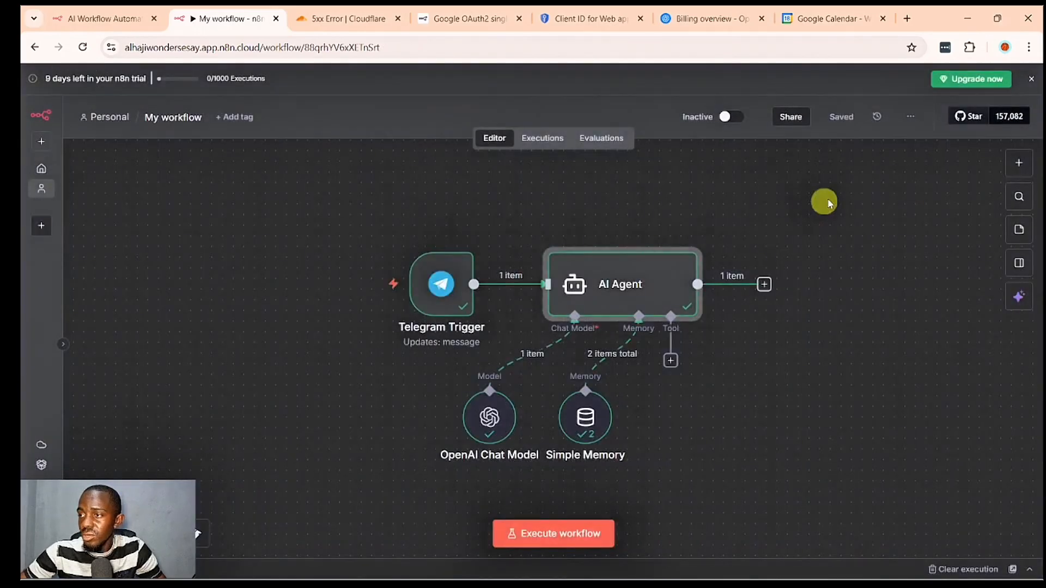
- Add a Telegram "Send a text message" node after the AI Agent
{"action": "left_click", "coordinate": [765, 286]}
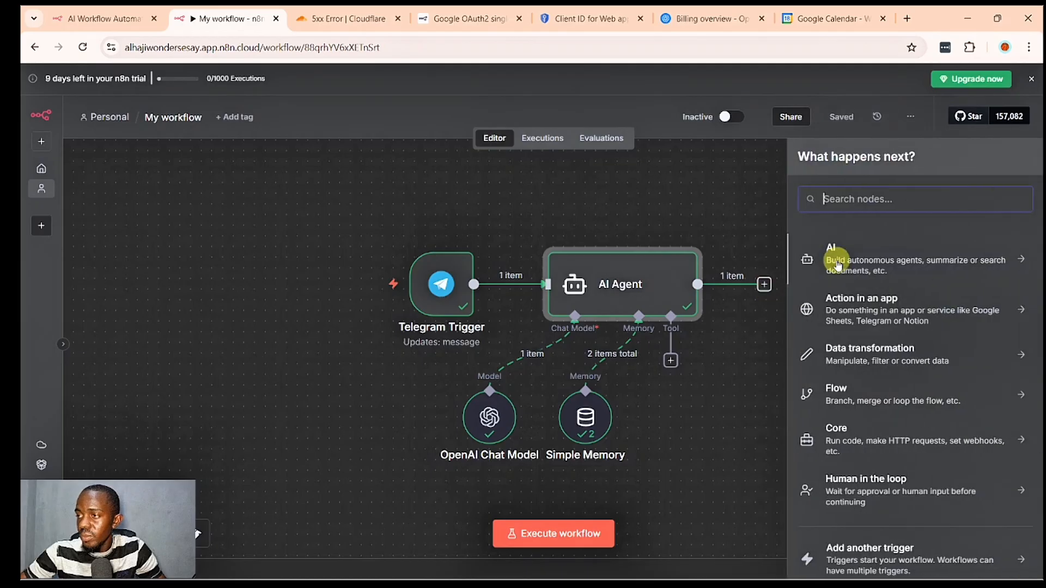
{"action": "type", "text": "te"}
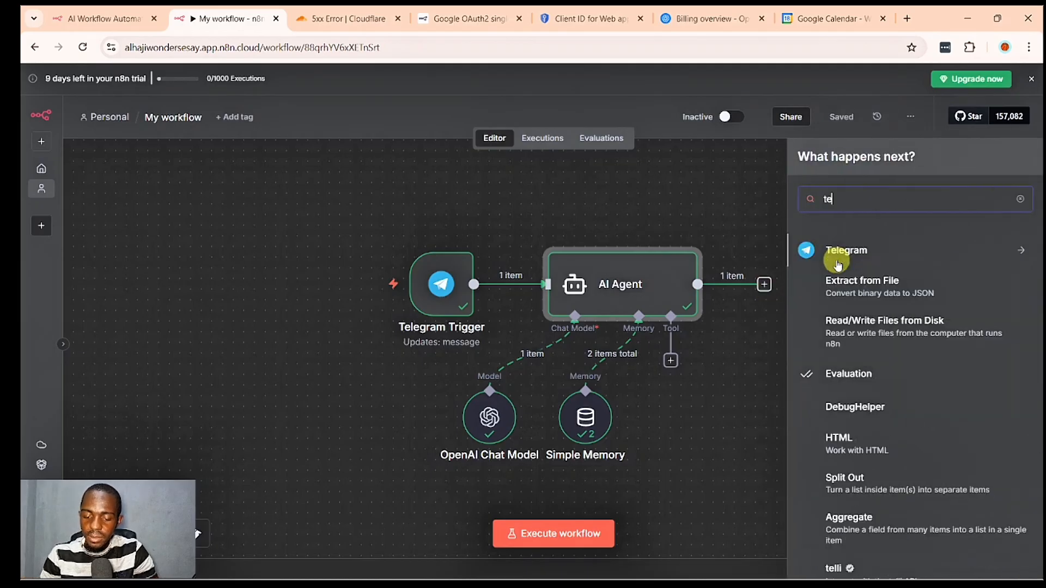
{"action": "left_click", "coordinate": [837, 256]}
{"action": "scroll", "coordinate": [881, 404], "scroll_direction": "down", "scroll_amount": 1}
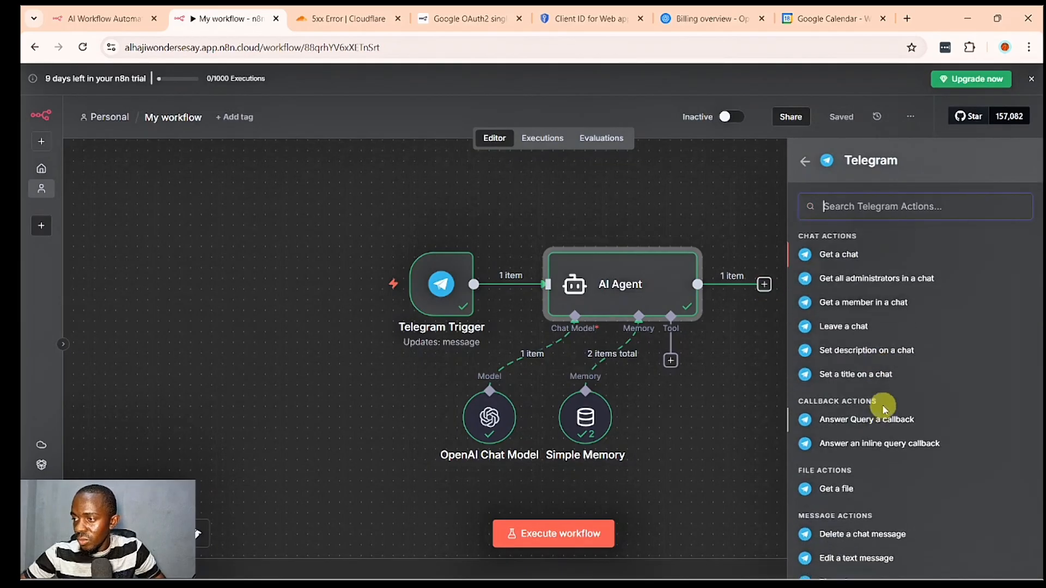
{"action": "scroll", "coordinate": [883, 409], "scroll_direction": "up", "scroll_amount": 1}
{"action": "scroll", "coordinate": [884, 408], "scroll_direction": "down", "scroll_amount": 8}
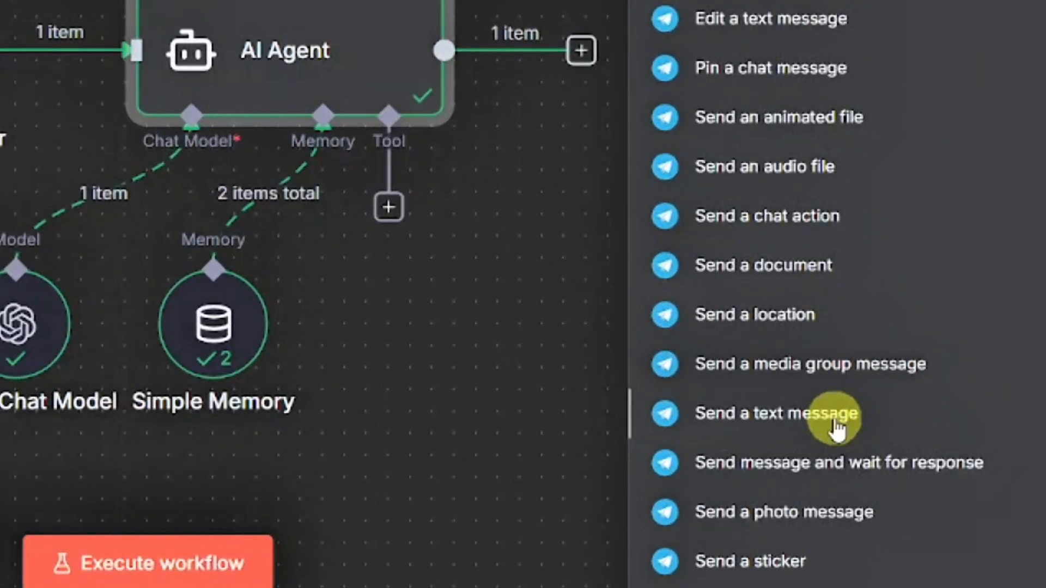
{"action": "left_click", "coordinate": [811, 430]}
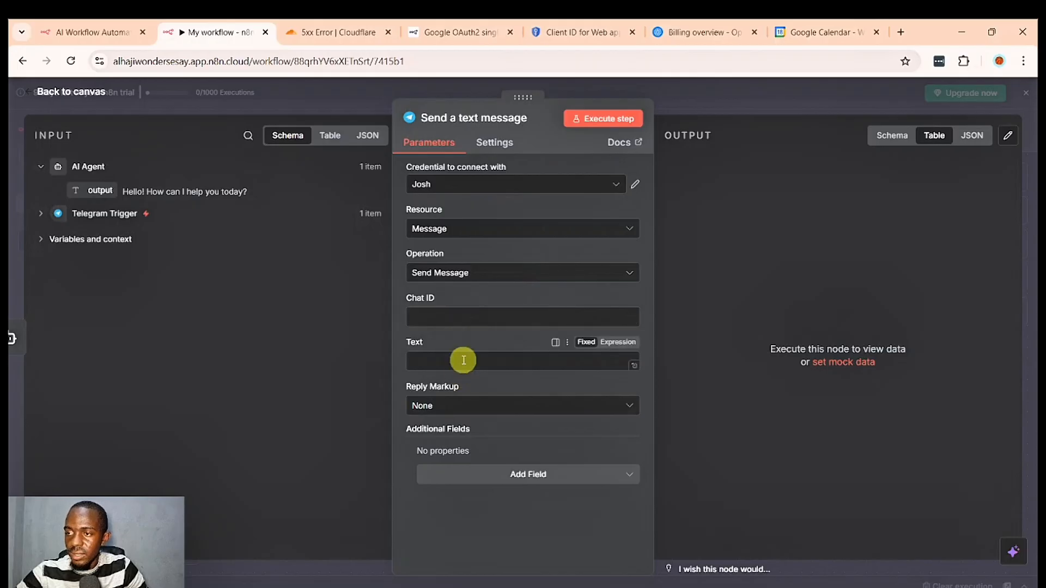
- Map the message node's Chat ID to the Telegram Trigger's message.chat.id and its Text to the AI Agent output, {{ $json.output }}
{"action": "left_click", "coordinate": [39, 214]}
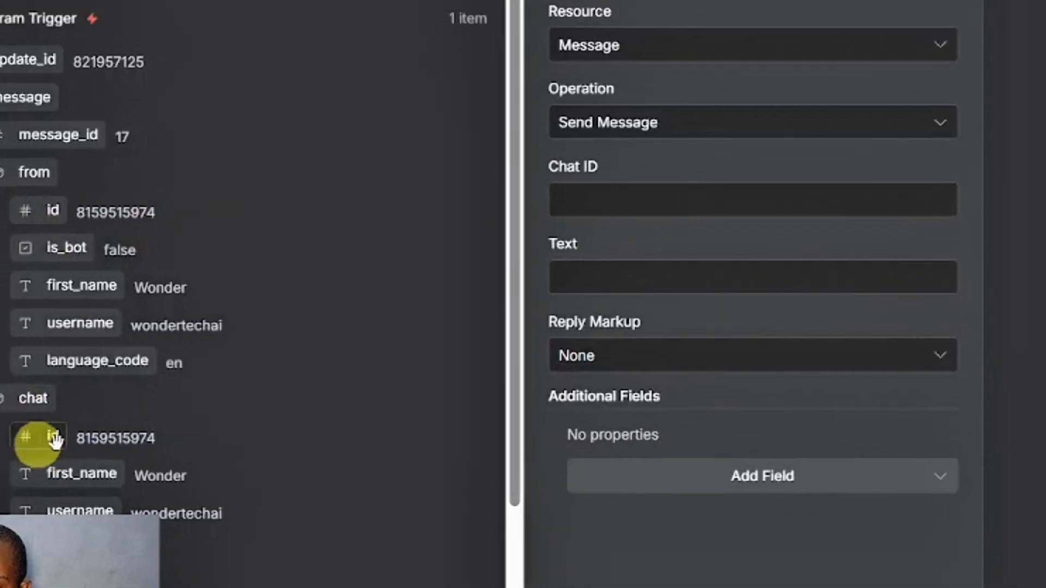
{"action": "left_click_drag", "start_coordinate": [54, 422], "coordinate": [702, 156]}
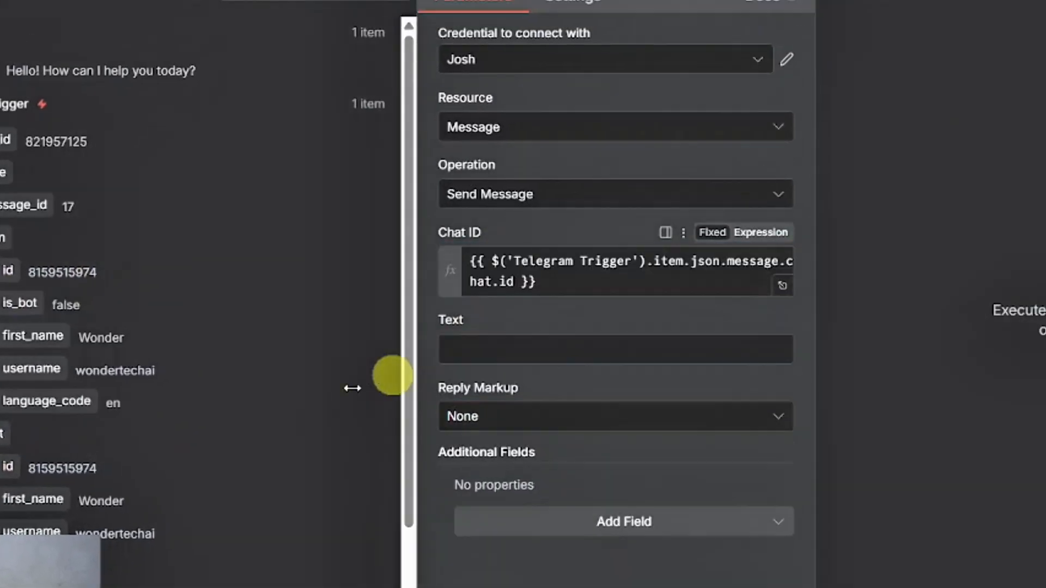
{"action": "left_click", "coordinate": [427, 324]}
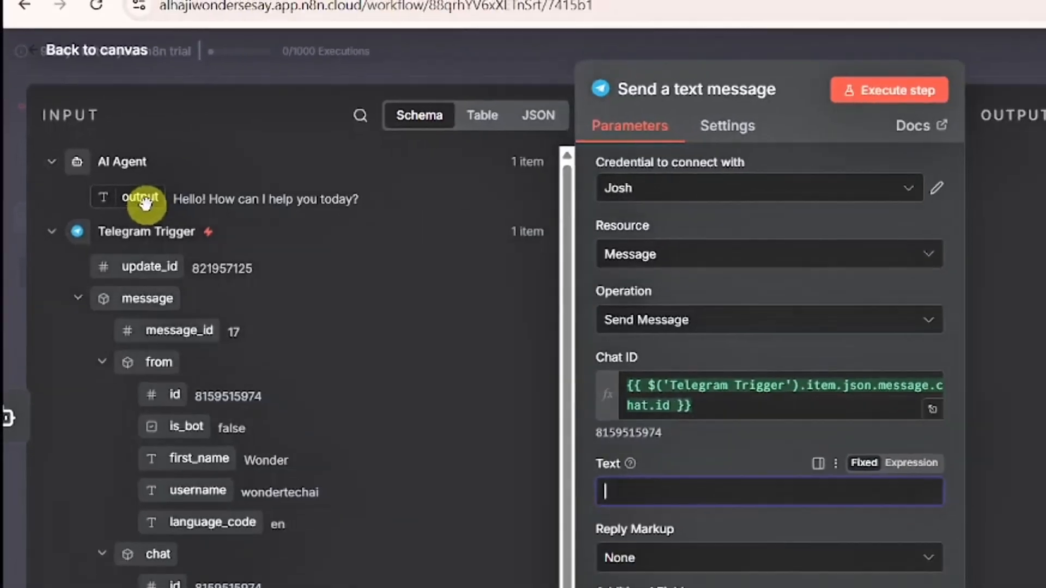
{"action": "left_click_drag", "start_coordinate": [213, 221], "coordinate": [897, 587]}
{"action": "left_click_drag", "start_coordinate": [426, 378], "coordinate": [430, 380]}
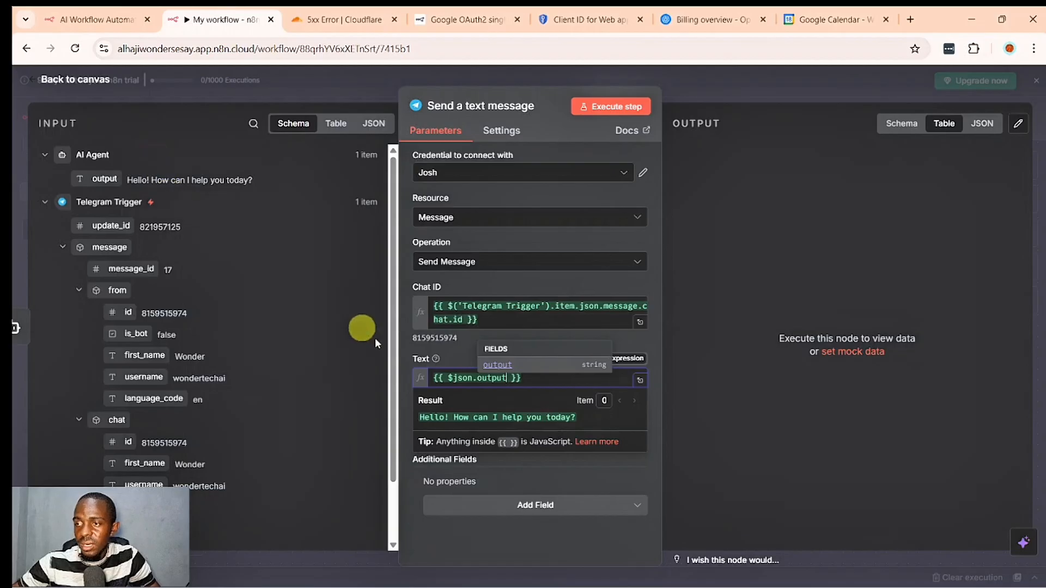
{"action": "left_click", "coordinate": [409, 340]}
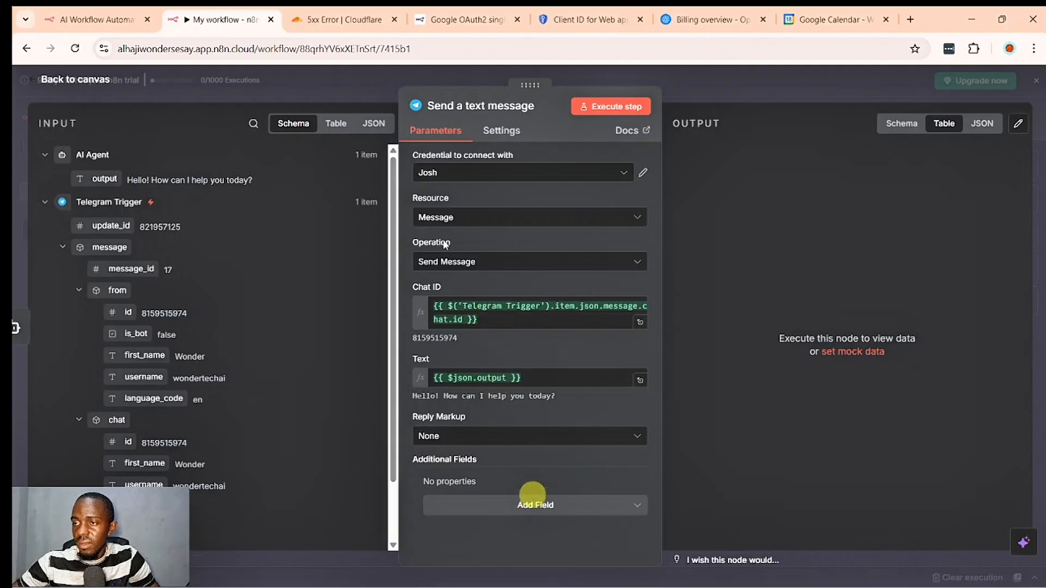
{"action": "left_click", "coordinate": [336, 98]}
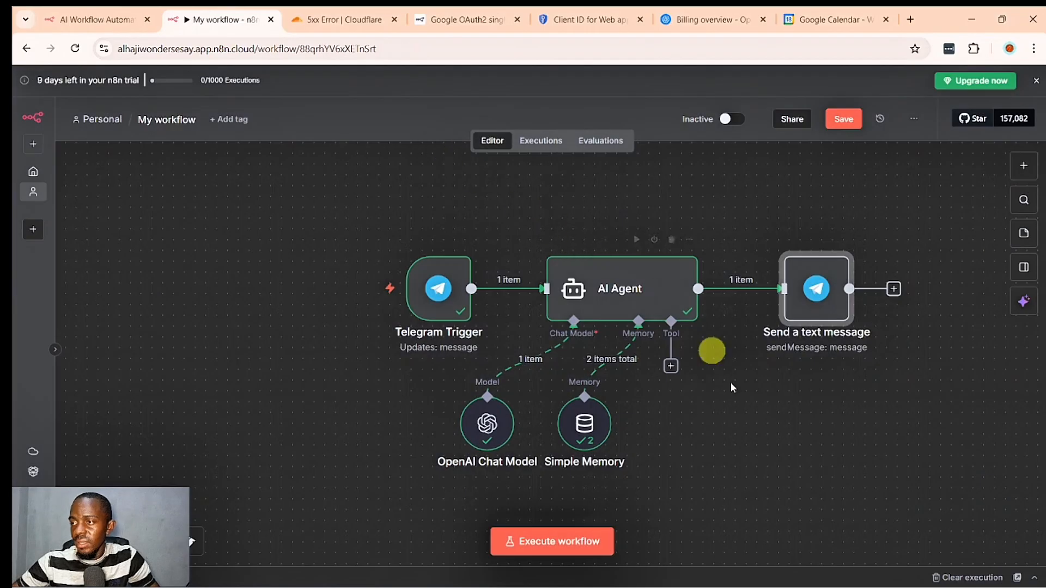
- Execute the workflow, send "Hello Josh" to the bot in Telegram, react to its reply, and return to the canvas
{"action": "left_click", "coordinate": [561, 539]}
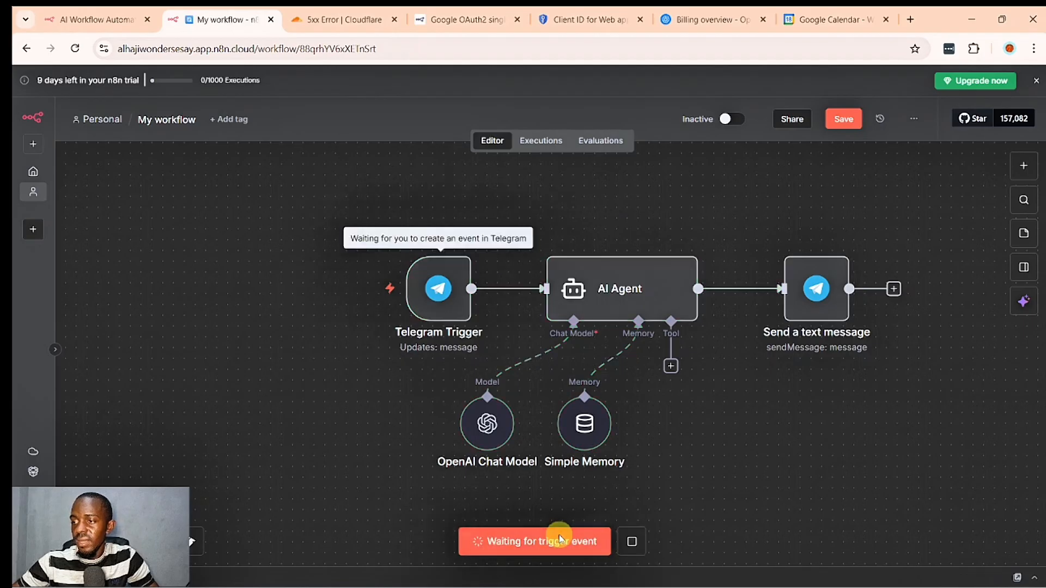
{"action": "left_click", "coordinate": [692, 572]}
{"action": "type", "text": "Hello Jo"}
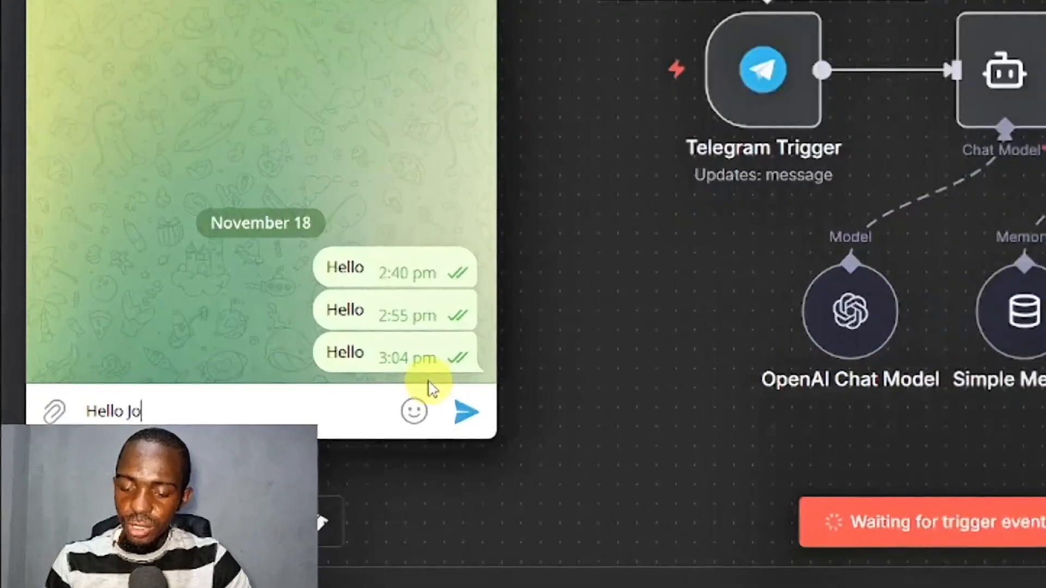
{"action": "type", "text": "sh"}
{"action": "key", "text": "Return"}
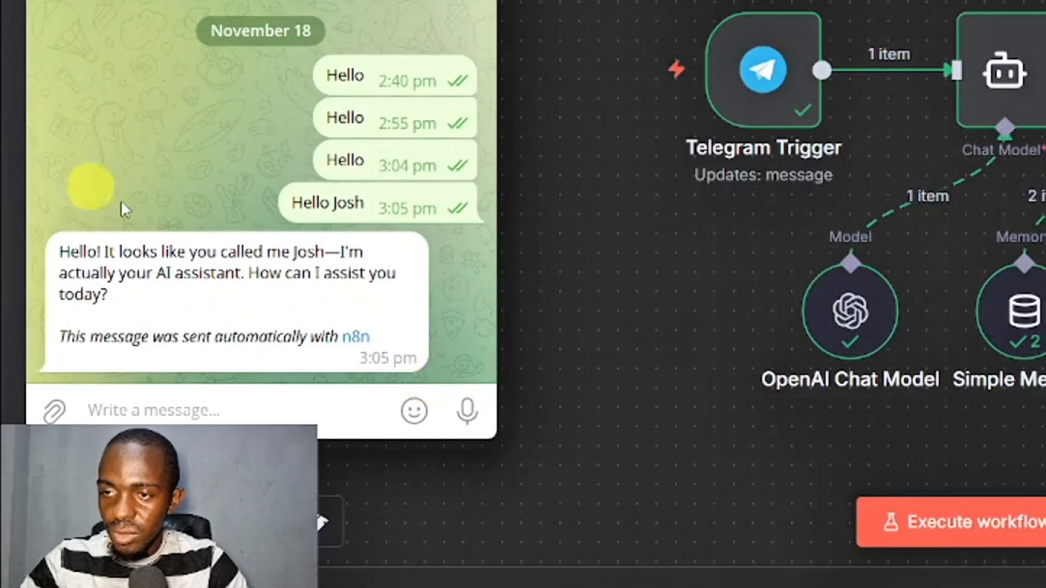
{"action": "double_click", "coordinate": [164, 301]}
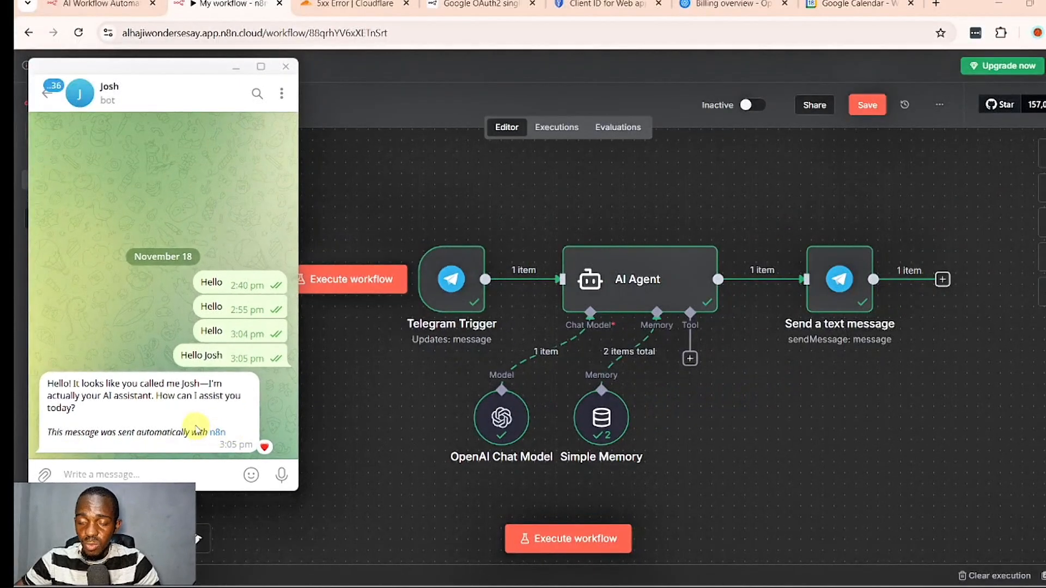
{"action": "left_click", "coordinate": [351, 495]}
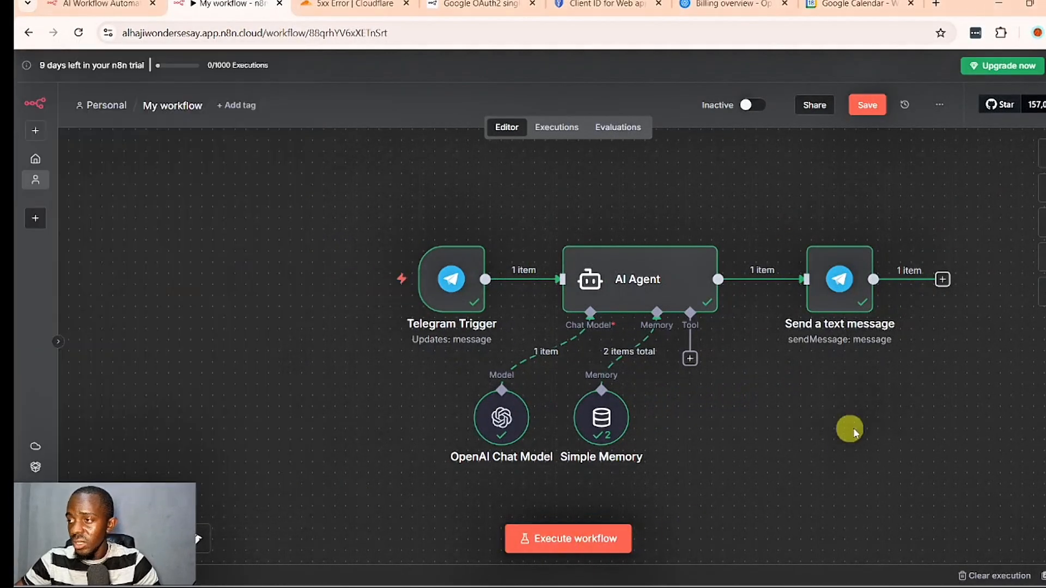
- Add the Append n8n Attribution field to the Send a text message node and turn it off
{"action": "left_click", "coordinate": [851, 289]}
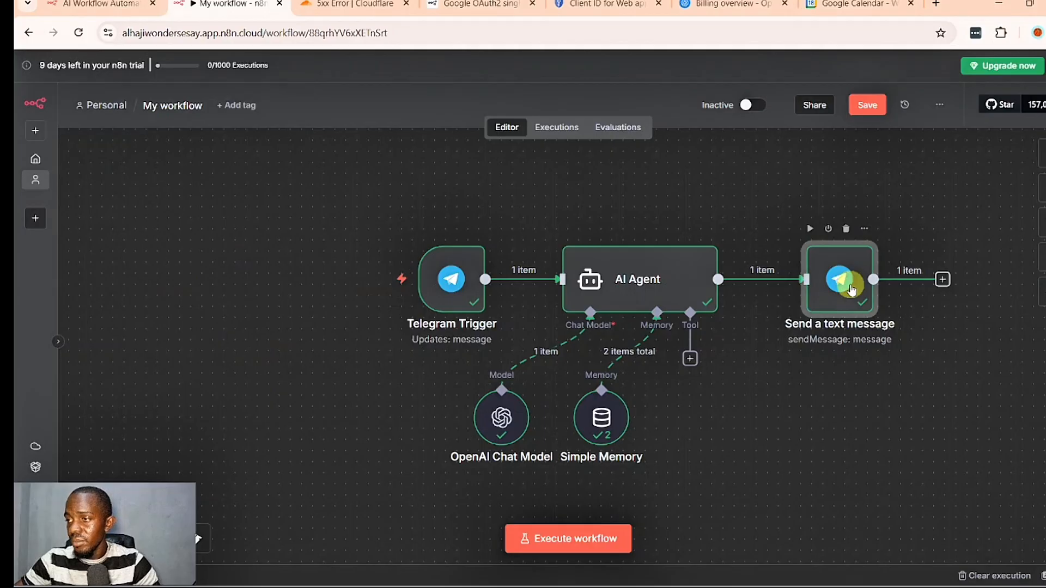
{"action": "double_click", "coordinate": [851, 289]}
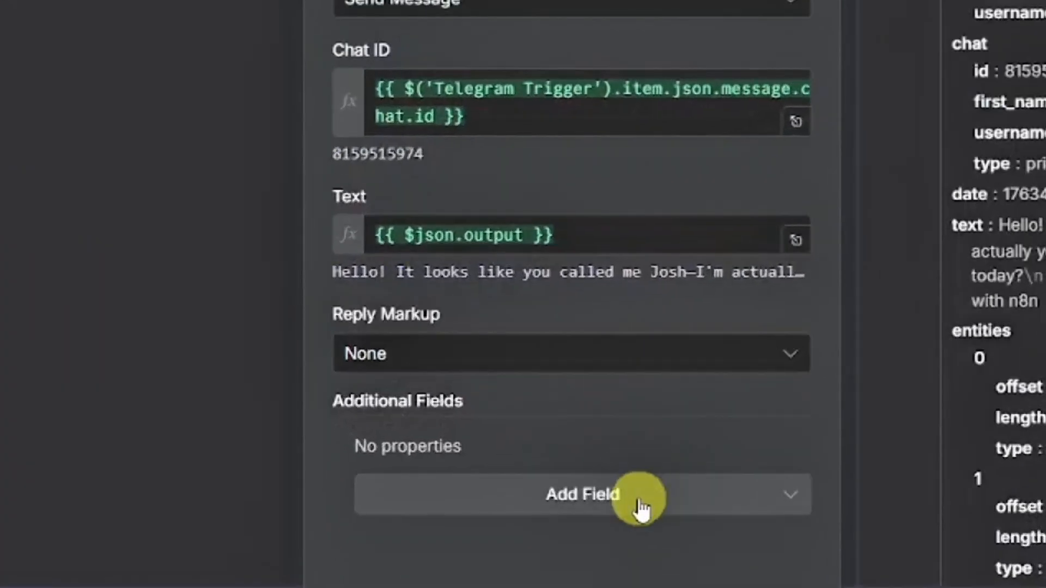
{"action": "left_click", "coordinate": [642, 509]}
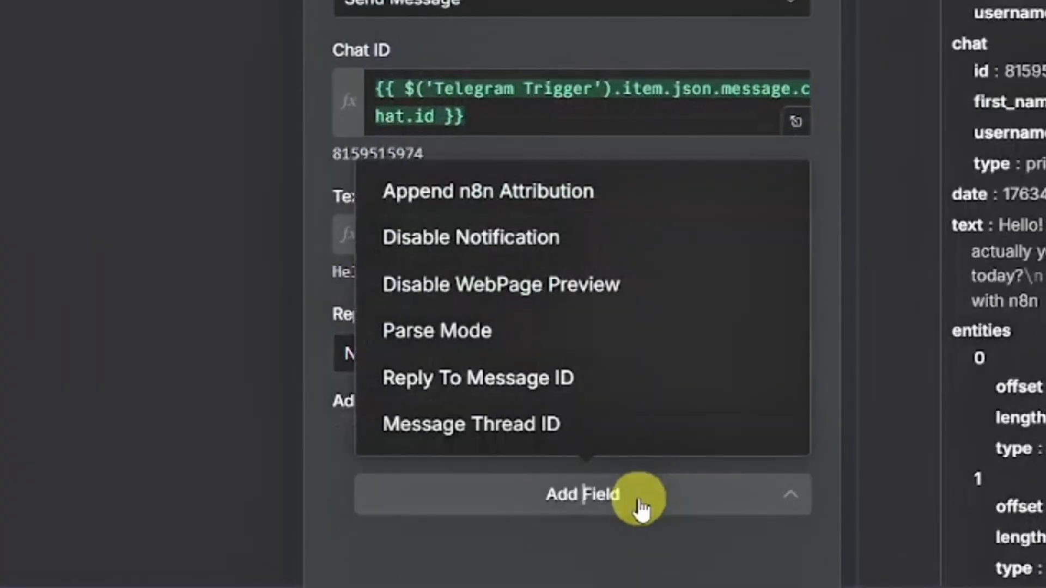
{"action": "left_click", "coordinate": [500, 188]}
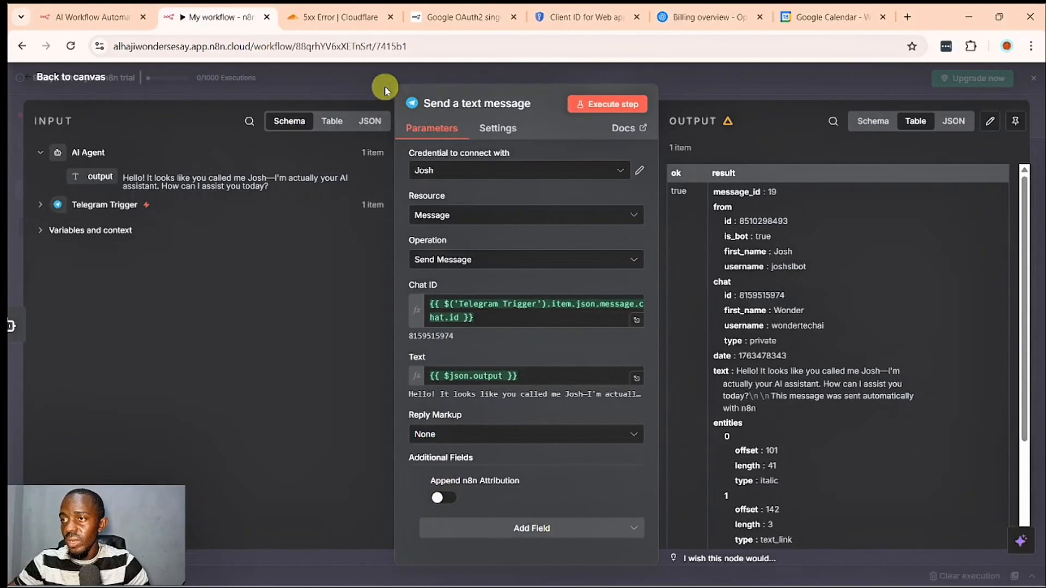
{"action": "left_click", "coordinate": [385, 85]}
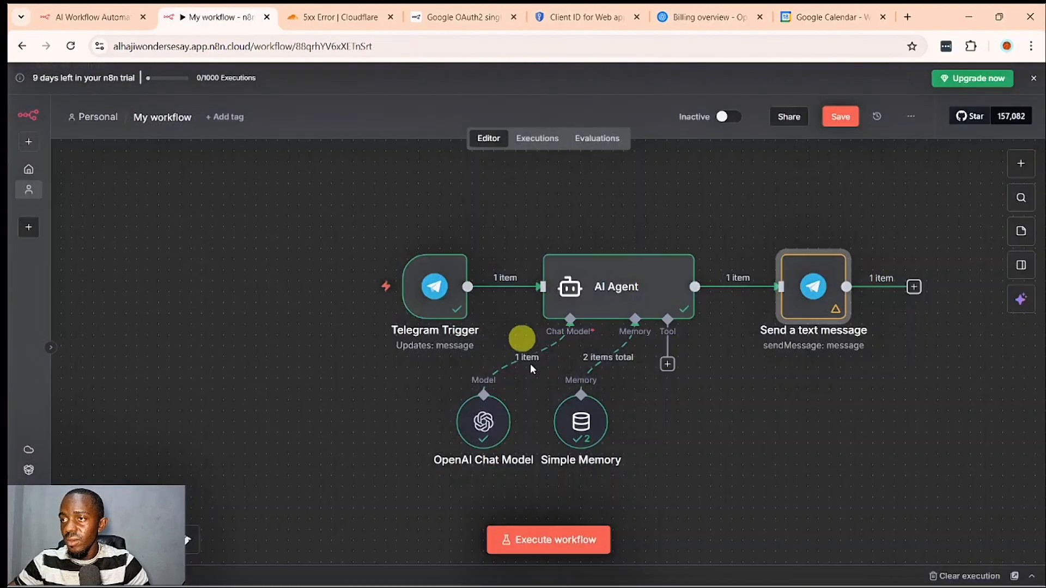
- Execute the workflow again, send "Hello" to the Telegram bot, and check its reply for the n8n attribution
{"action": "left_click", "coordinate": [562, 538]}
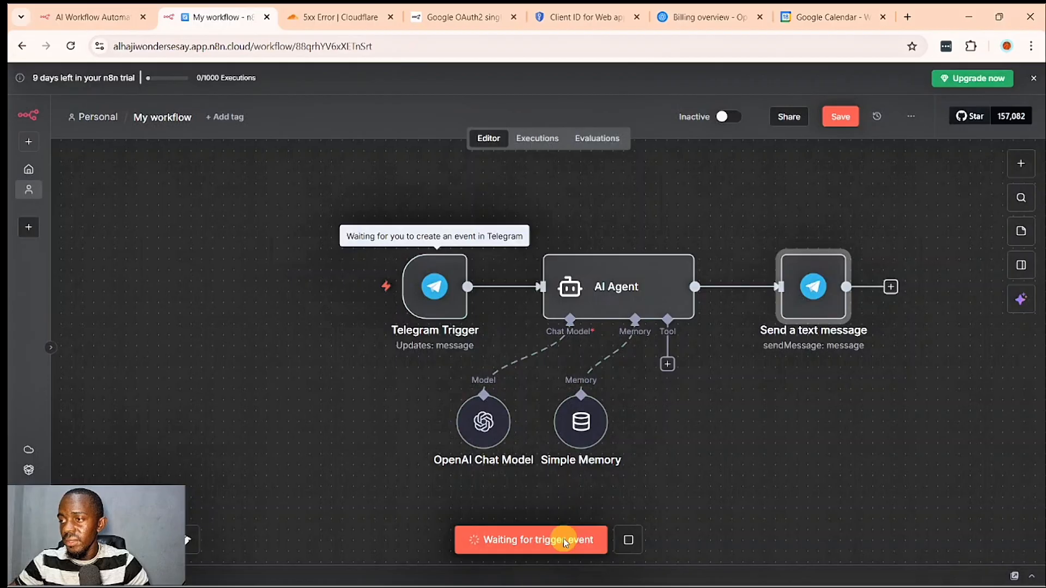
{"action": "left_click", "coordinate": [550, 576]}
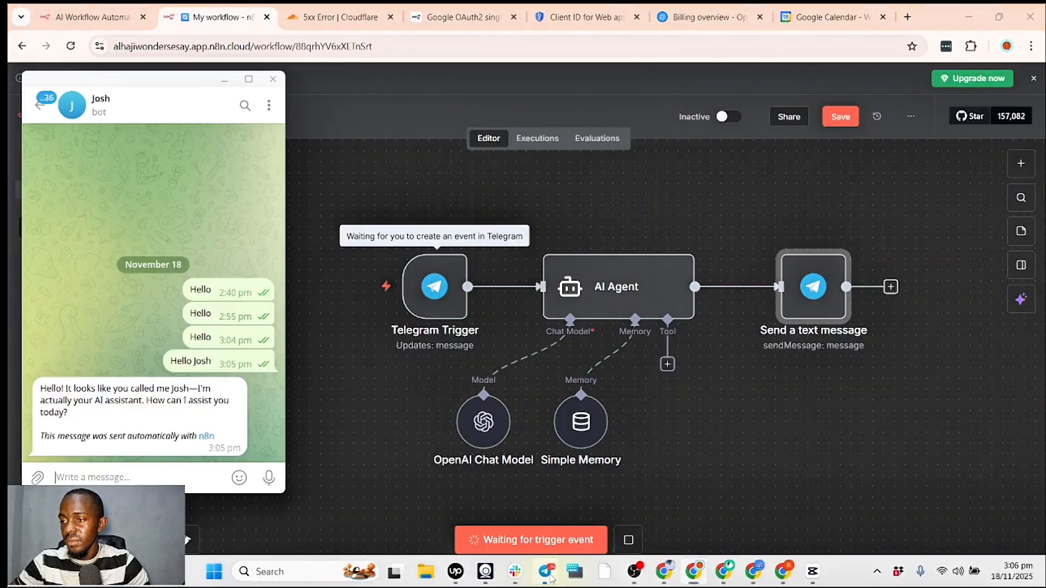
{"action": "type", "text": "Hel"}
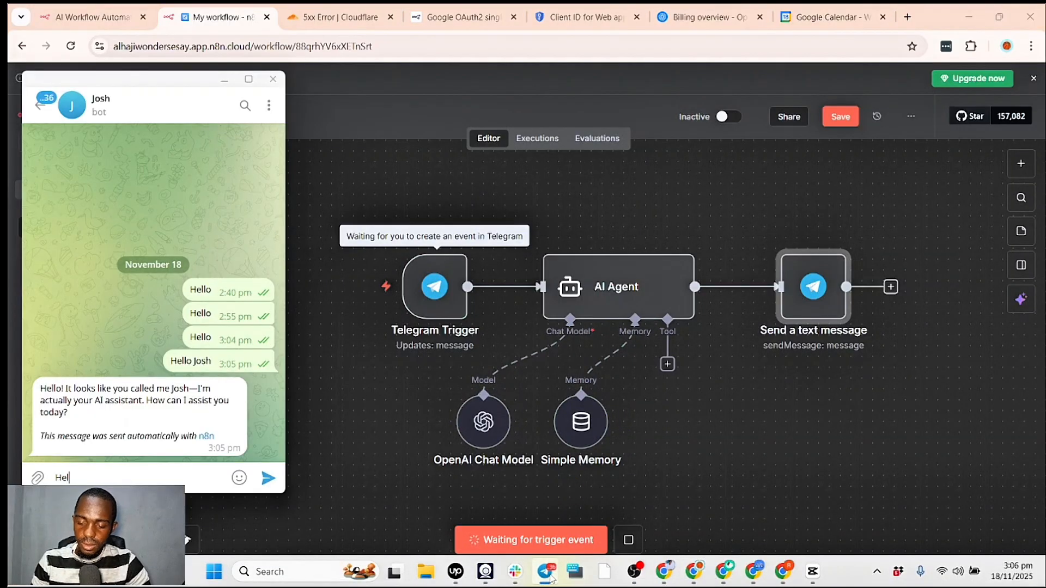
{"action": "type", "text": "lo"}
{"action": "key", "text": "Return"}
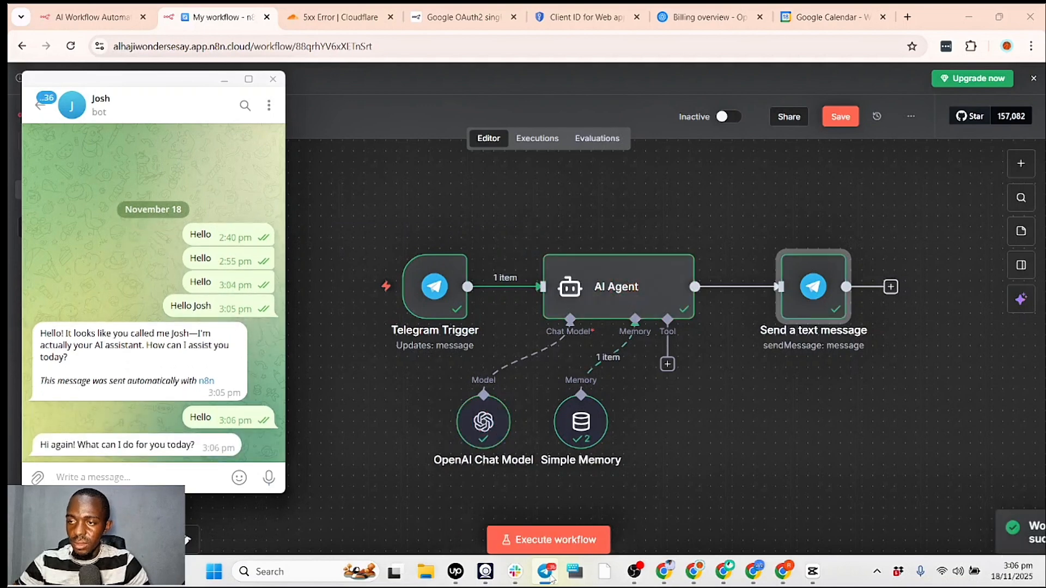
{"action": "left_click", "coordinate": [140, 458]}
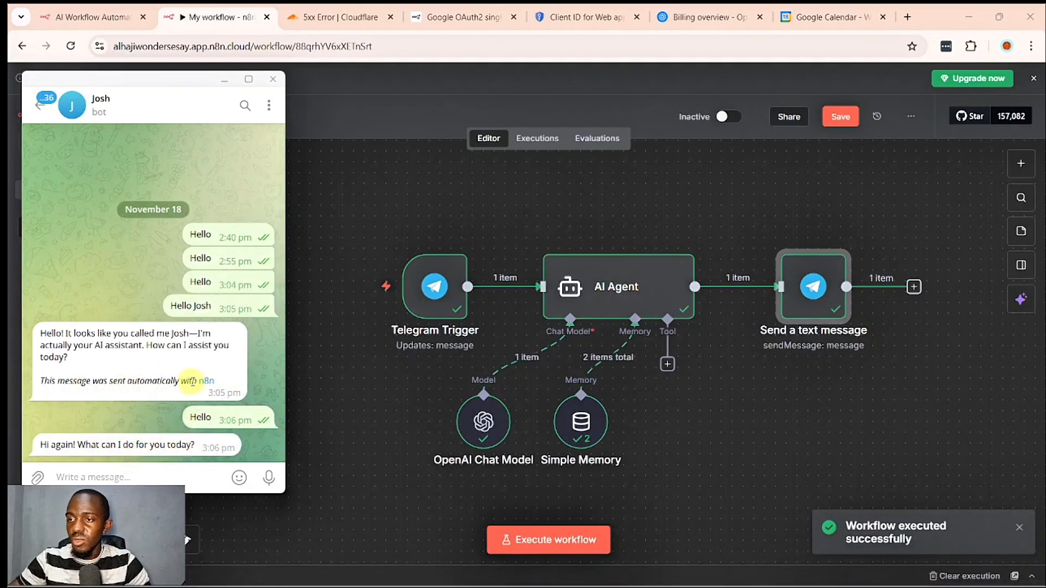
{"action": "left_click", "coordinate": [342, 417]}
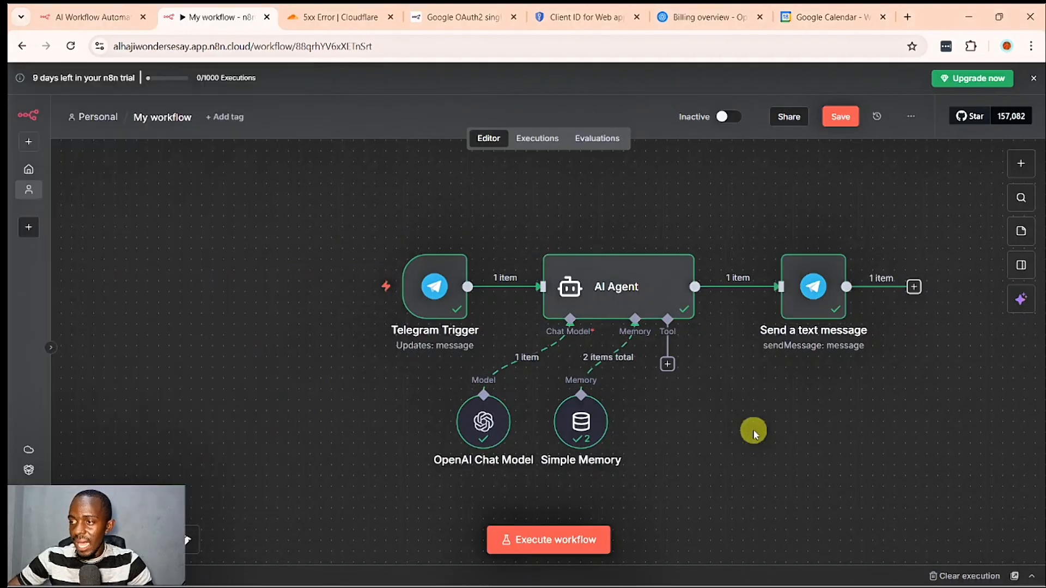
- Add a Google Calendar tool to the AI Agent and create its credential by signing in with the Google account
{"action": "left_click", "coordinate": [669, 366]}
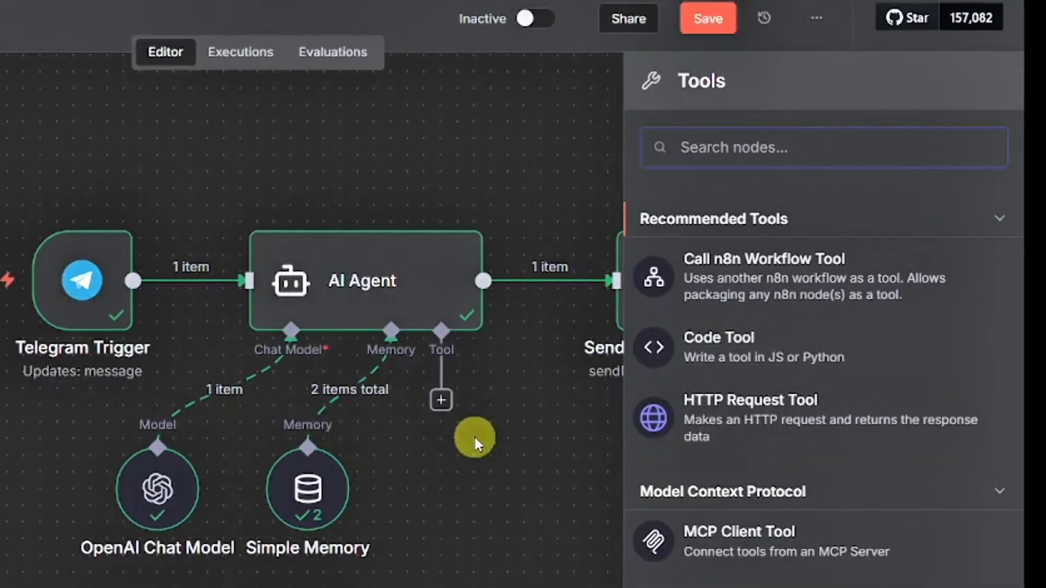
{"action": "type", "text": "calendar"}
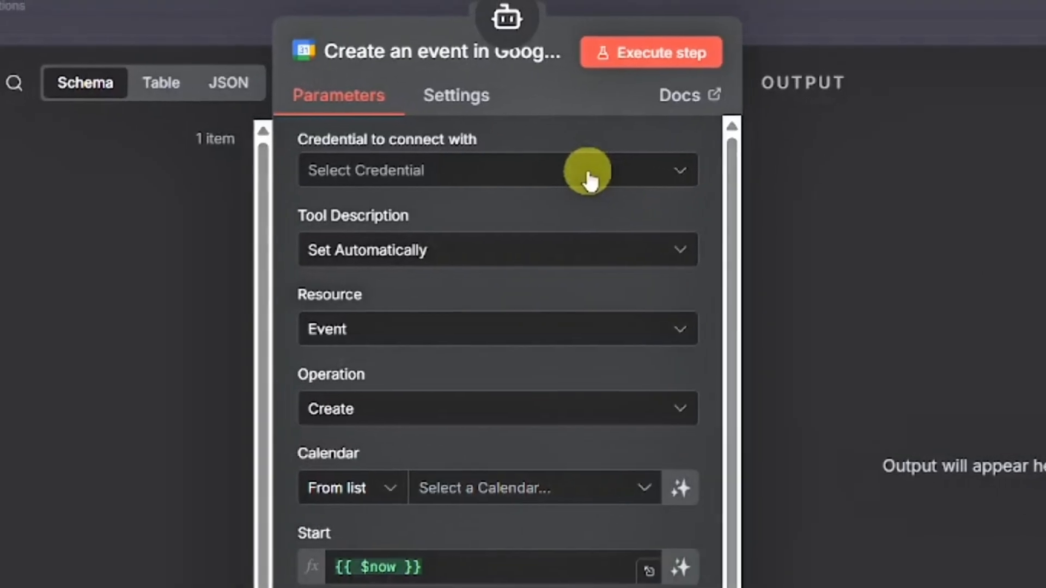
{"action": "left_click", "coordinate": [530, 161]}
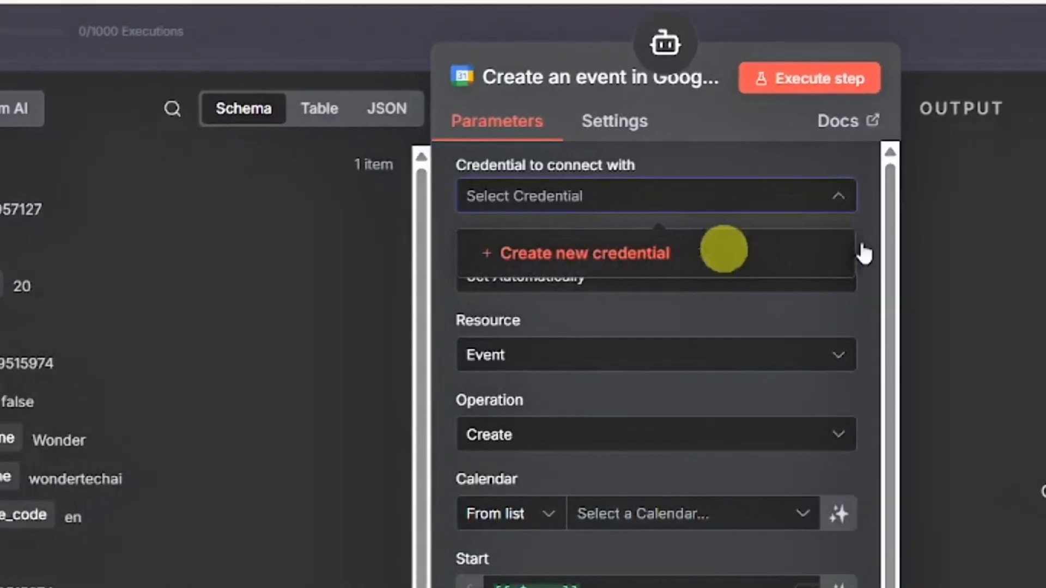
{"action": "left_click", "coordinate": [605, 233]}
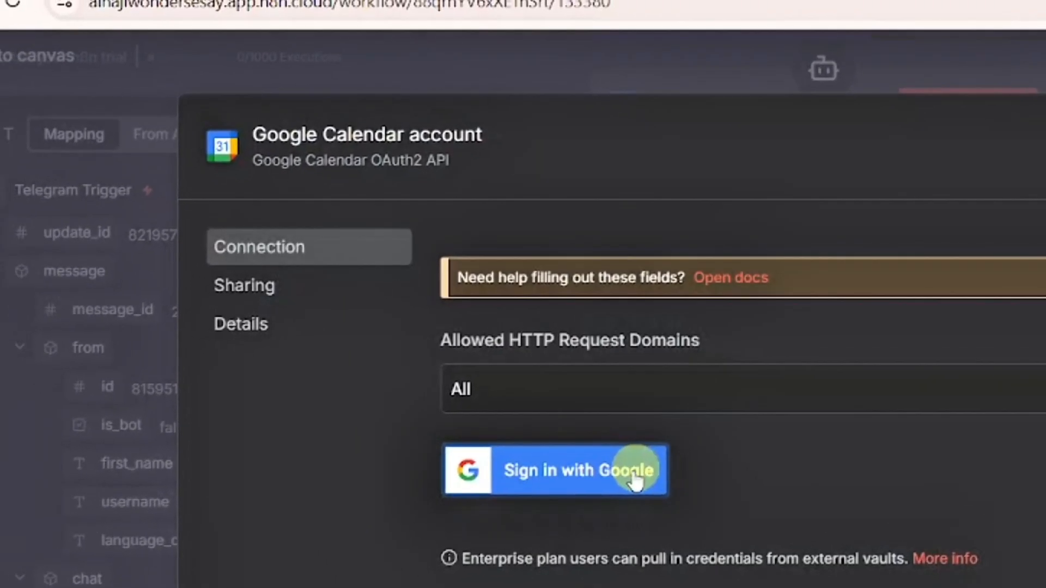
{"action": "left_click", "coordinate": [515, 455]}
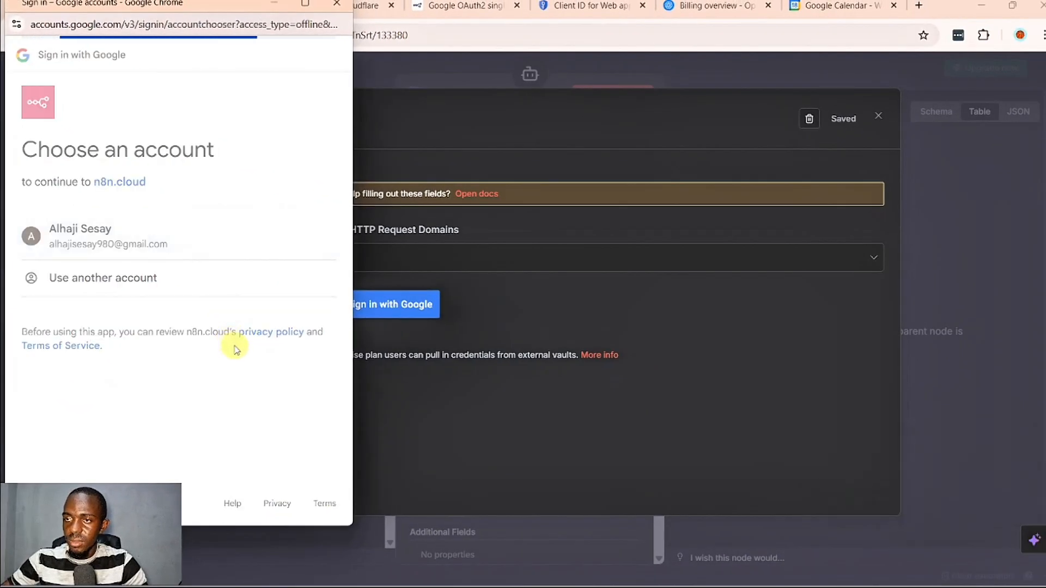
{"action": "left_click", "coordinate": [286, 488]}
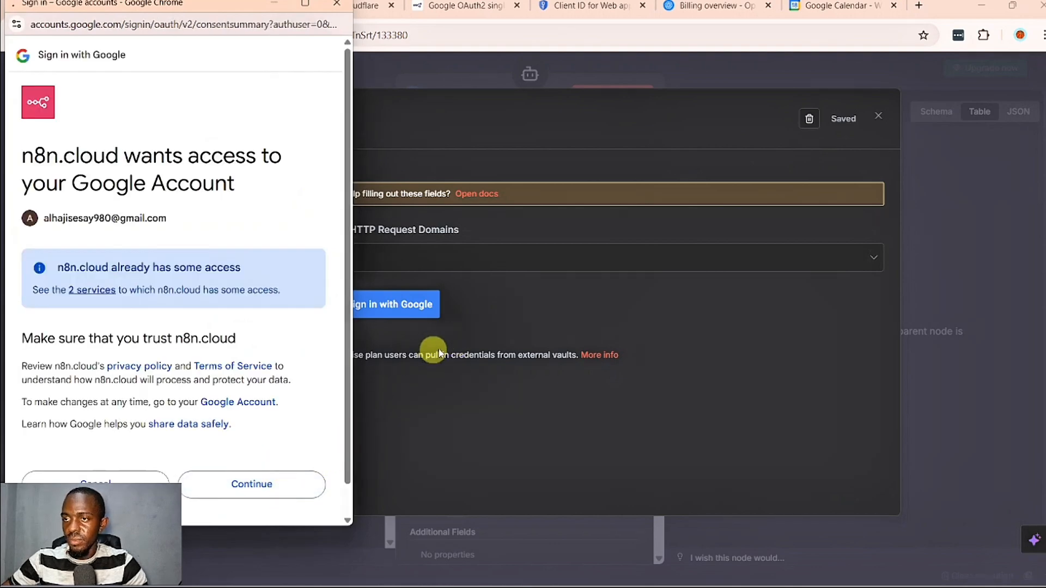
{"action": "left_click", "coordinate": [683, 87]}
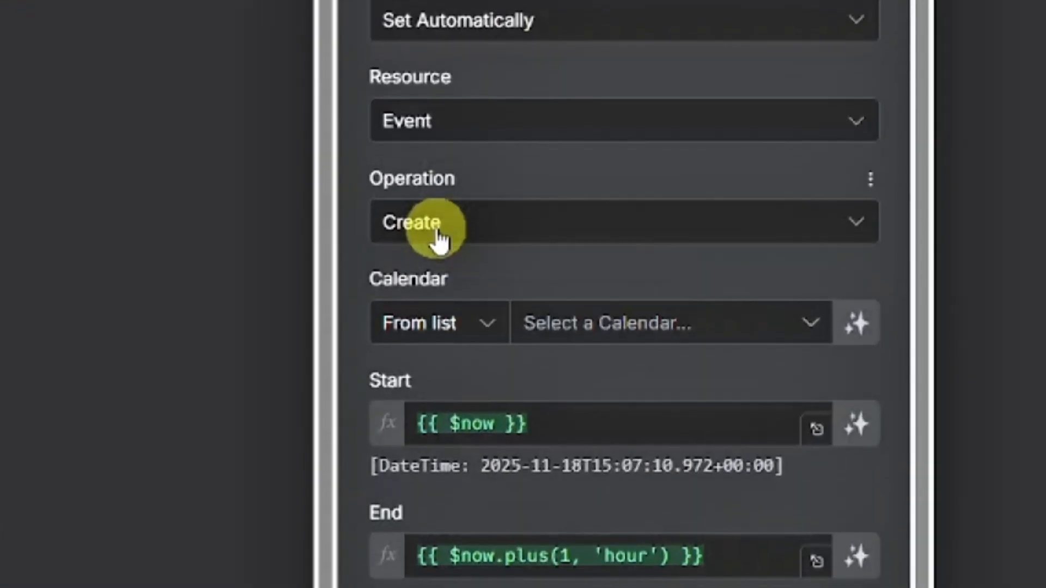
- Keep the event operation on Create and choose the account's own e-mail calendar from the list
{"action": "left_click", "coordinate": [434, 232]}
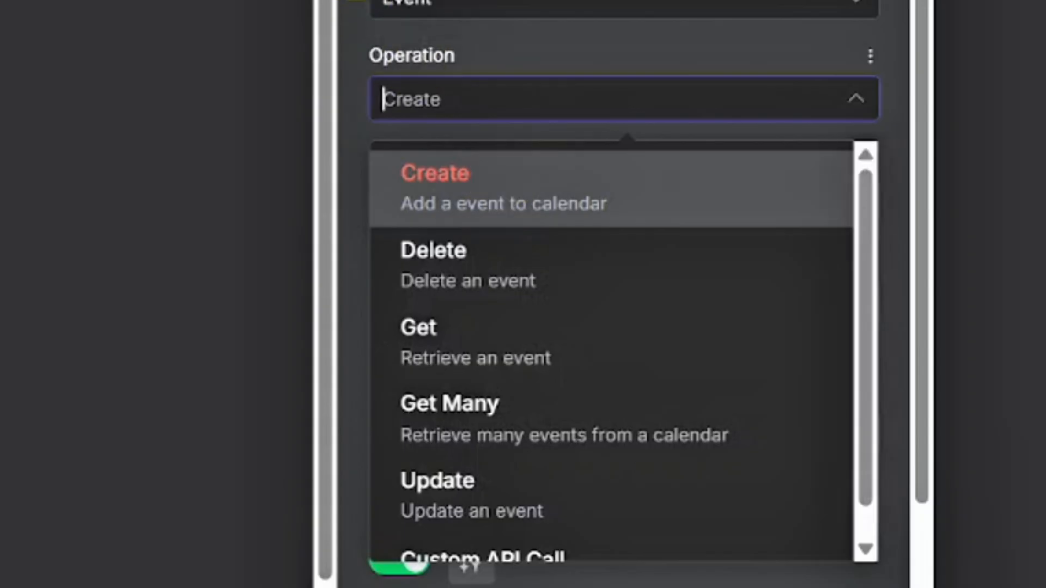
{"action": "left_click", "coordinate": [453, 204]}
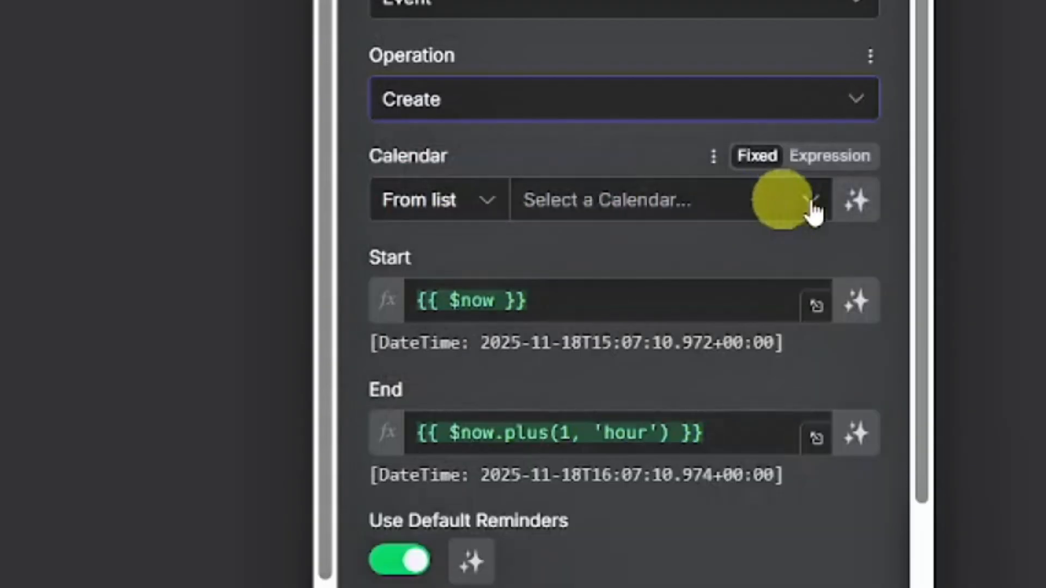
{"action": "left_click", "coordinate": [565, 204]}
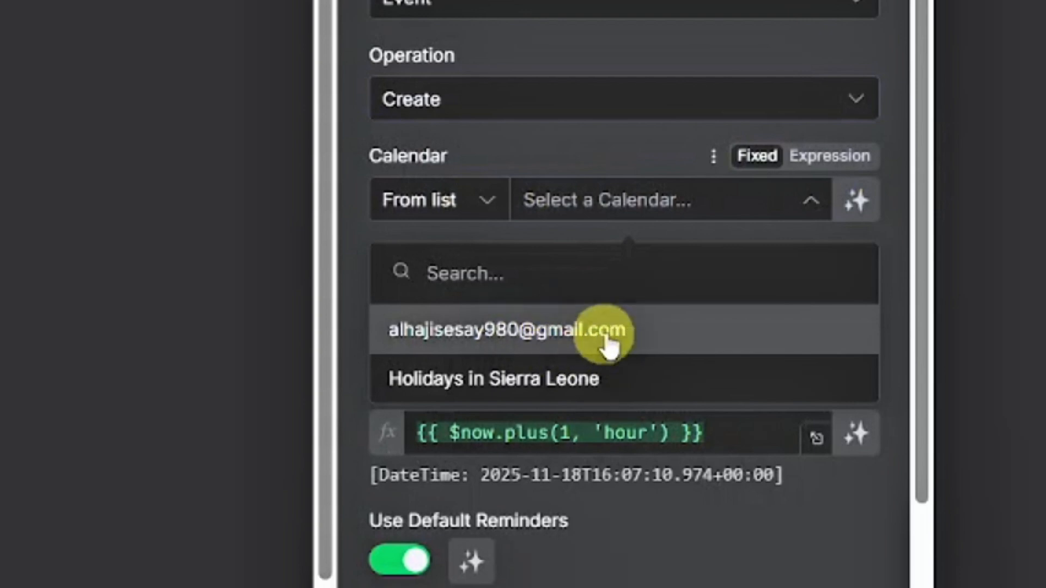
{"action": "left_click", "coordinate": [661, 333]}
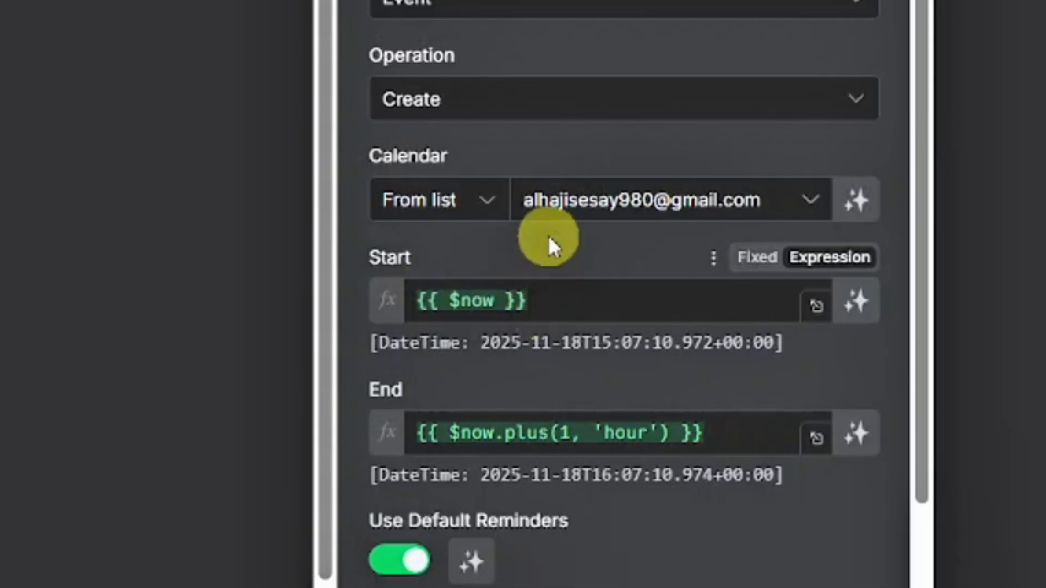
- Let the model define the event's Start and End, and add a Summary field that the model also defines
{"action": "left_click", "coordinate": [870, 319]}
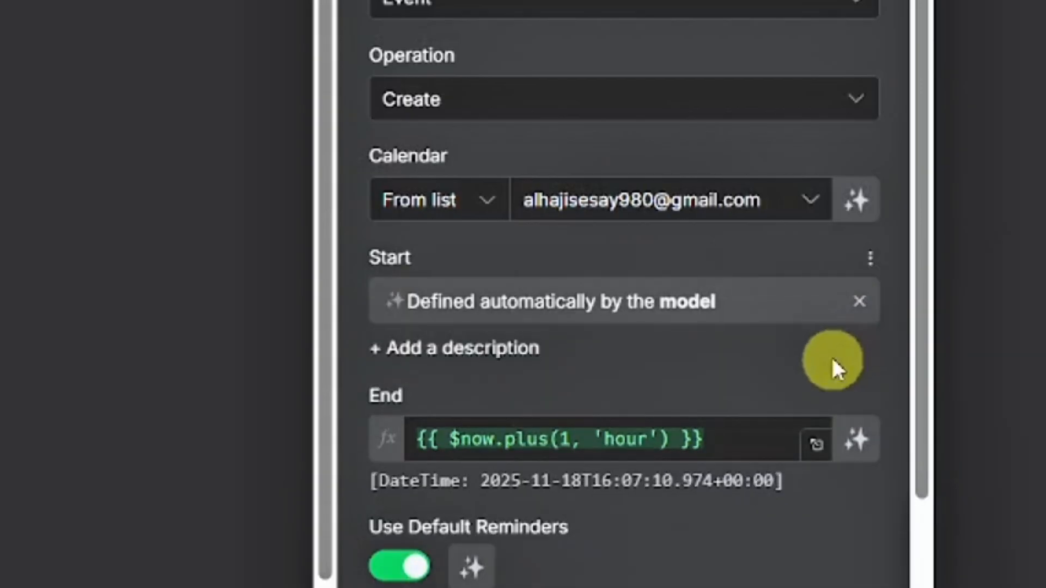
{"action": "left_click", "coordinate": [874, 438]}
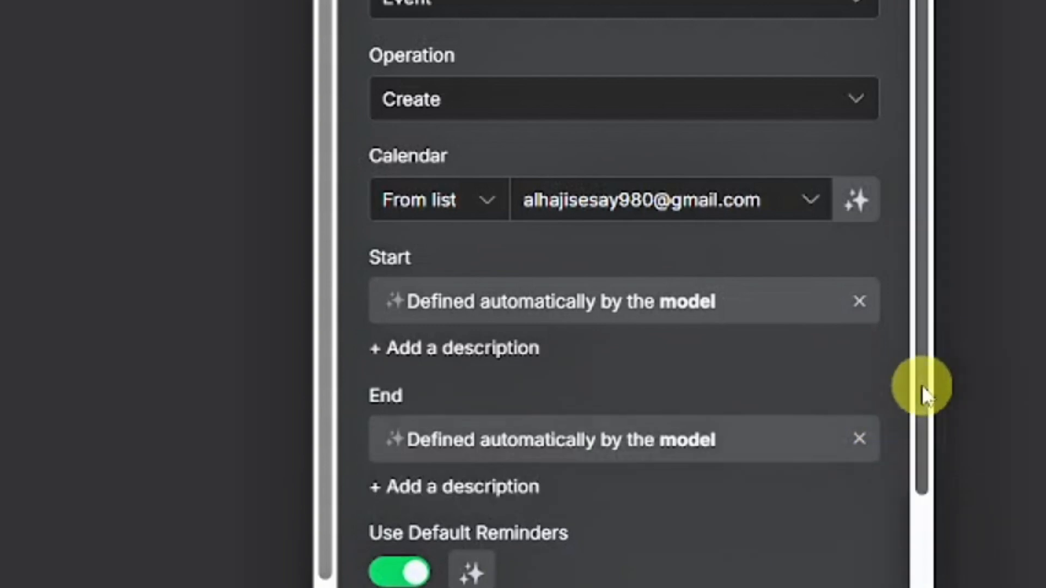
{"action": "left_click_drag", "start_coordinate": [921, 385], "coordinate": [918, 564]}
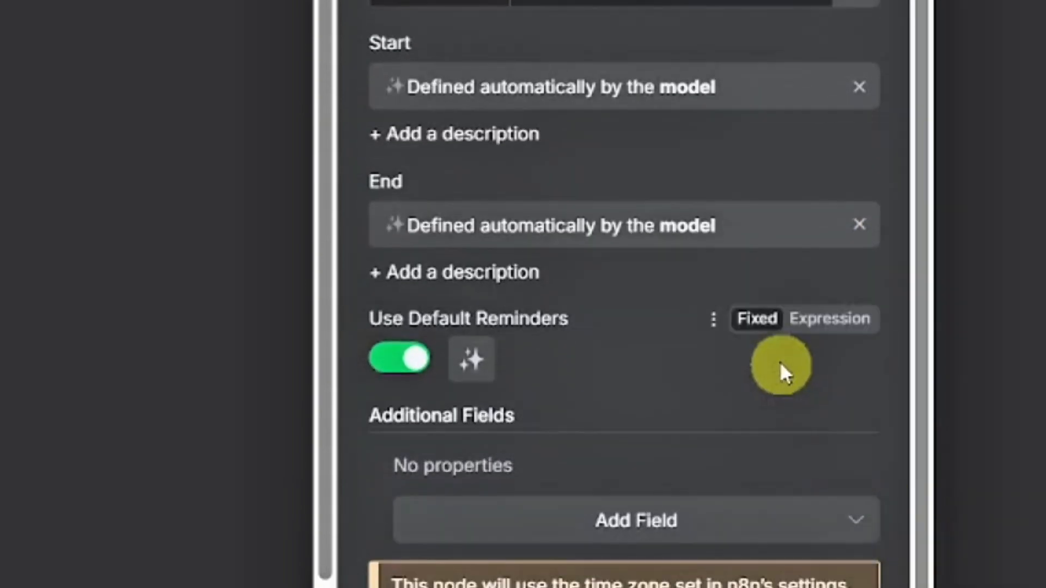
{"action": "left_click", "coordinate": [645, 522]}
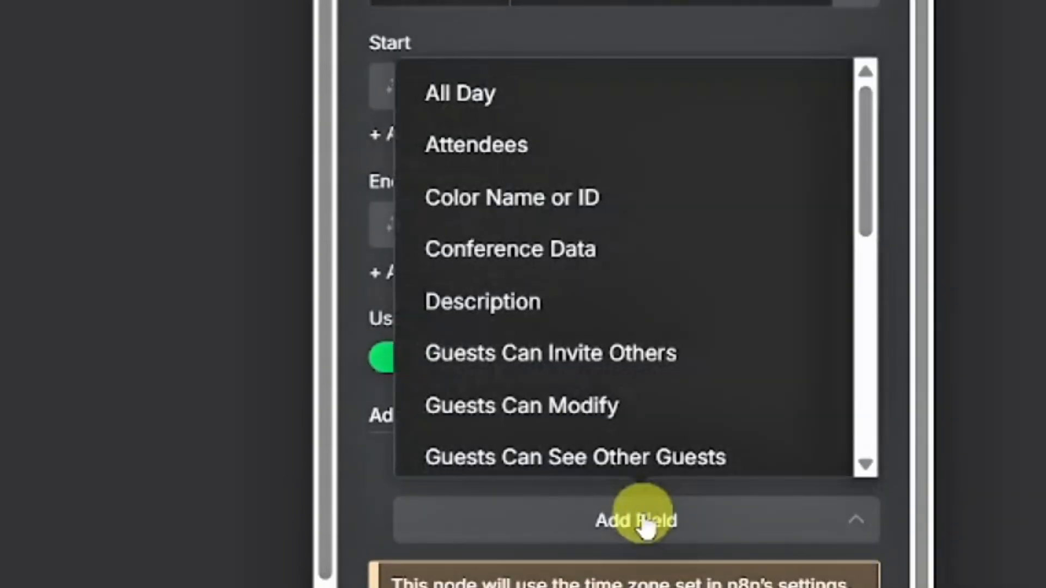
{"action": "left_click_drag", "start_coordinate": [861, 144], "coordinate": [903, 365]}
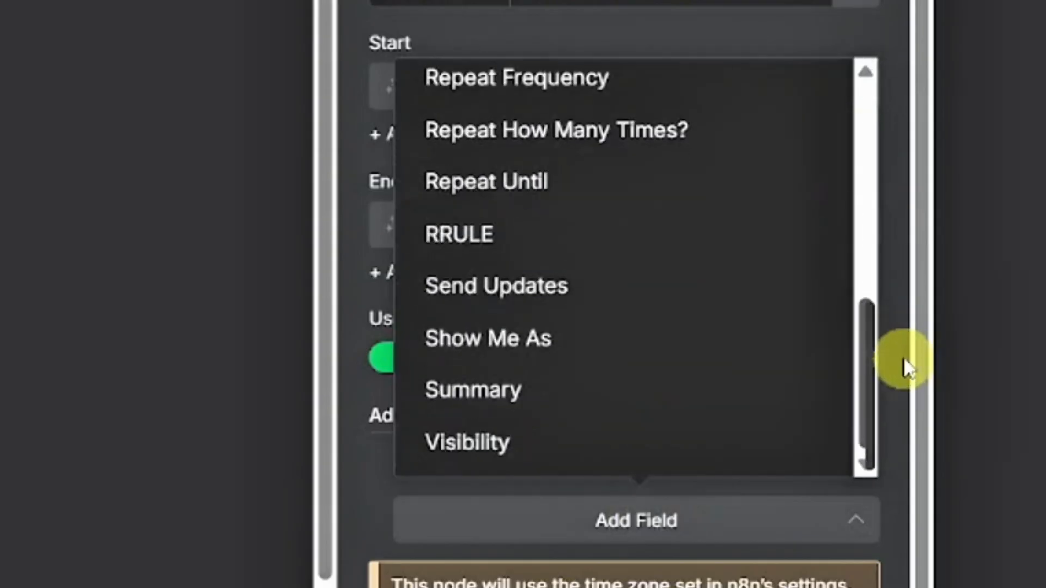
{"action": "left_click", "coordinate": [678, 406]}
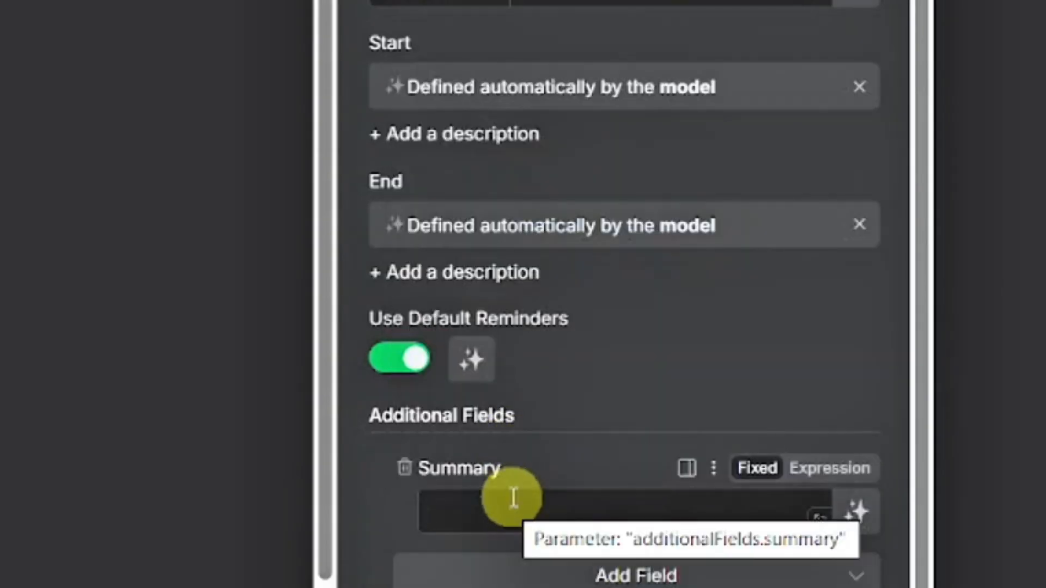
{"action": "left_click", "coordinate": [547, 495]}
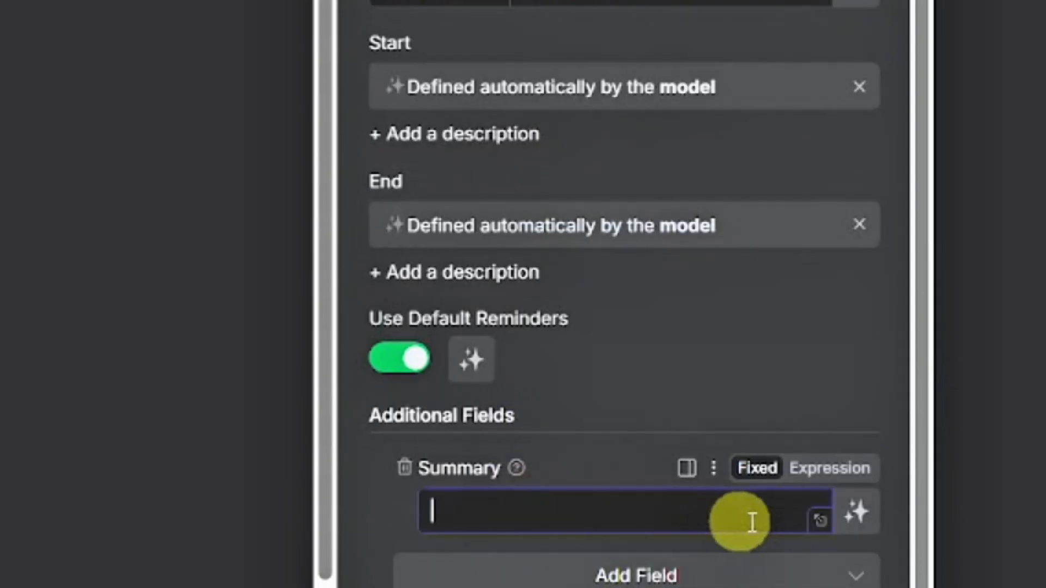
{"action": "left_click", "coordinate": [854, 514]}
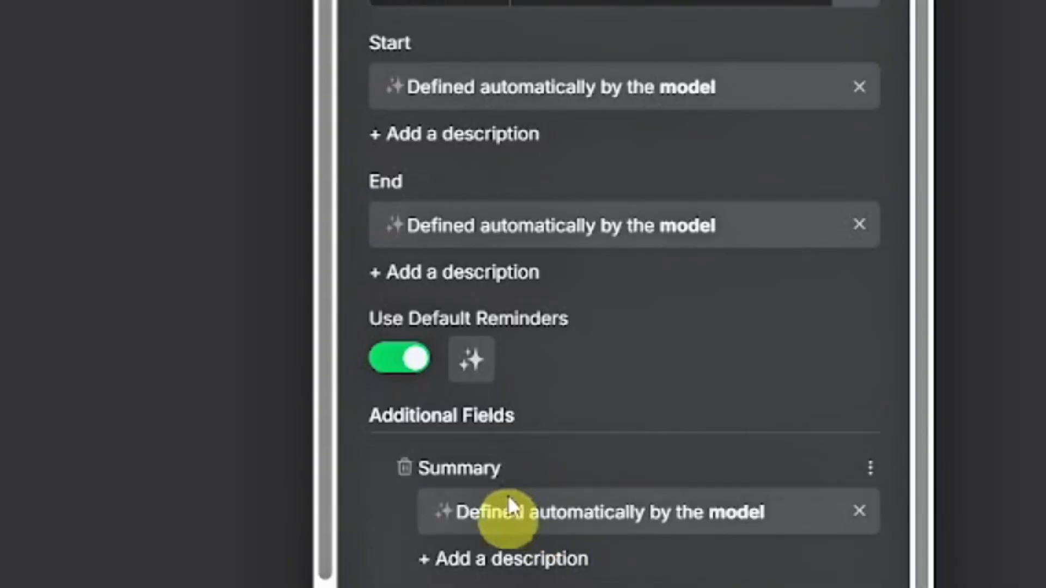
{"action": "scroll", "coordinate": [649, 406], "scroll_direction": "down", "scroll_amount": 1}
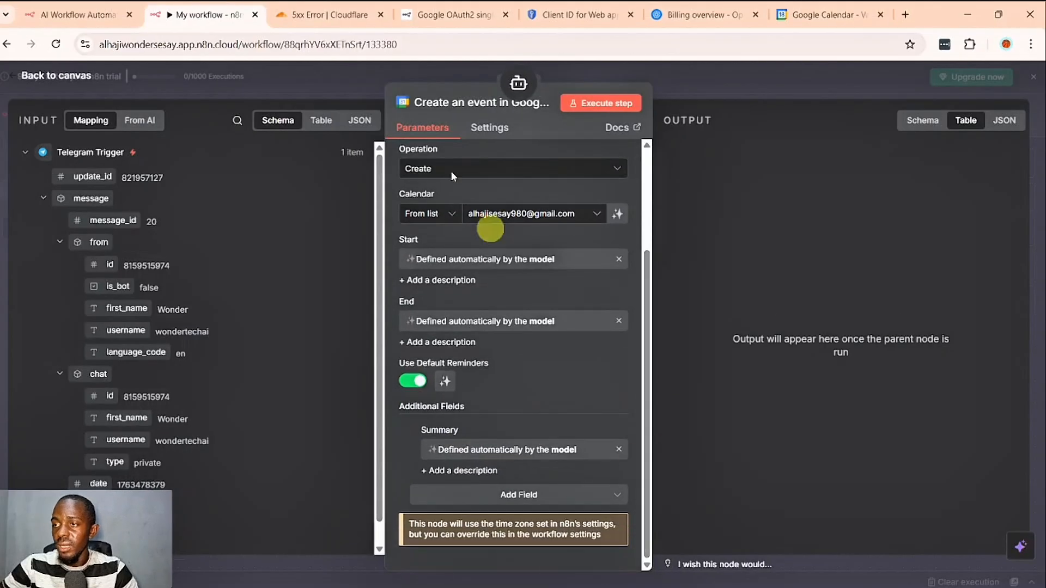
- Return to the canvas, save the workflow and execute it
{"action": "key", "text": "Escape"}
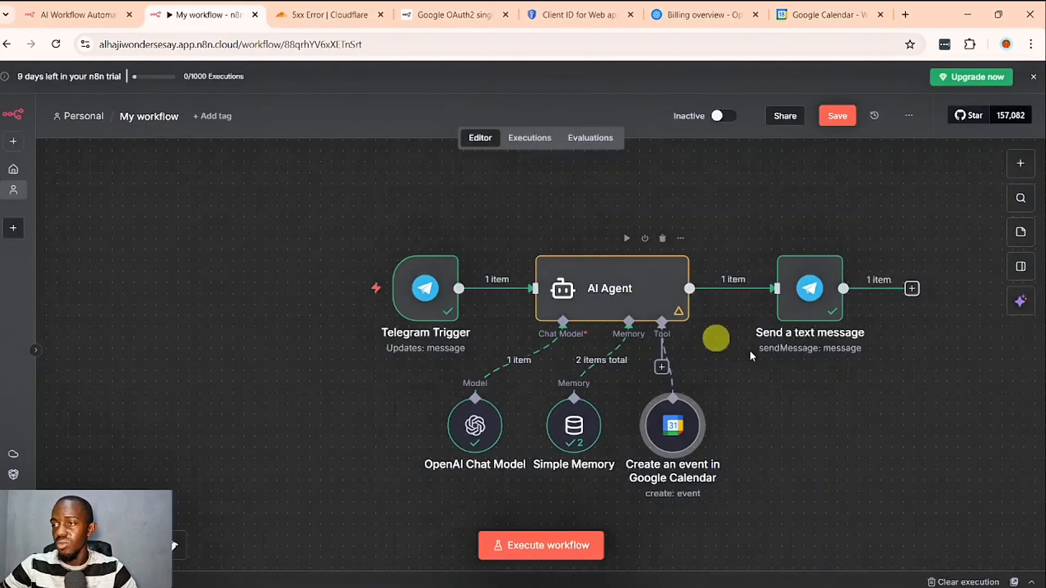
{"action": "left_click", "coordinate": [840, 126]}
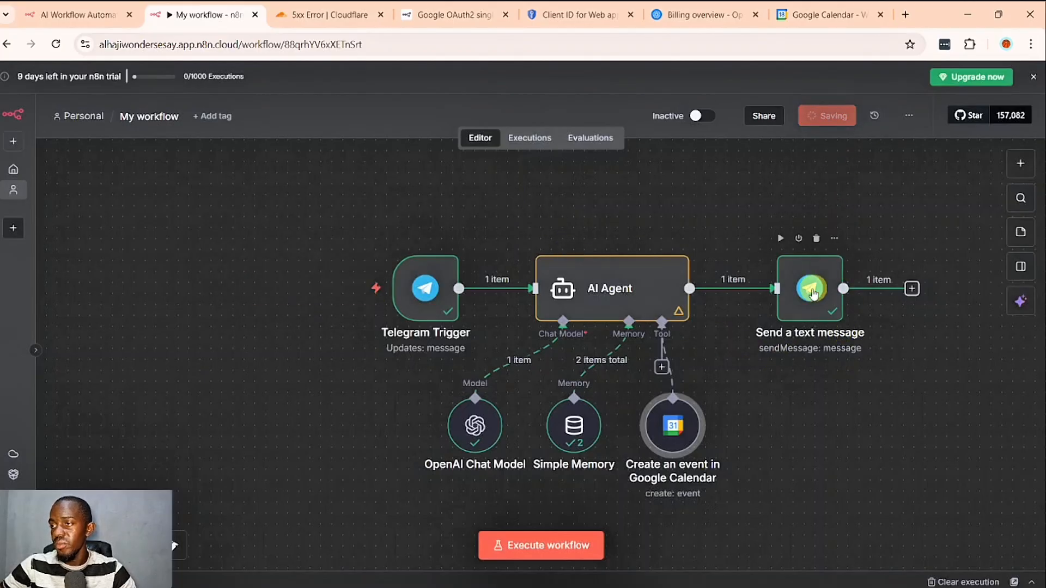
{"action": "left_click", "coordinate": [570, 544]}
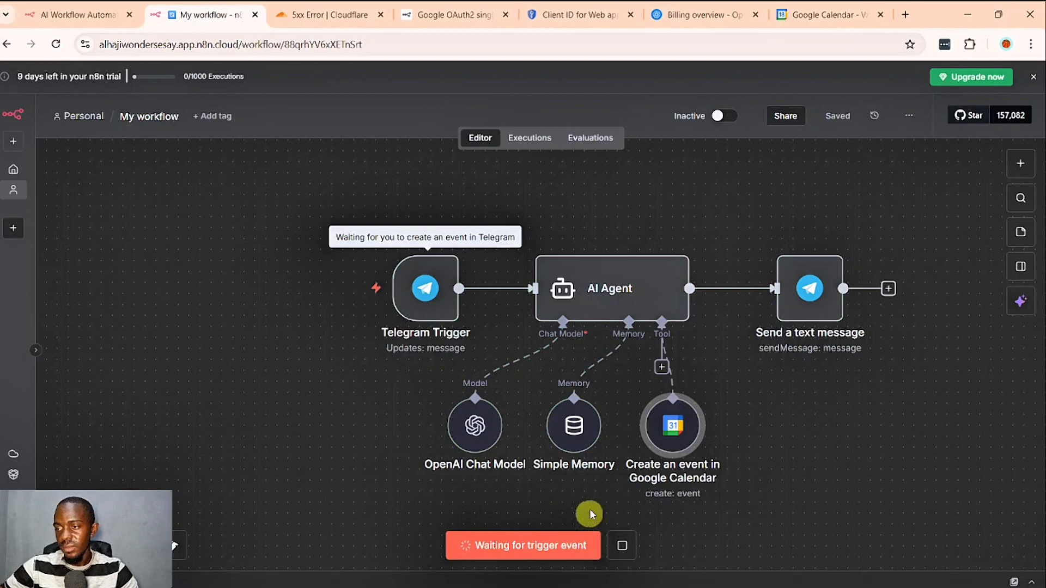
- Send the Telegram bot "Create an event on my calendar to go to the beach today at 5pm. I'm spending two hours."
{"action": "left_click", "coordinate": [539, 578]}
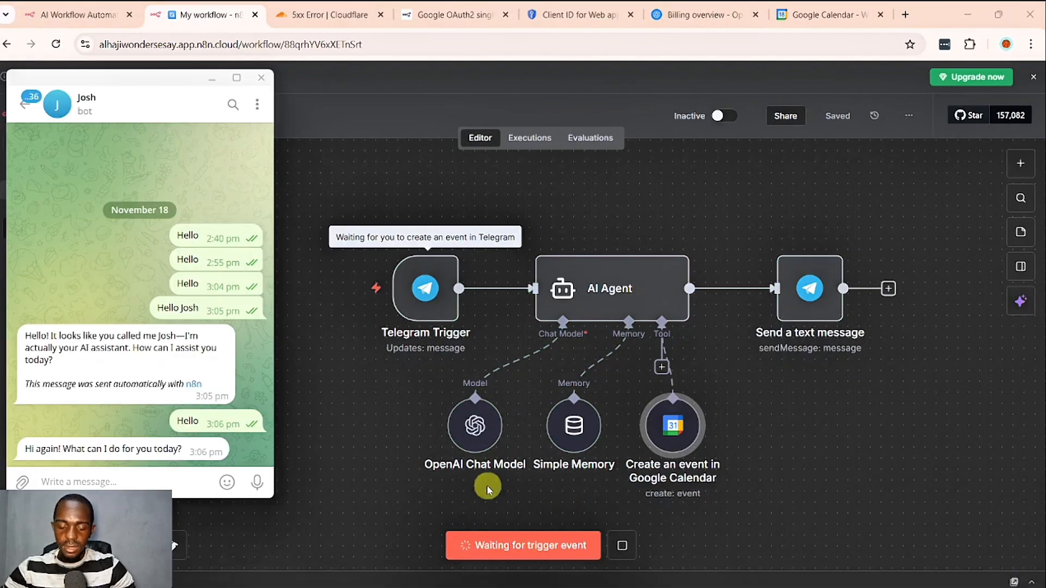
{"action": "type", "text": "Create an"}
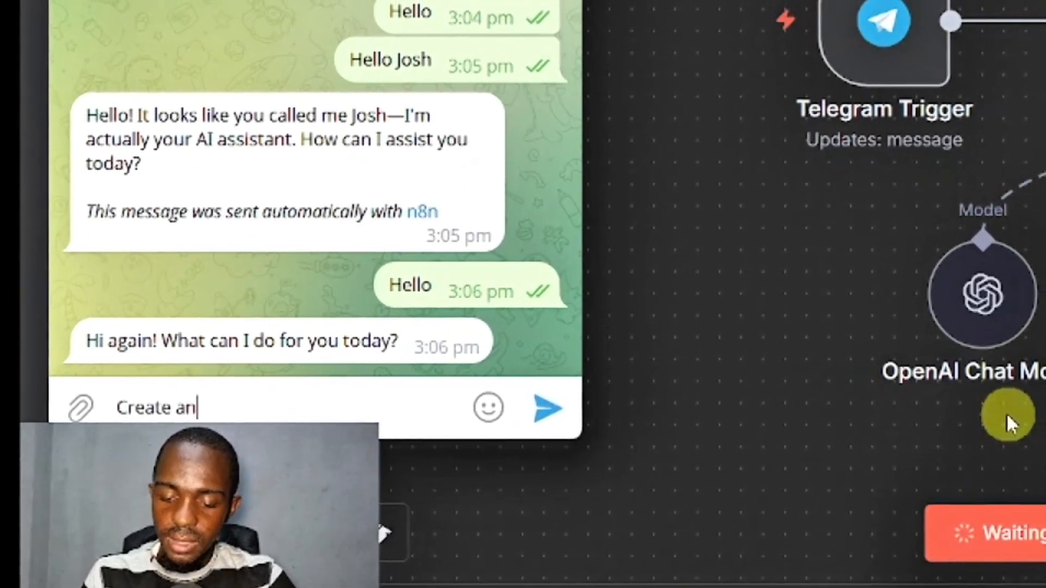
{"action": "type", "text": " event on m"}
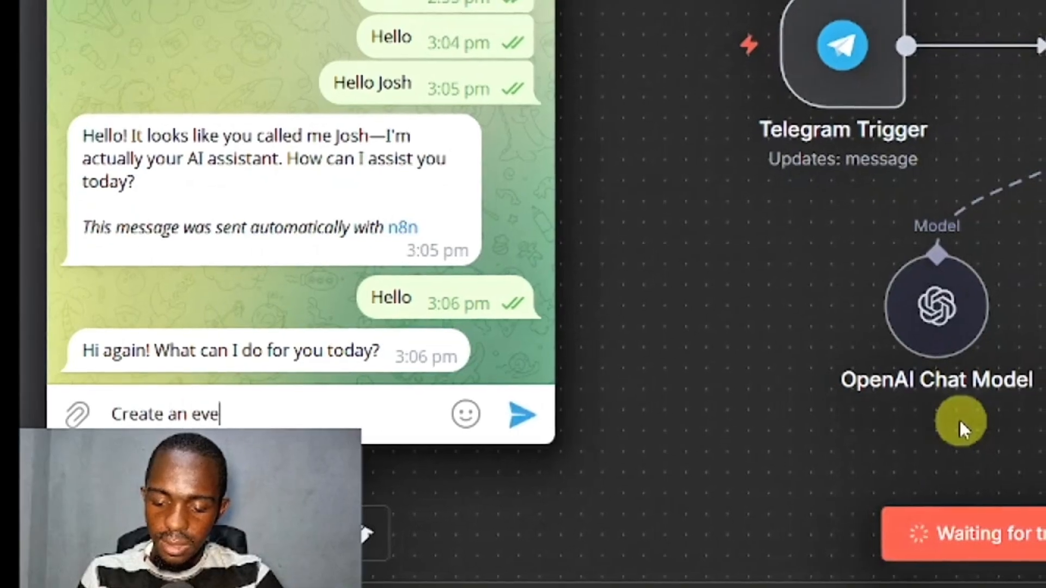
{"action": "type", "text": "y calendar"}
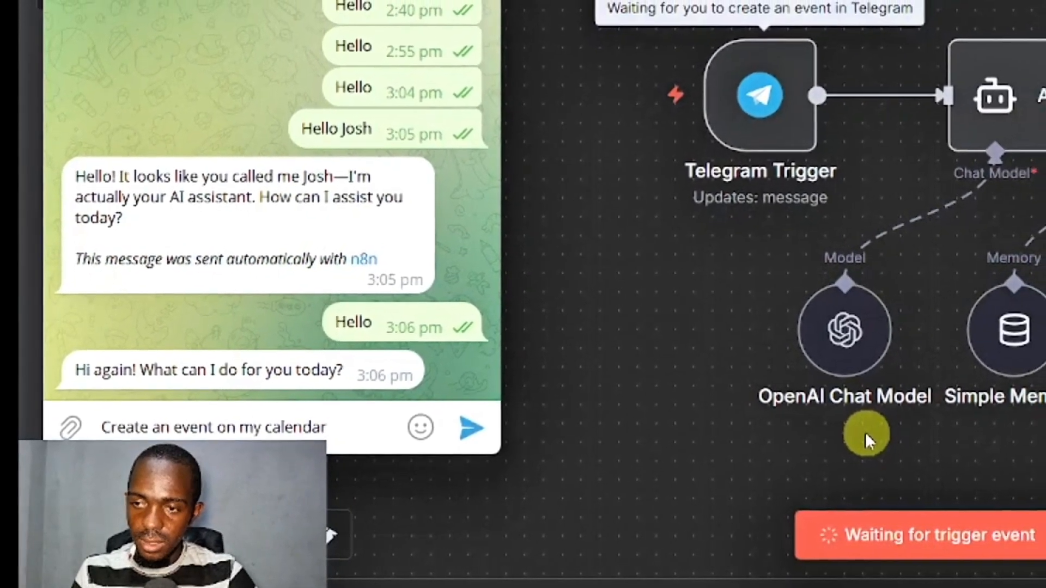
{"action": "type", "text": " to go to the beac"}
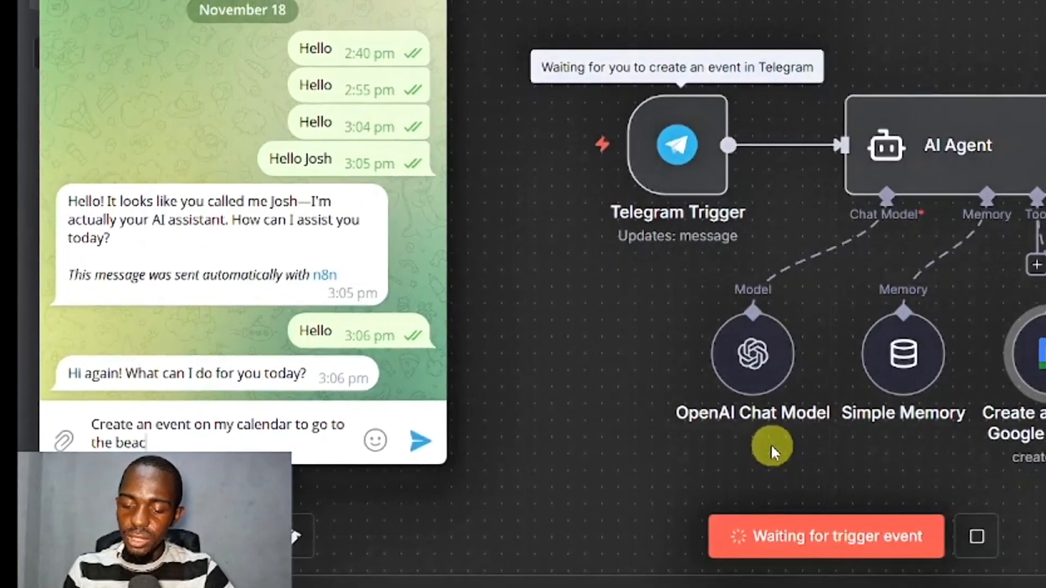
{"action": "type", "text": "h today at 5"}
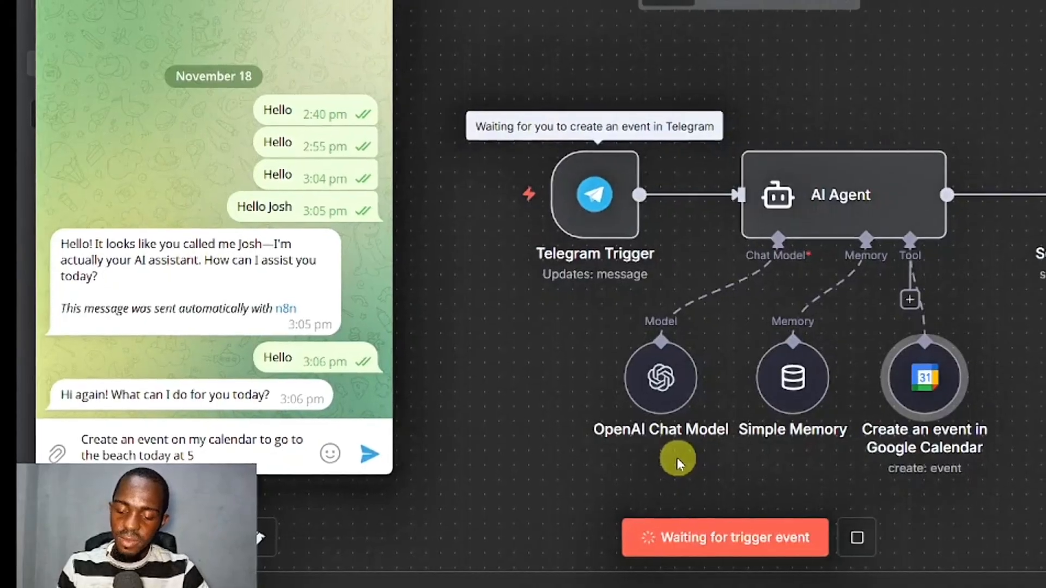
{"action": "type", "text": "pm. I'm s"}
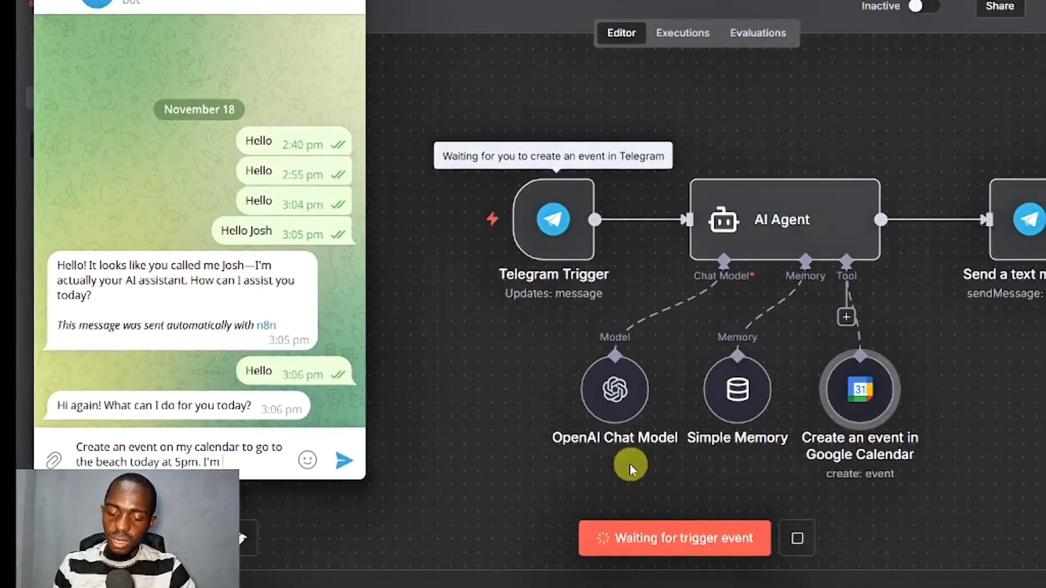
{"action": "type", "text": "pending tw"}
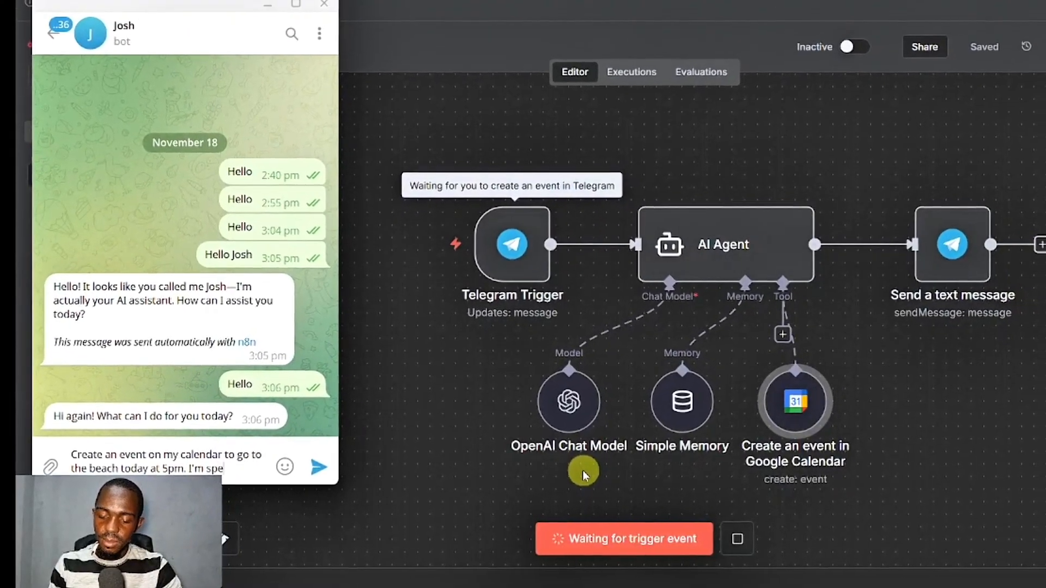
{"action": "type", "text": "o hpours"}
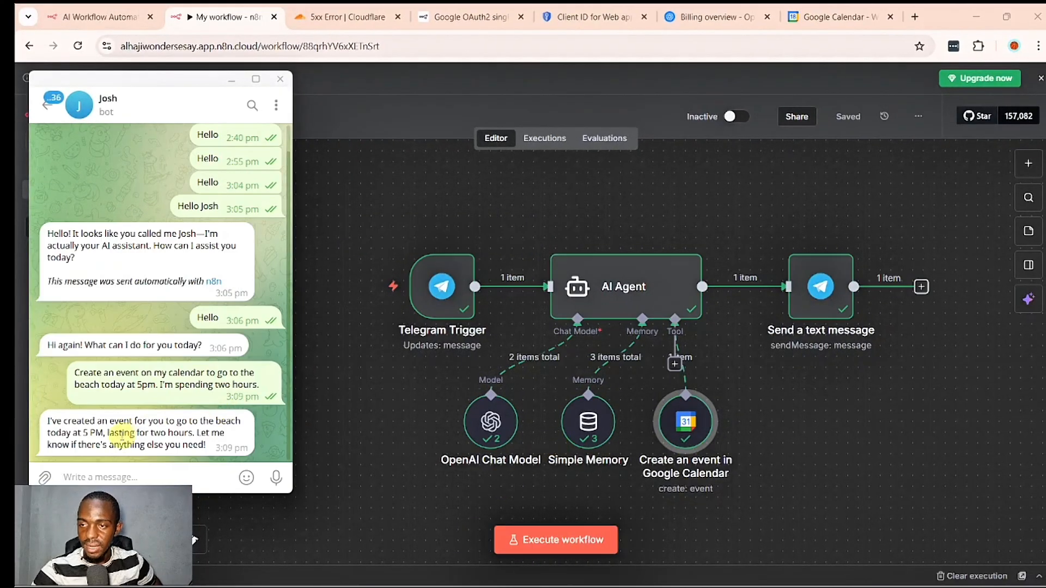
- Read the bot's reply about the beach event in Telegram and switch back to the n8n workflow in Chrome
{"action": "double_click", "coordinate": [139, 433]}
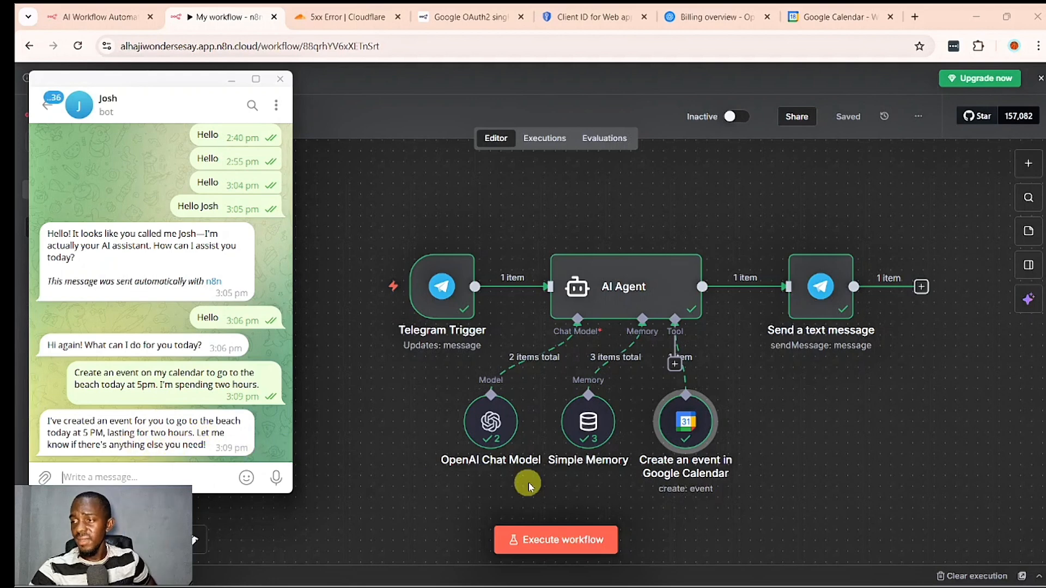
{"action": "mouse_move", "coordinate": [757, 576]}
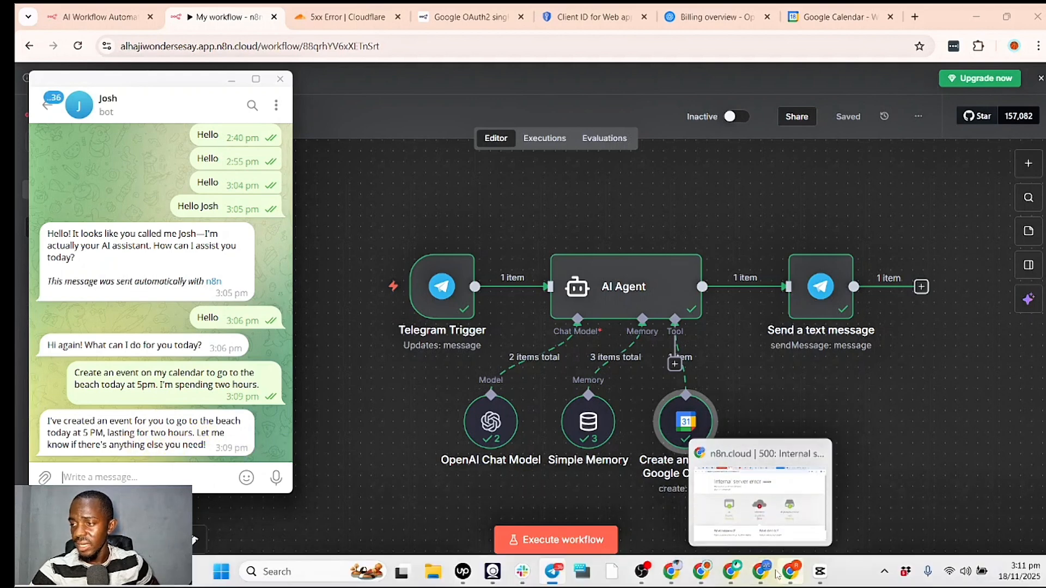
{"action": "left_click", "coordinate": [705, 573]}
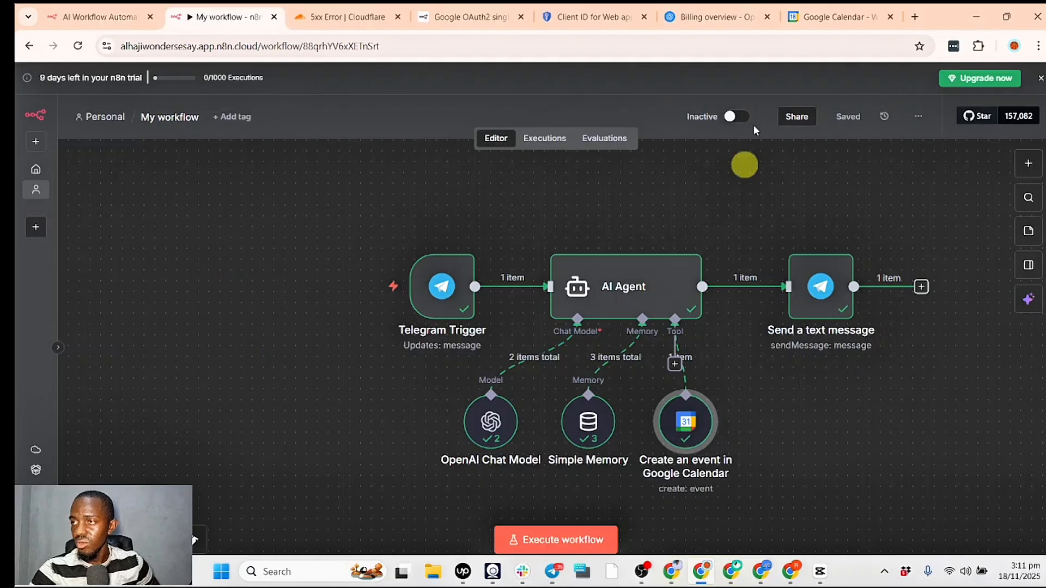
- Check Tuesday 18 November in the Google Calendar week view for the beach event at 5 PM
{"action": "left_click", "coordinate": [863, 7]}
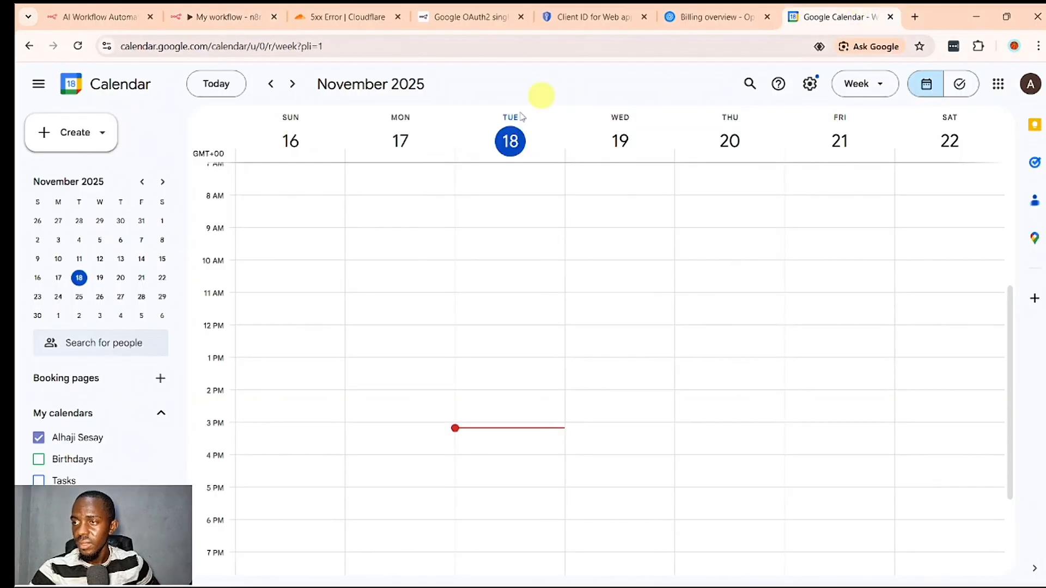
{"action": "scroll", "coordinate": [525, 384], "scroll_direction": "down", "scroll_amount": 3}
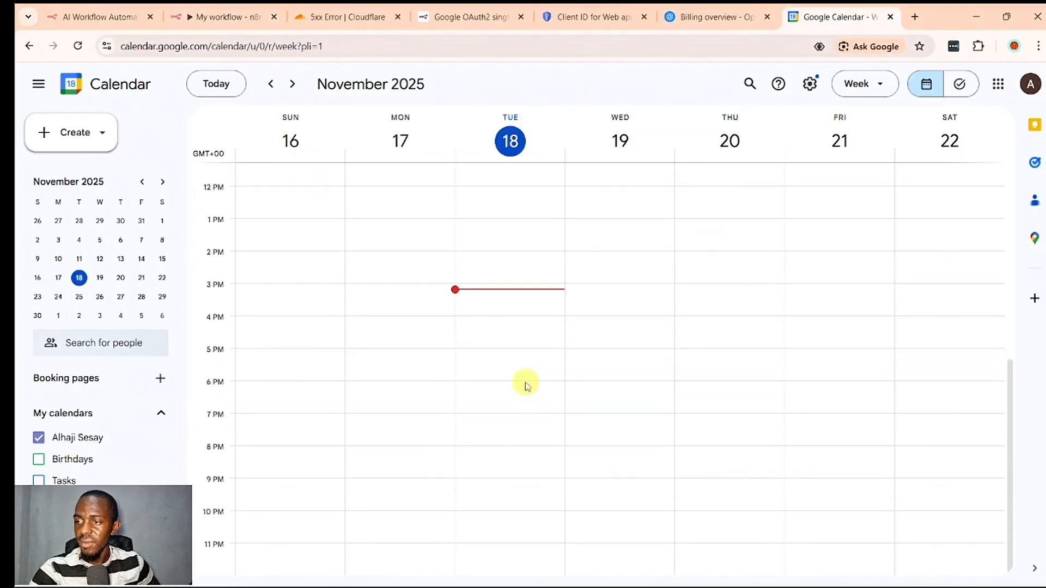
{"action": "scroll", "coordinate": [525, 382], "scroll_direction": "up", "scroll_amount": 1}
{"action": "scroll", "coordinate": [501, 327], "scroll_direction": "down", "scroll_amount": 1}
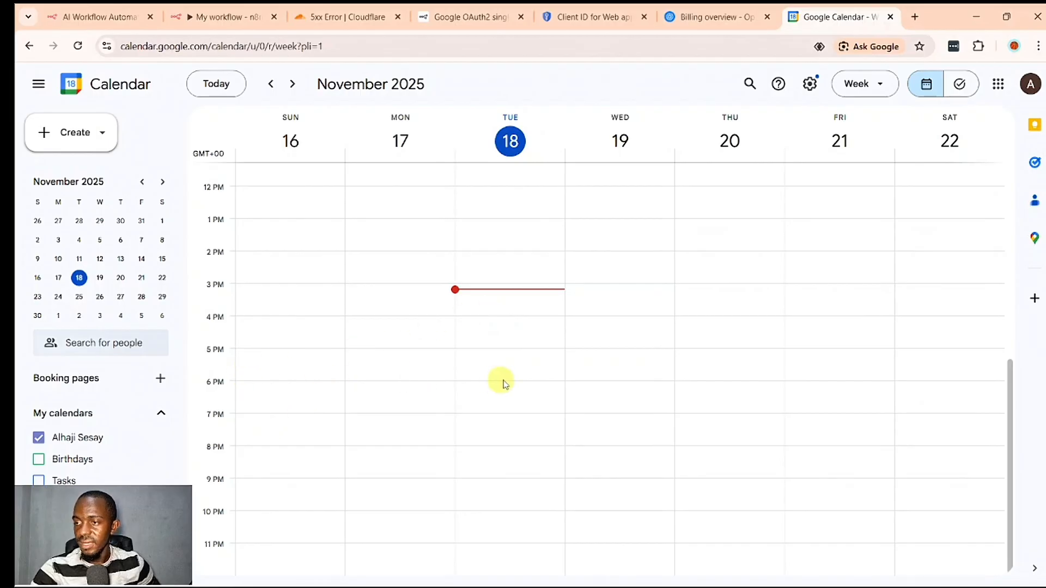
{"action": "mouse_move", "coordinate": [604, 586]}
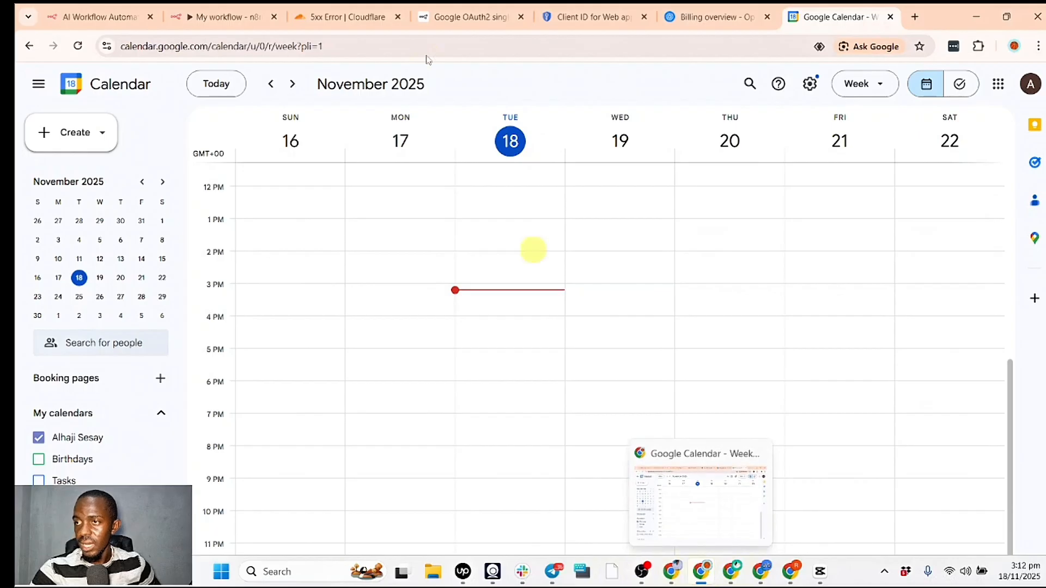
- Back in the n8n workflow, open the Create an event in Google Calendar node and examine its output in Schema view
{"action": "left_click", "coordinate": [205, 7]}
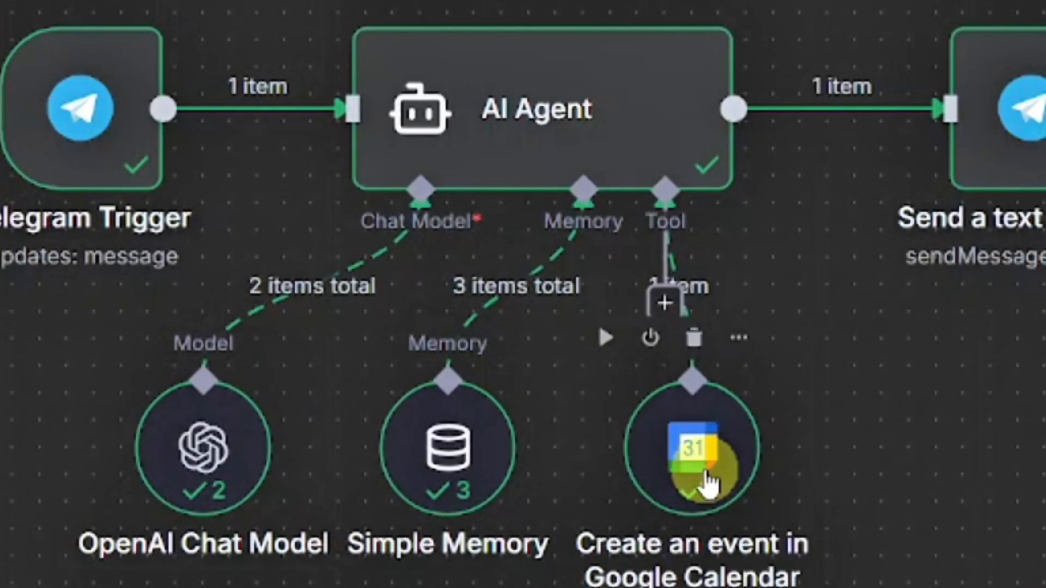
{"action": "left_click", "coordinate": [707, 479]}
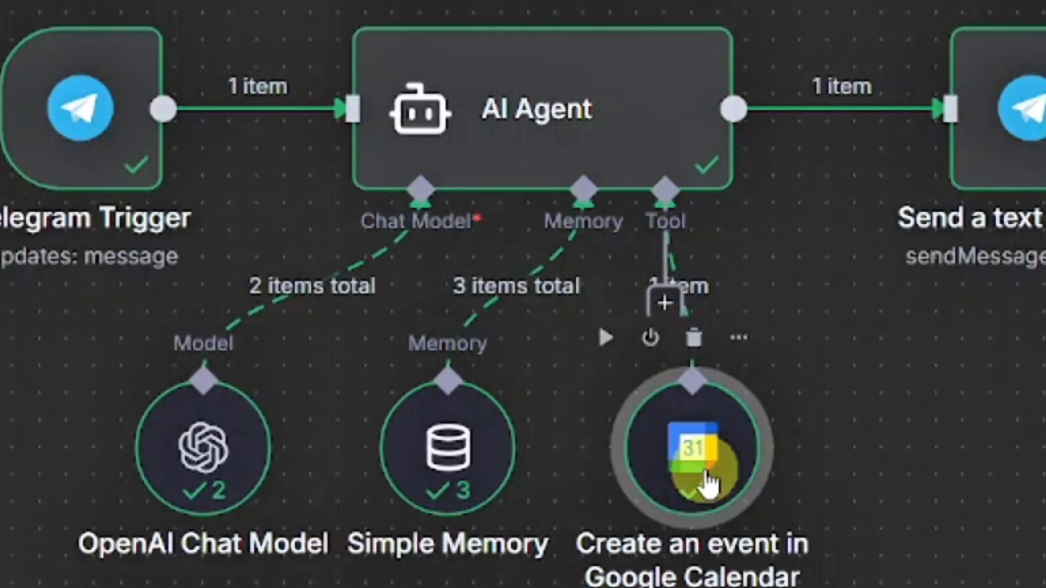
{"action": "left_click", "coordinate": [707, 479]}
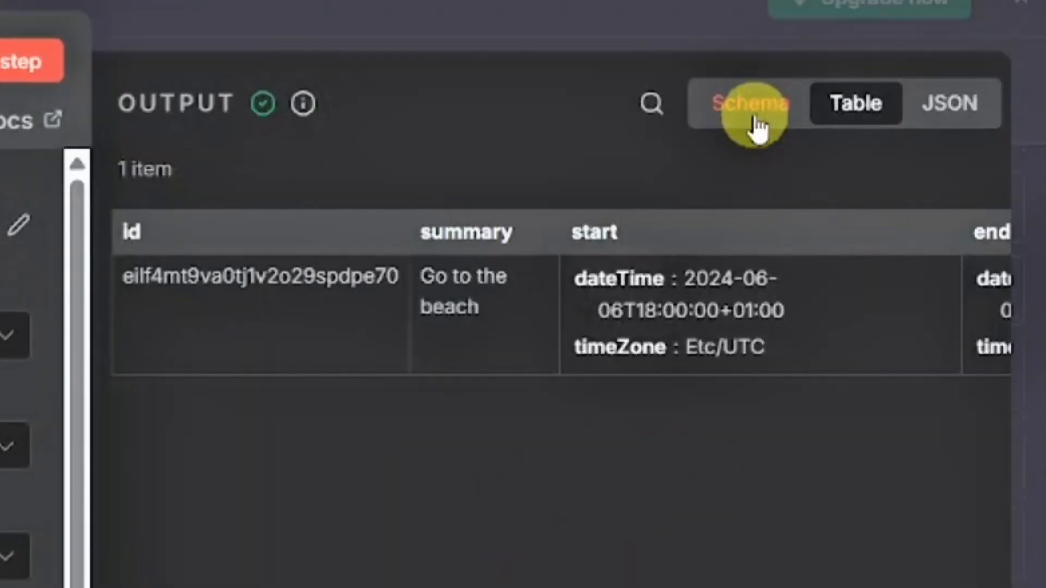
{"action": "left_click", "coordinate": [935, 119]}
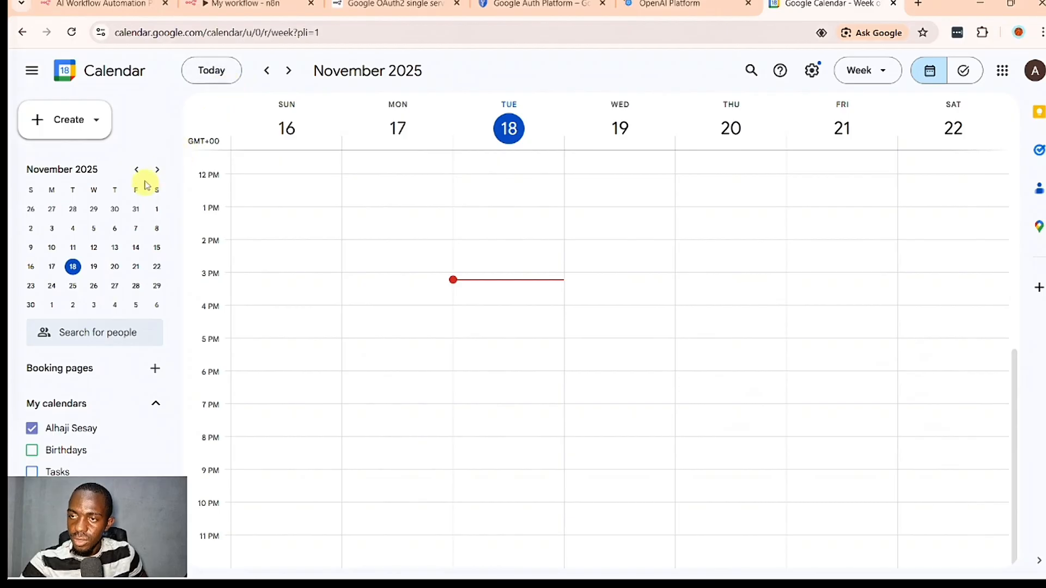
- In Google Calendar, go back to 6 June 2024 and look for the beach event there
{"action": "left_click", "coordinate": [137, 170]}
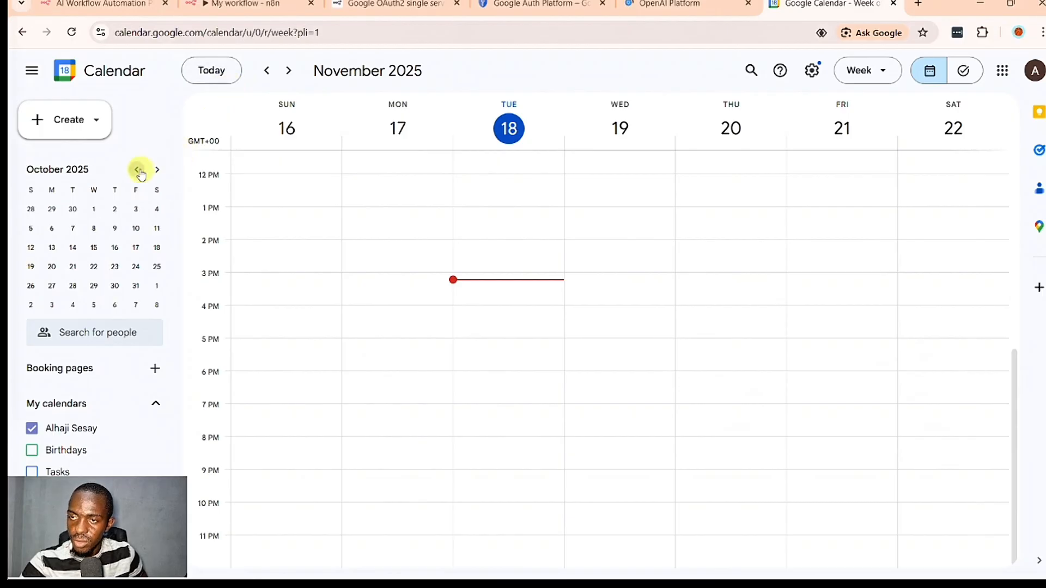
{"action": "left_click", "coordinate": [138, 170]}
{"action": "left_click", "coordinate": [139, 172]}
{"action": "left_click", "coordinate": [136, 170]}
{"action": "left_click", "coordinate": [114, 229]}
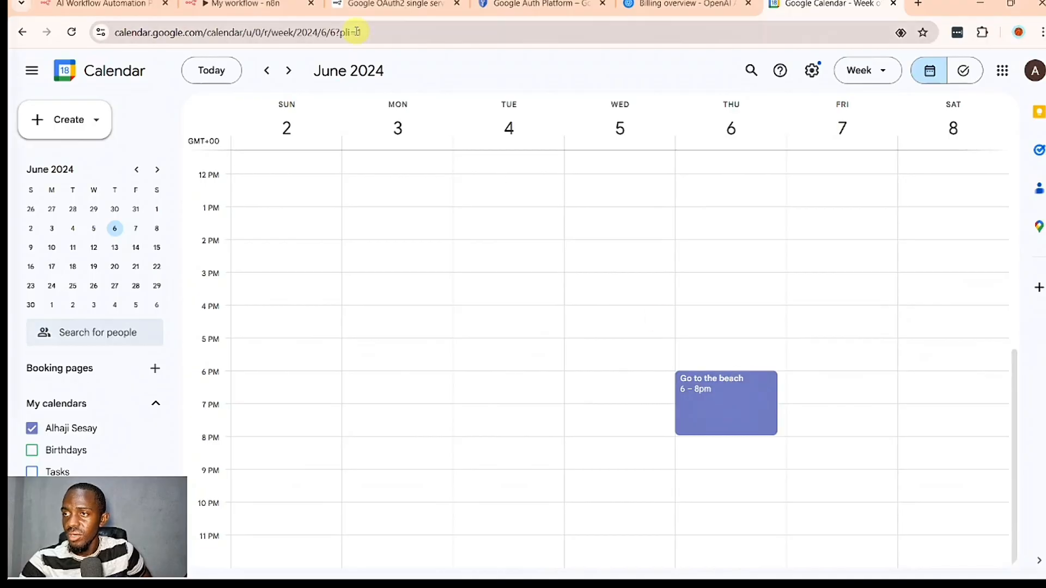
- Back in n8n, add a System Message option to the AI Agent node, set it to Expression and open its expanded editor
{"action": "left_click", "coordinate": [245, 5]}
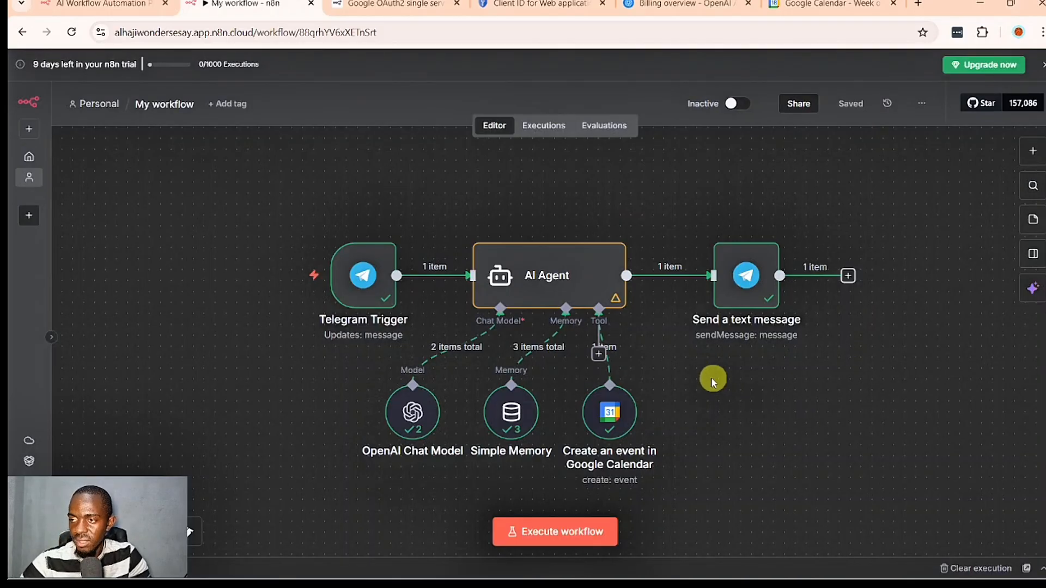
{"action": "left_click", "coordinate": [598, 297]}
{"action": "double_click", "coordinate": [597, 297]}
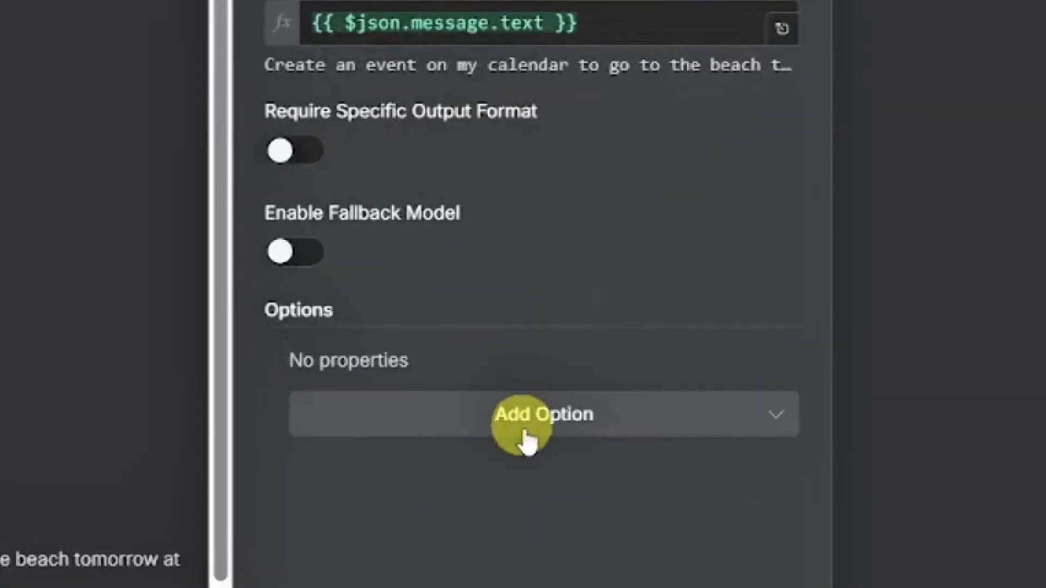
{"action": "left_click", "coordinate": [530, 433]}
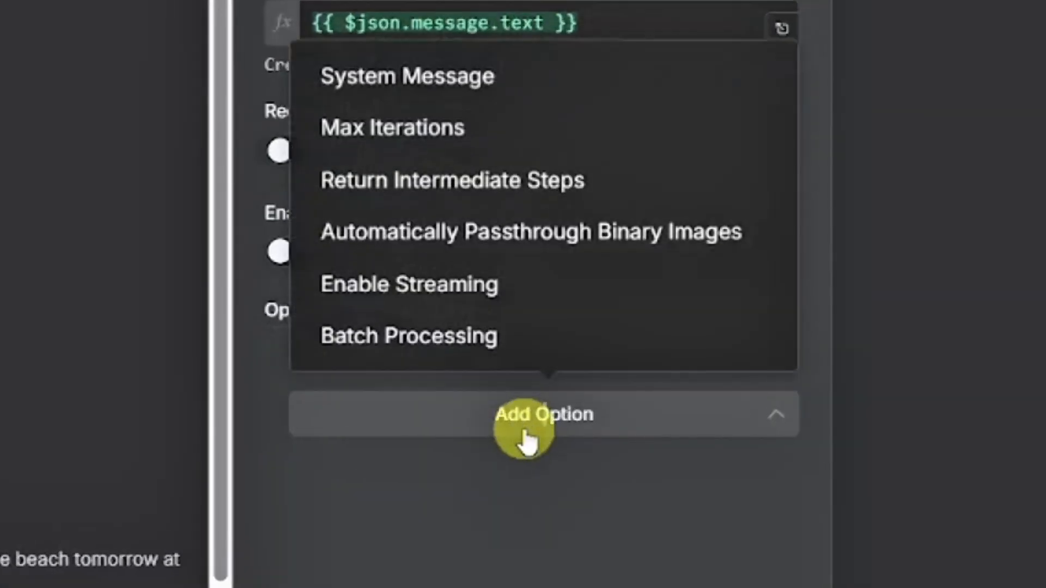
{"action": "left_click", "coordinate": [532, 76]}
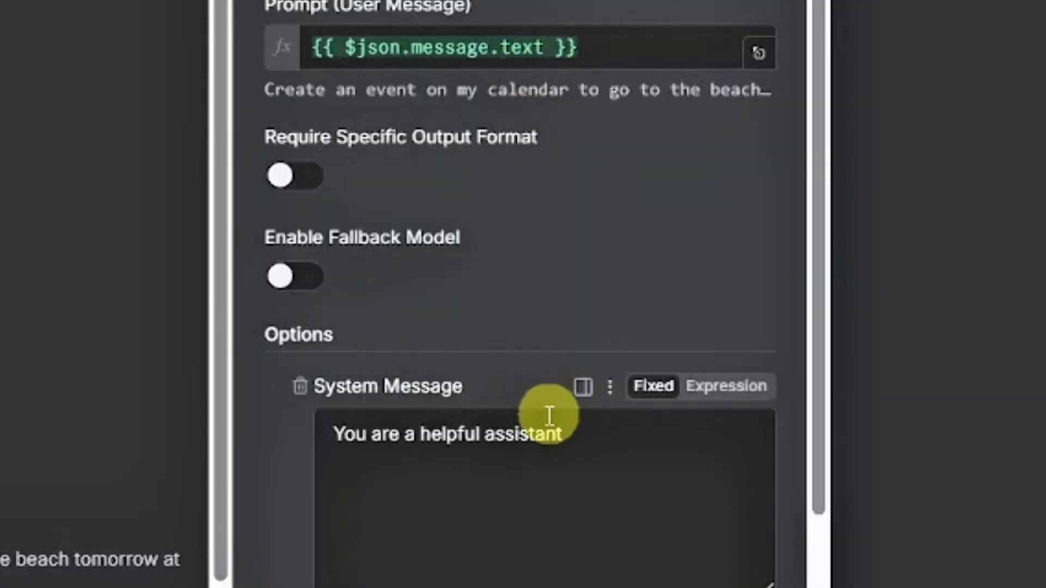
{"action": "scroll", "coordinate": [549, 417], "scroll_direction": "down", "scroll_amount": 1}
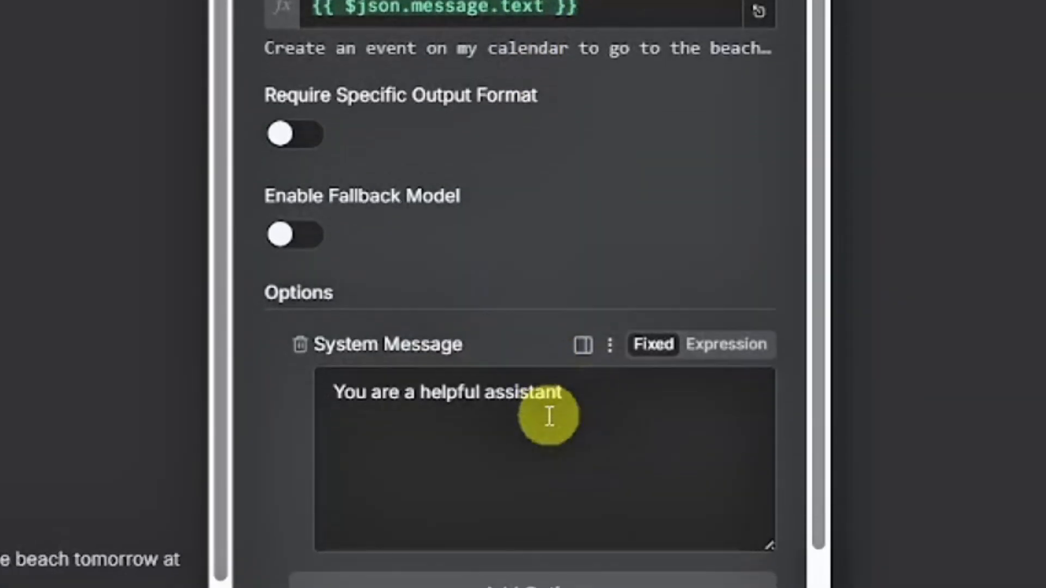
{"action": "left_click", "coordinate": [728, 362]}
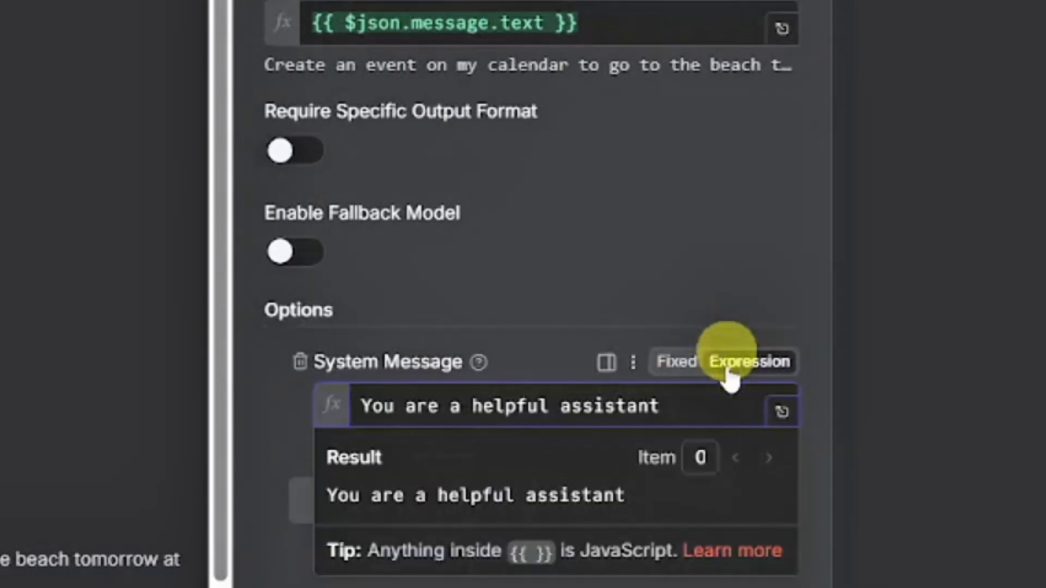
{"action": "left_click", "coordinate": [780, 412]}
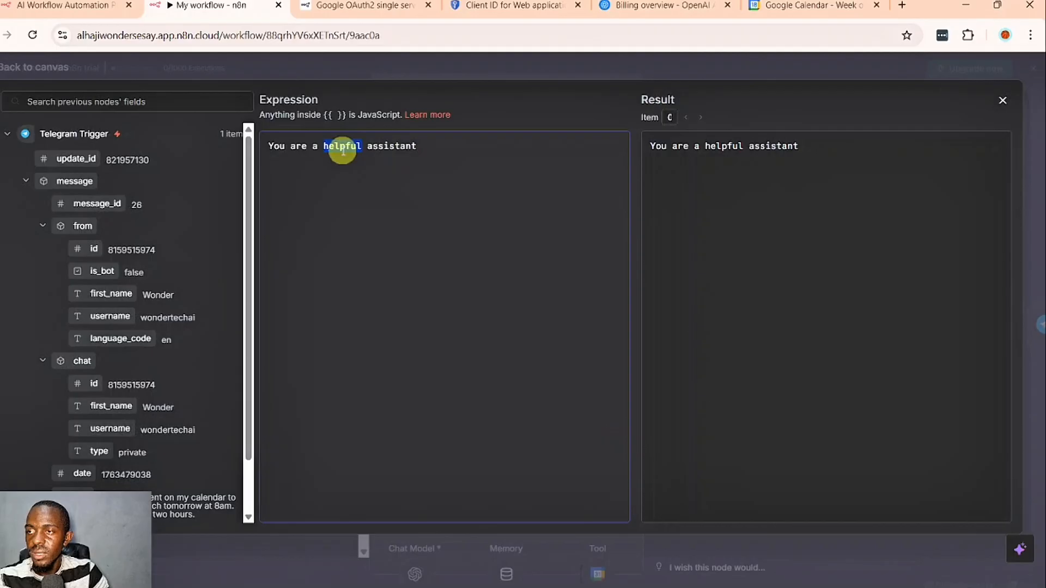
- Replace the system message with "You are a carlendar agent. Your role is to create calendar events in the calendar. Your current date and time is"
{"action": "key", "text": "ctrl+a"}
{"action": "type", "text": "Yo"}
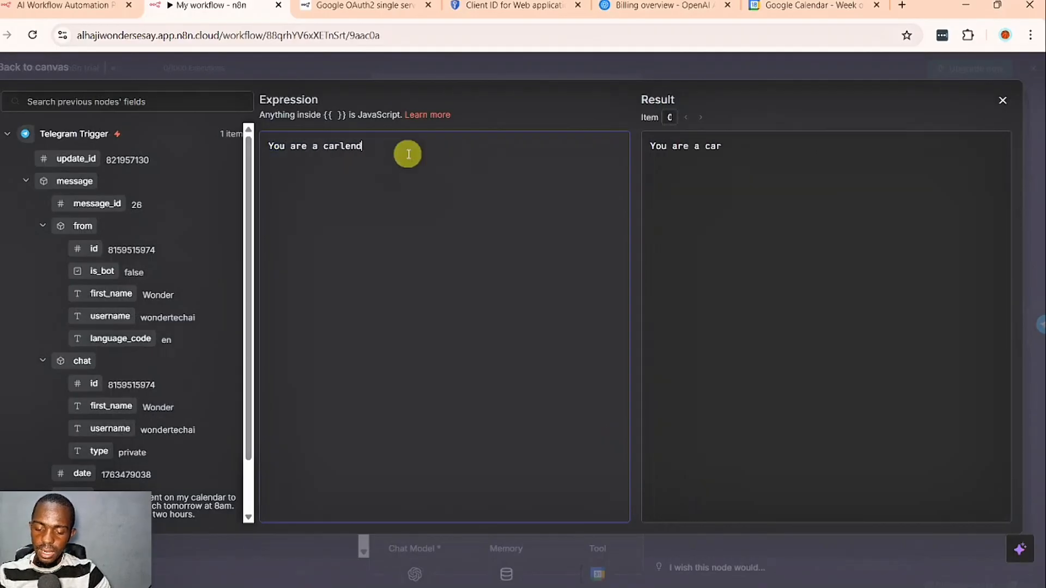
{"action": "type", "text": "u are a carlendar agent. Your role"}
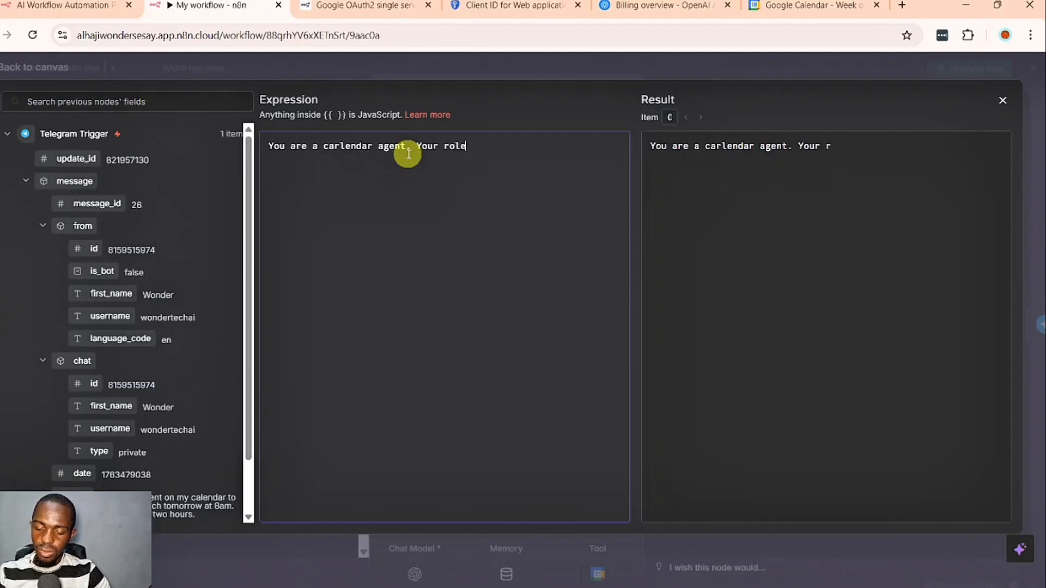
{"action": "type", "text": " is to create calend"}
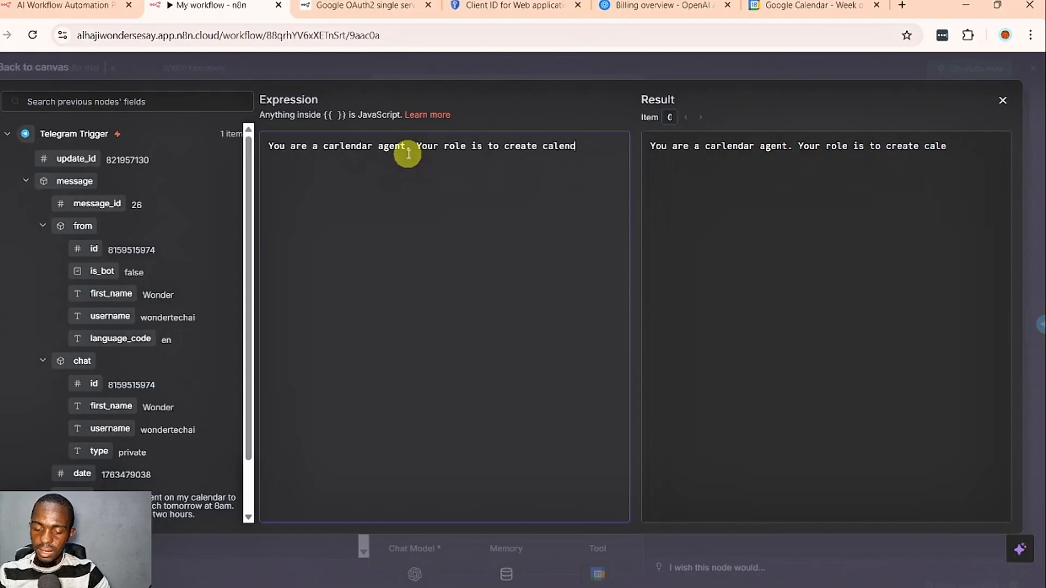
{"action": "type", "text": "ar events"}
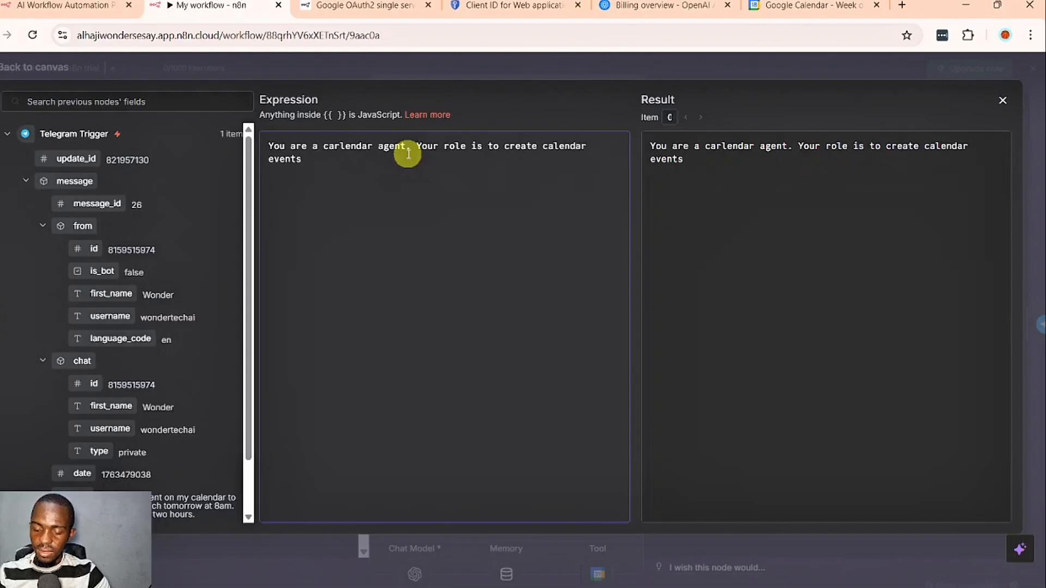
{"action": "type", "text": " in the cal"}
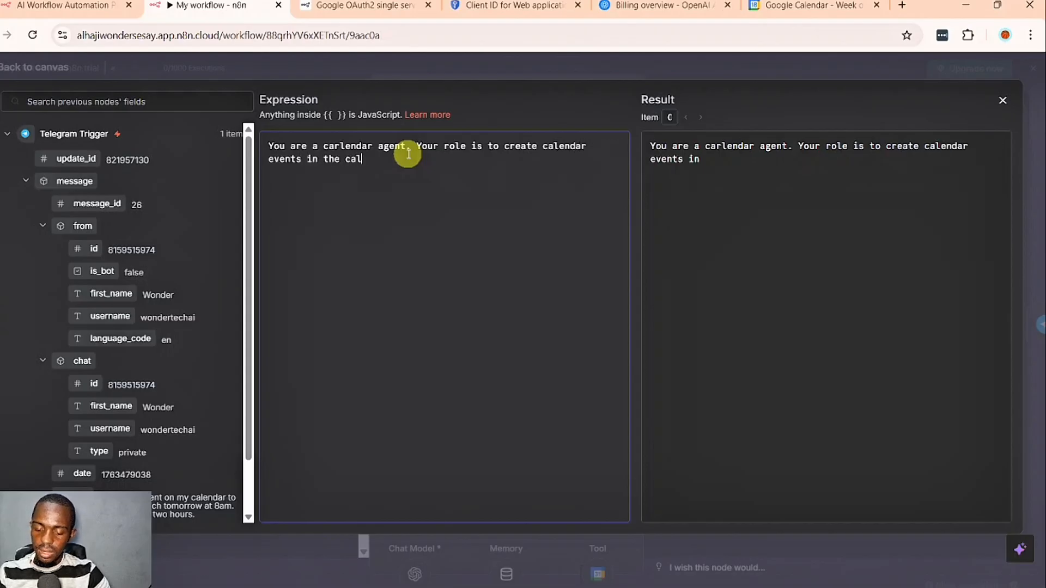
{"action": "type", "text": "endar. Your c"}
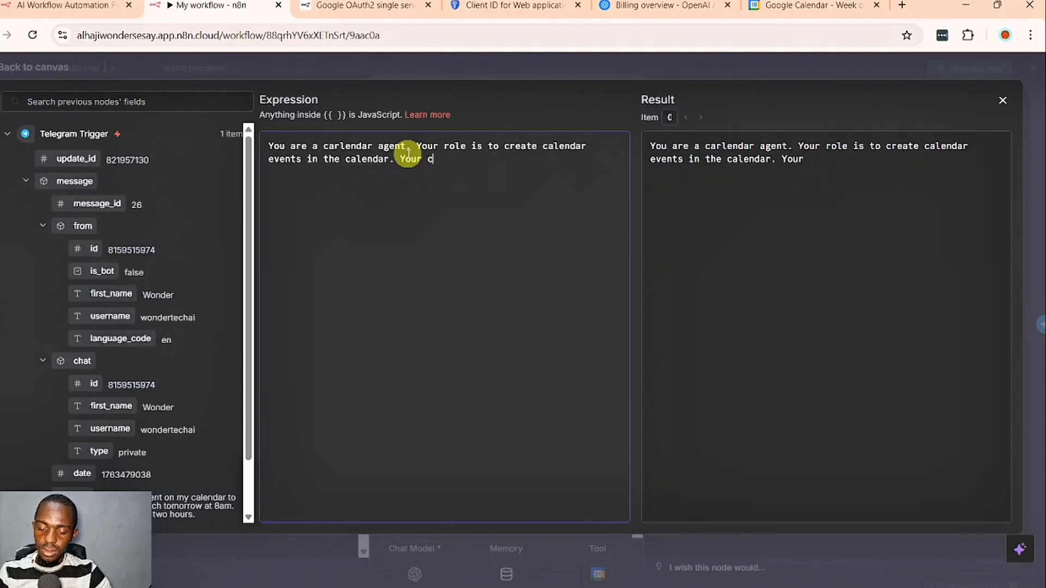
{"action": "type", "text": "urrent "}
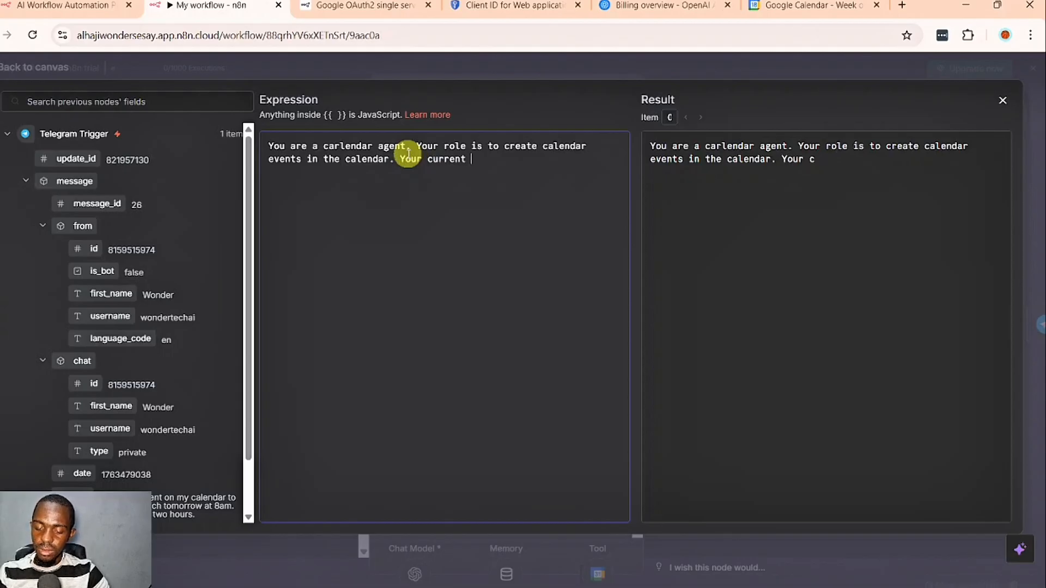
{"action": "type", "text": "date and time "}
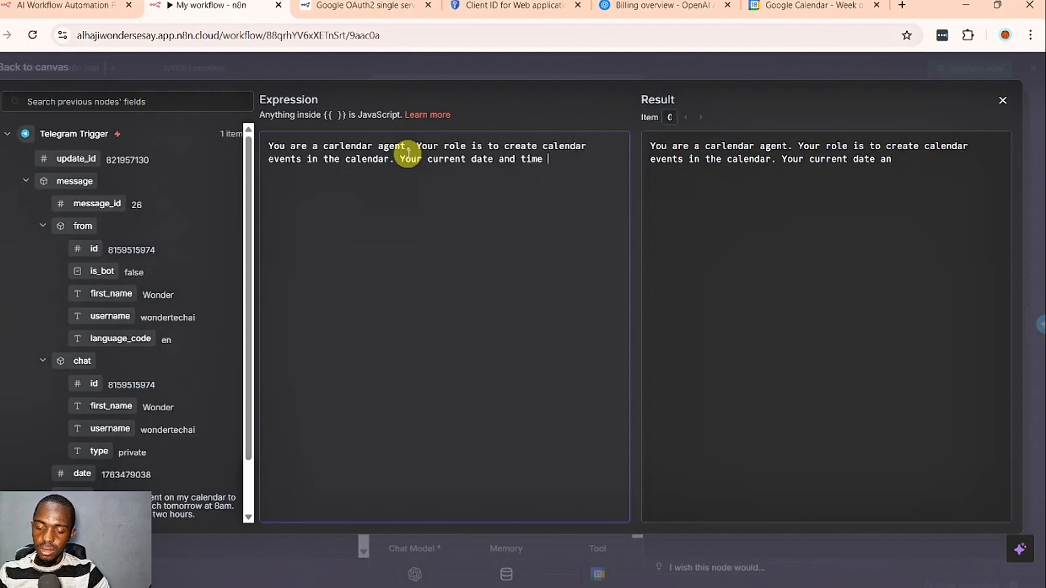
{"action": "type", "text": "is "}
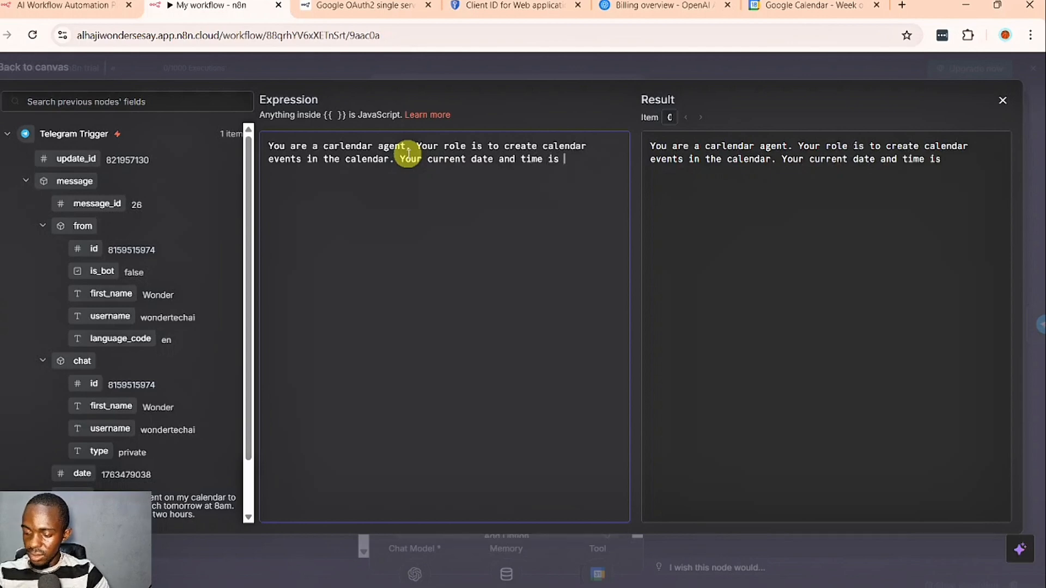
{"action": "type", "text": "{{"}
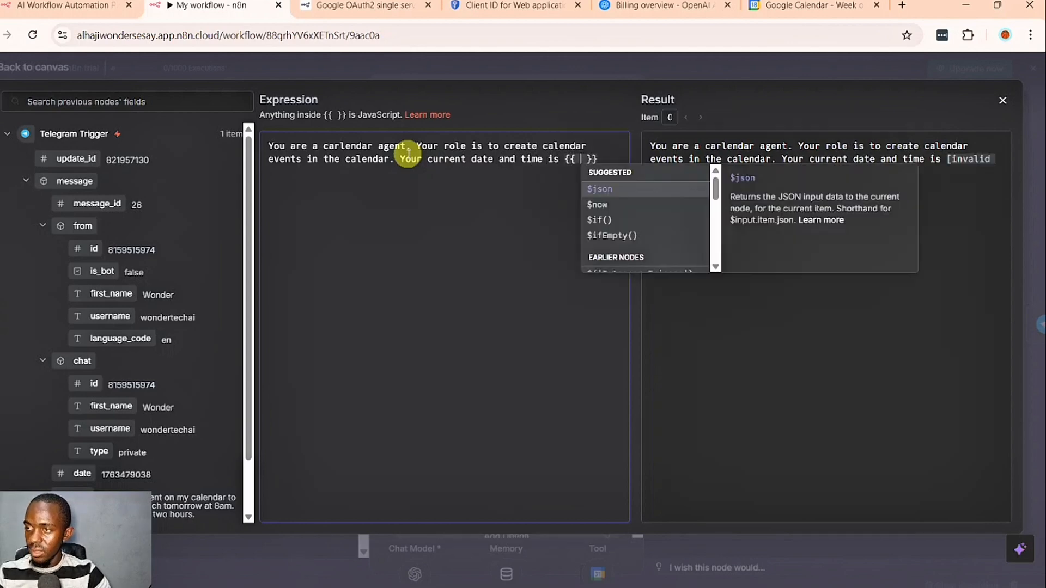
- Complete the system message with the expression {{ $now }} followed by ". Your timezone is GMT+0"
{"action": "key", "text": "Down"}
{"action": "key", "text": "Return"}
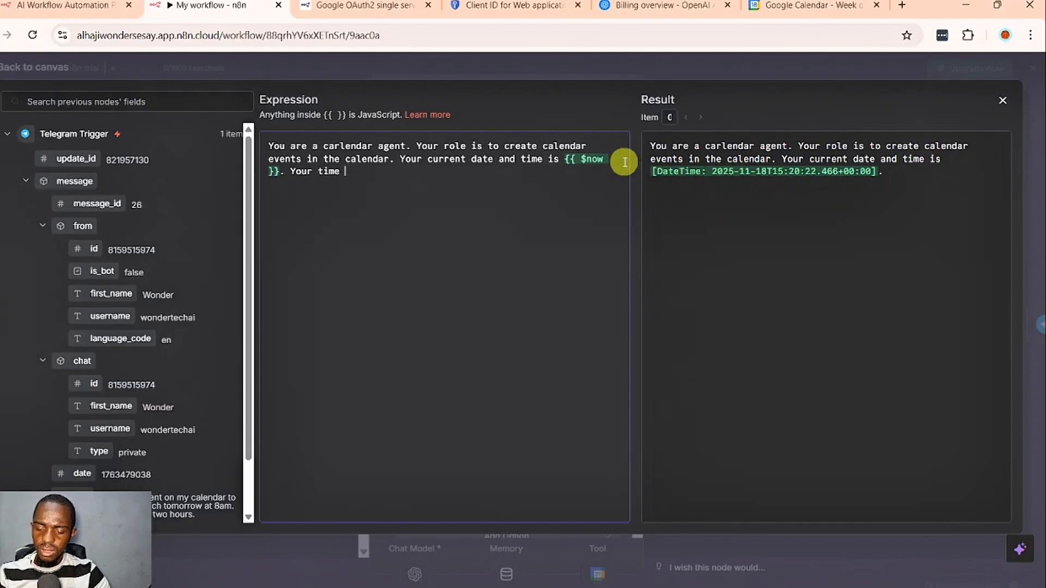
{"action": "key", "text": "BackSpace"}
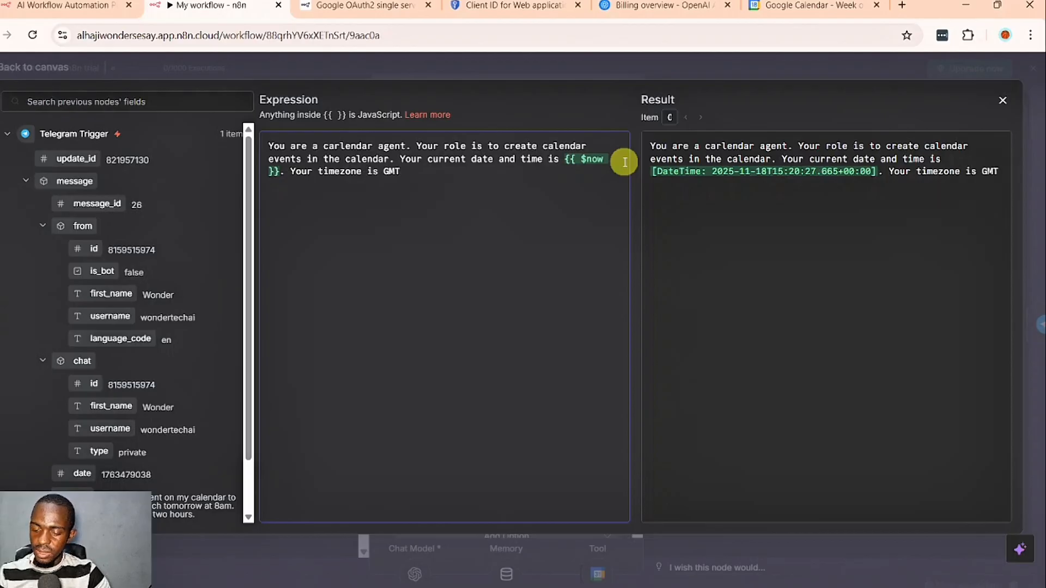
{"action": "type", "text": "+0"}
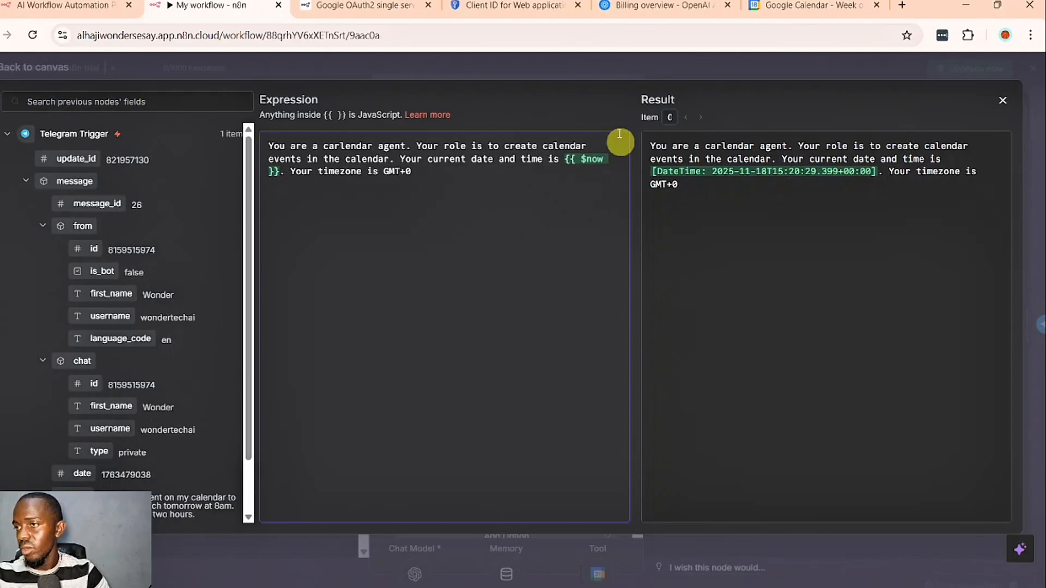
- Close the AI Agent's settings, save the workflow and execute it
{"action": "left_click", "coordinate": [557, 74]}
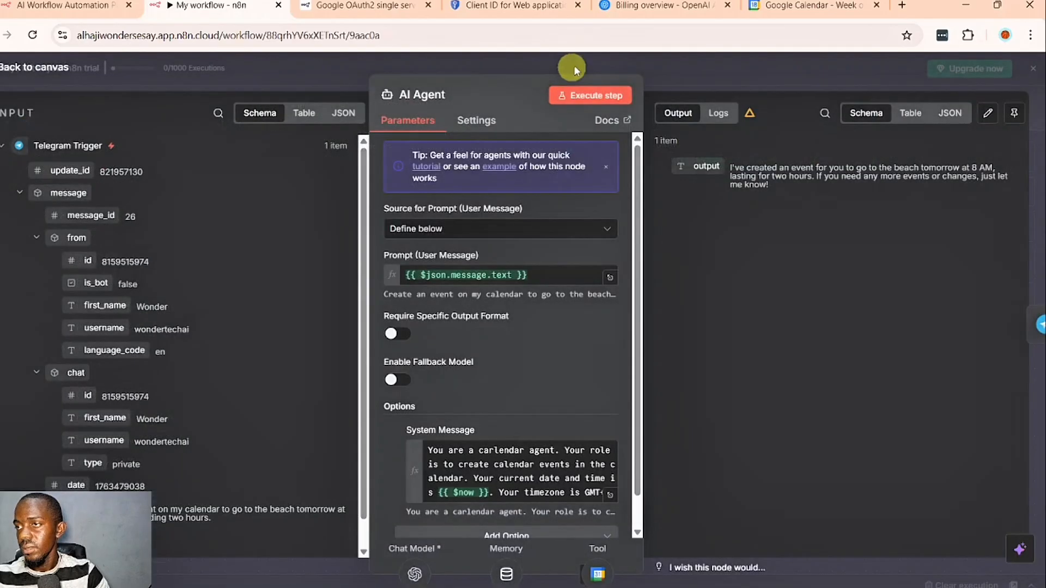
{"action": "left_click", "coordinate": [580, 64]}
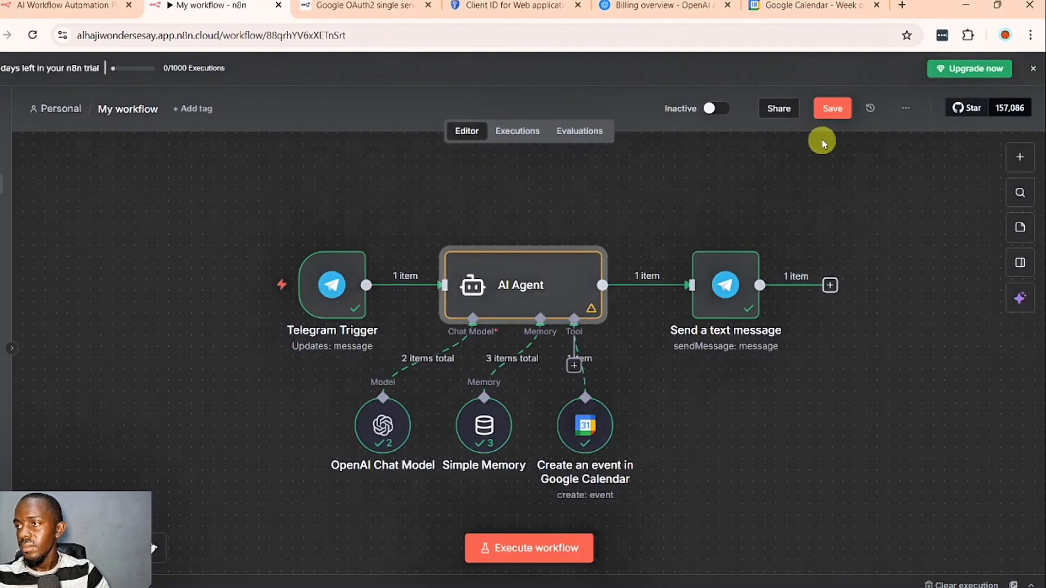
{"action": "left_click", "coordinate": [823, 115]}
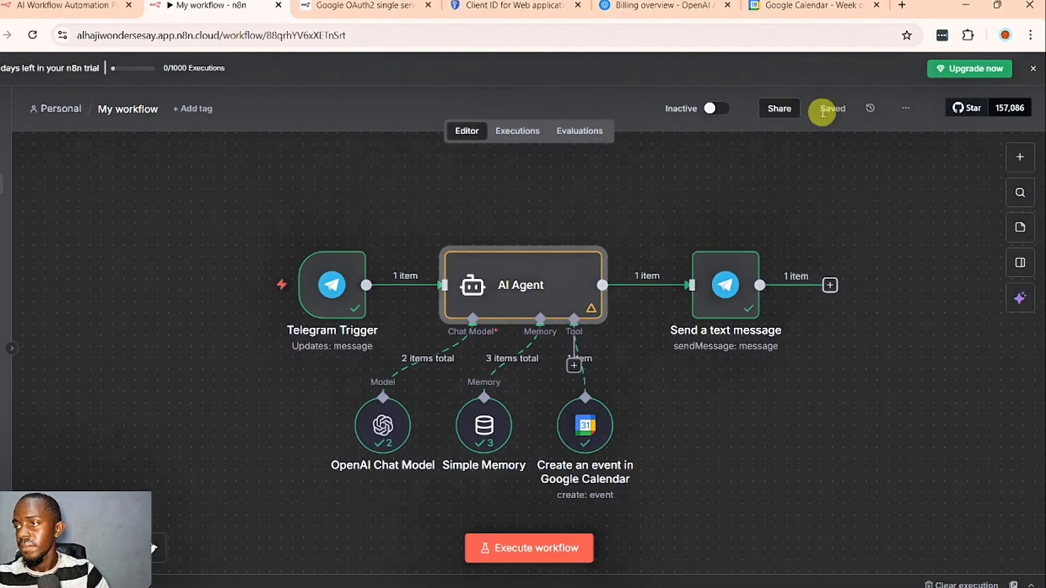
{"action": "left_click", "coordinate": [532, 556]}
- Switch to Telegram and send the bot "Create an event on m,y calendar to to exercise at 7pm for 1 hour today"
{"action": "left_click", "coordinate": [527, 579]}
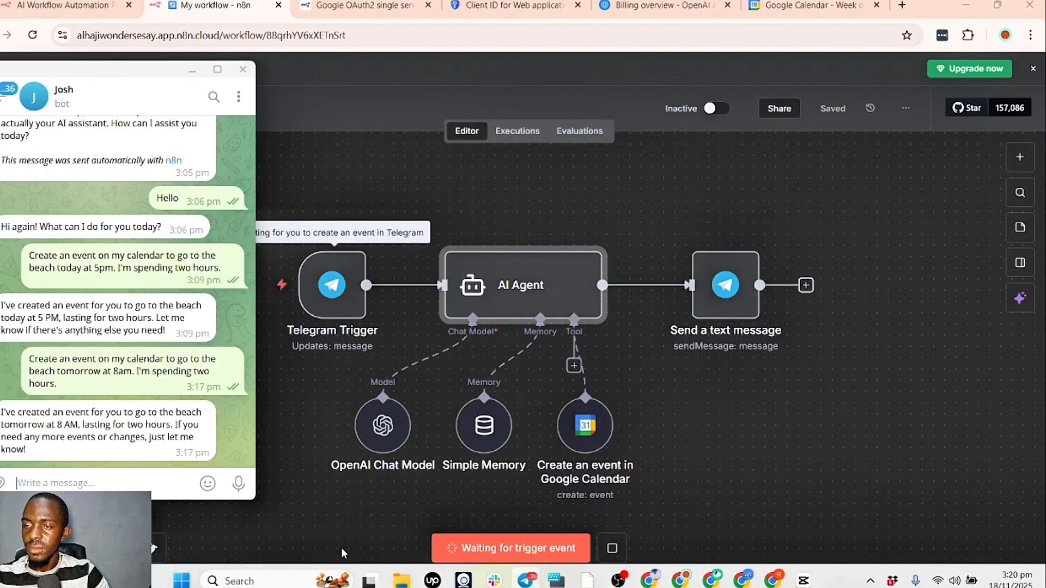
{"action": "type", "text": "Create an event"}
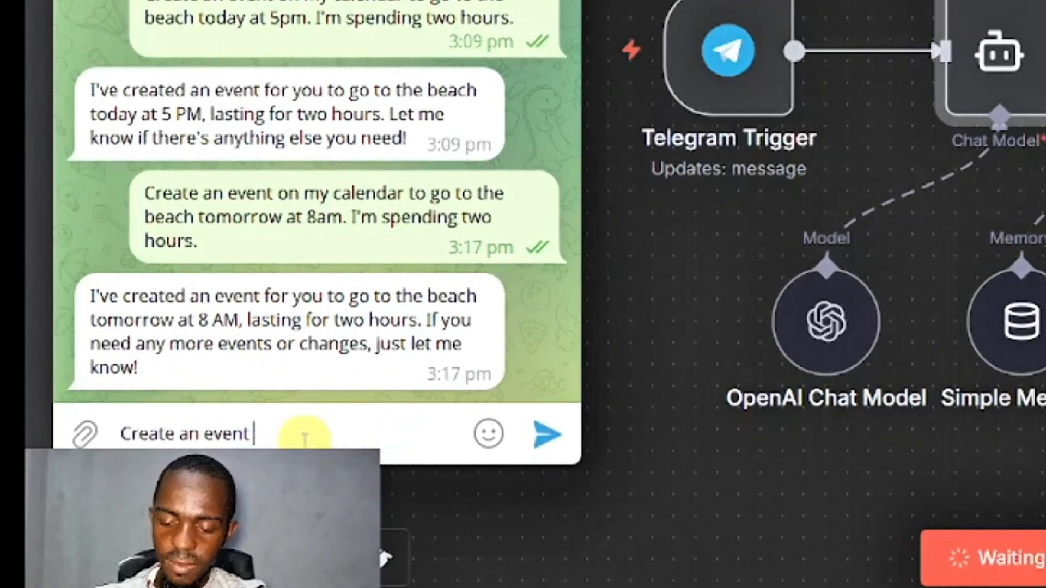
{"action": "type", "text": " on my calend"}
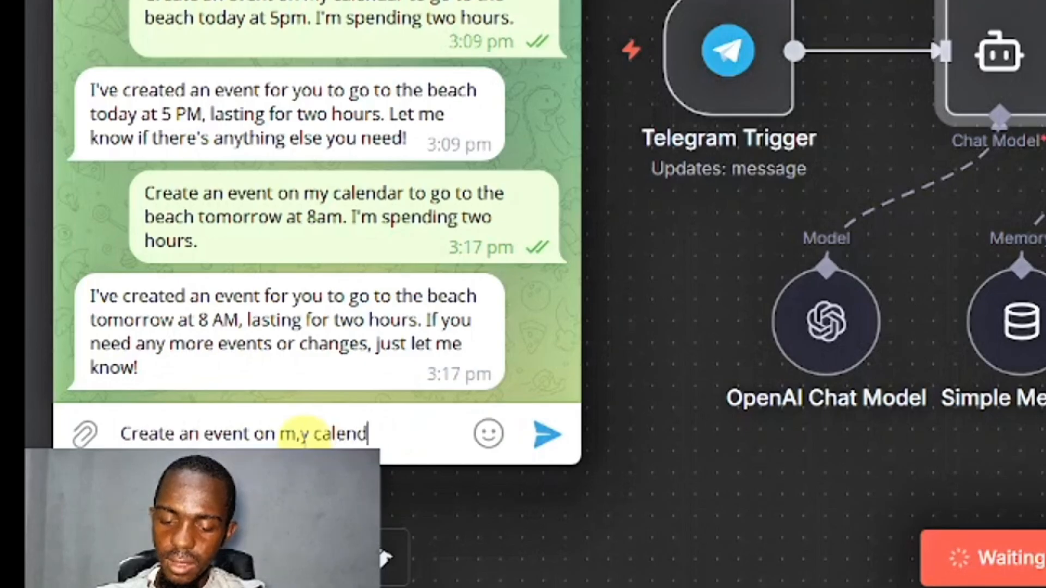
{"action": "type", "text": "ar to to ex"}
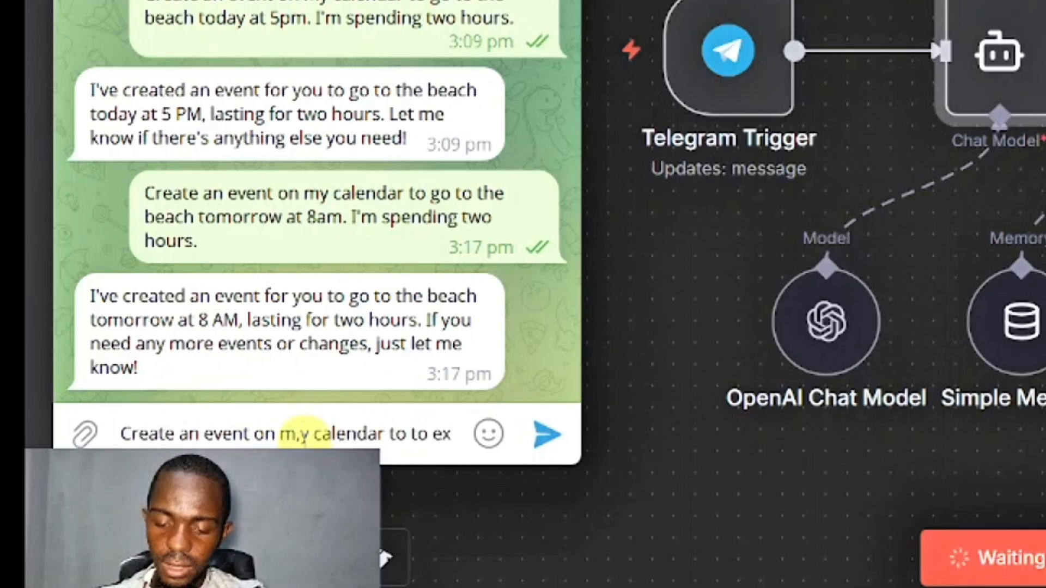
{"action": "type", "text": "ercise at 7p"}
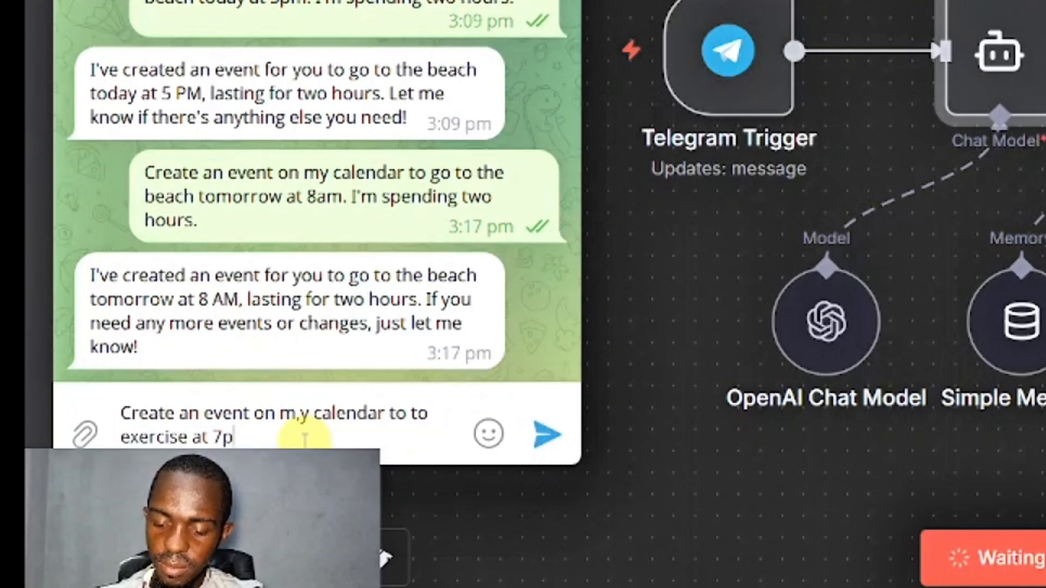
{"action": "type", "text": "m for 1 hour today"}
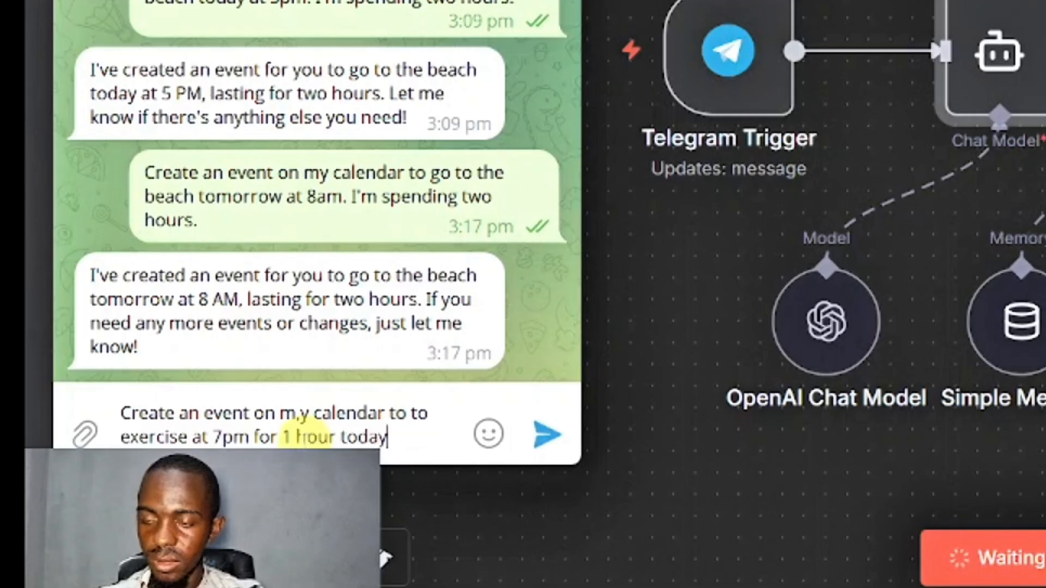
{"action": "key", "text": "Return"}
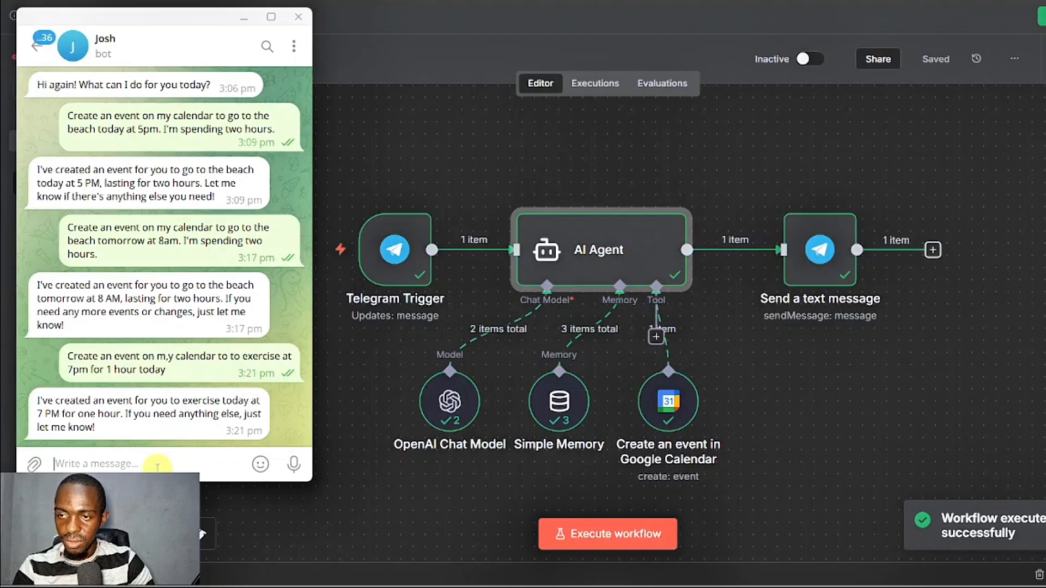
- Switch to Google Calendar and go to the current week to check the exercise event
{"action": "left_click", "coordinate": [157, 465]}
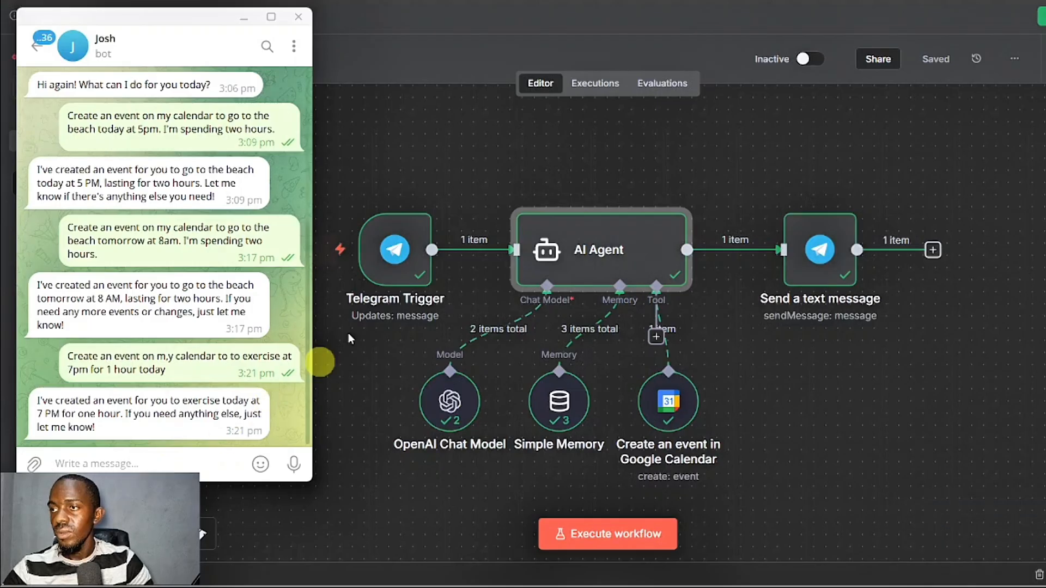
{"action": "left_click", "coordinate": [732, 1]}
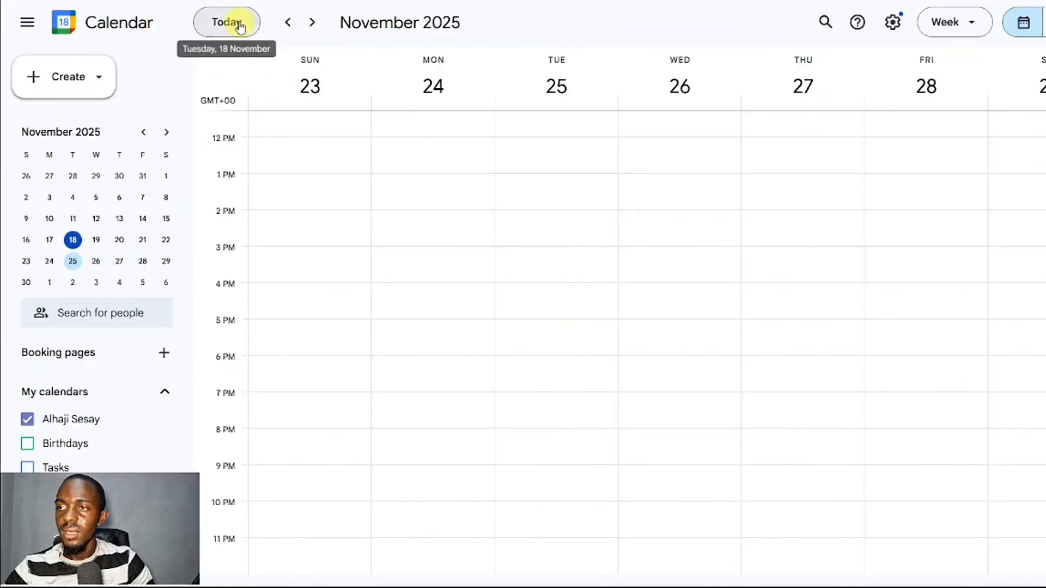
{"action": "left_click", "coordinate": [240, 25]}
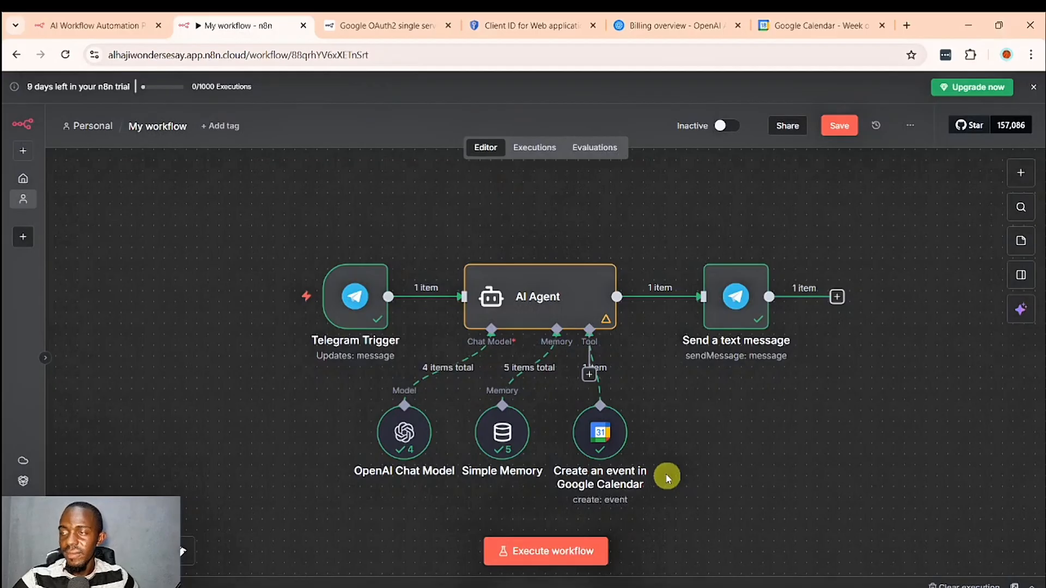
- Execute the n8n workflow and send the Telegram bot "Delete the 1 hour exercise event on my calendar."
{"action": "left_click", "coordinate": [559, 547]}
{"action": "key", "text": "alt+Tab"}
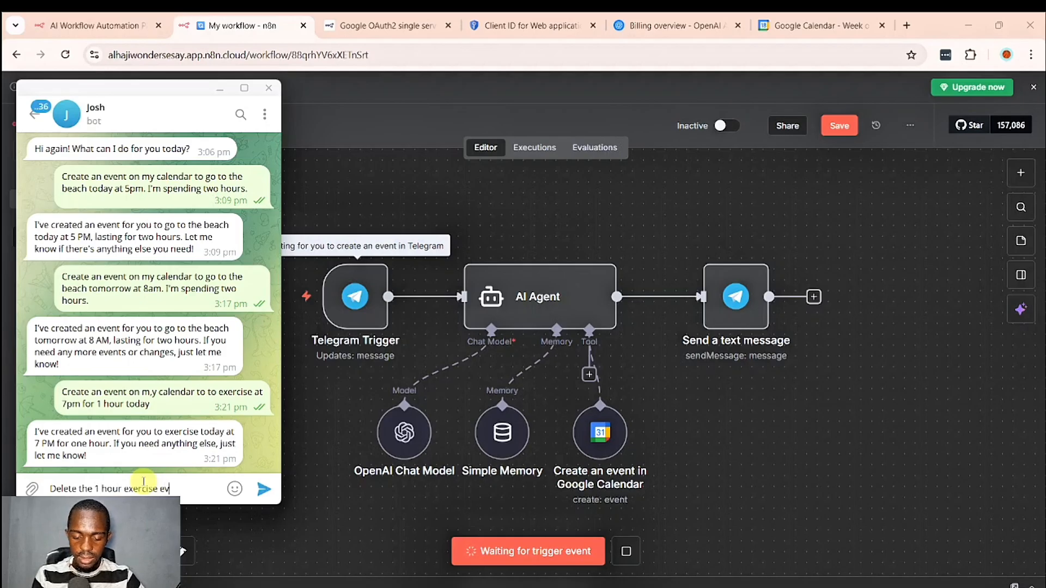
{"action": "type", "text": "Delete the 1 hour exercise event on my calendar."}
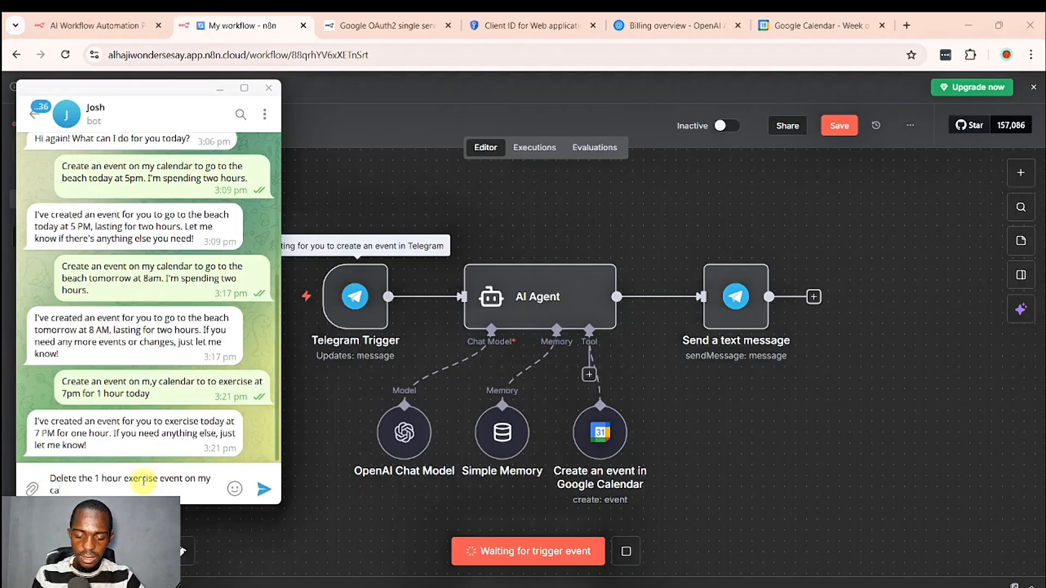
{"action": "key", "text": "Return"}
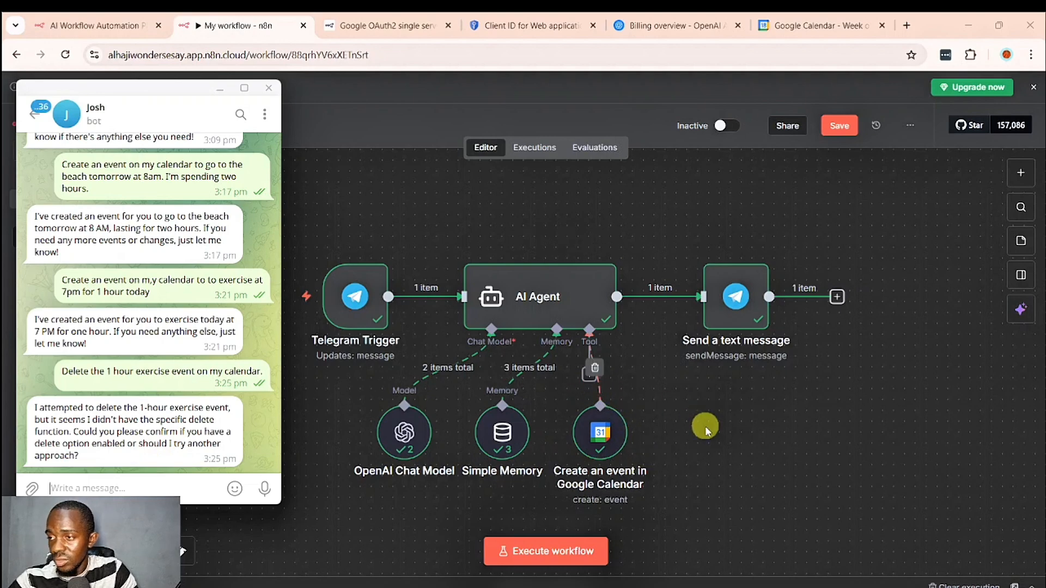
- Add another Google Calendar tool to the AI Agent and set its operation to Delete
{"action": "mouse_move", "coordinate": [597, 390]}
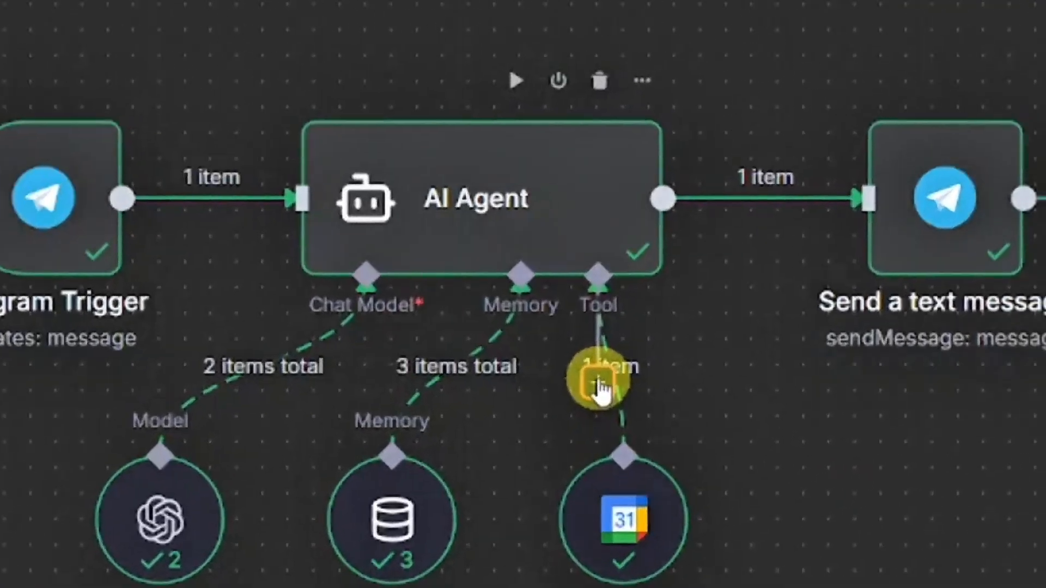
{"action": "left_click", "coordinate": [488, 403]}
{"action": "type", "text": "calen"}
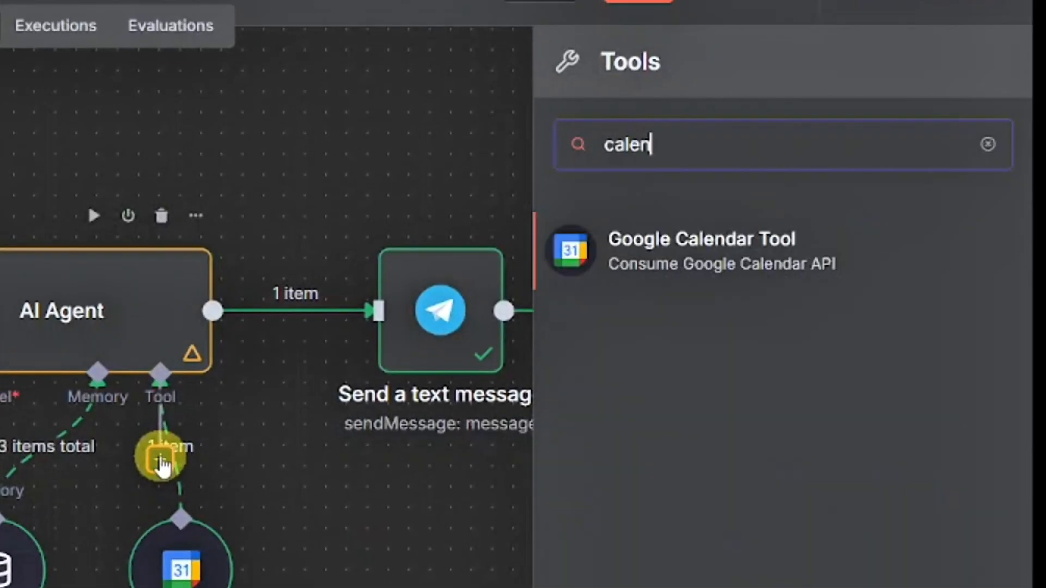
{"action": "left_click", "coordinate": [702, 268]}
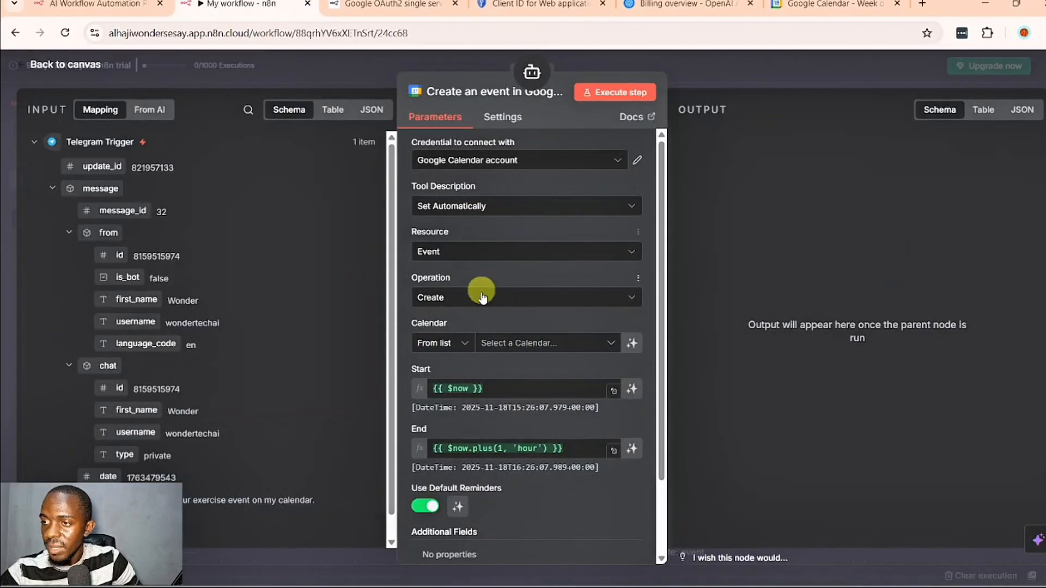
{"action": "left_click", "coordinate": [482, 297]}
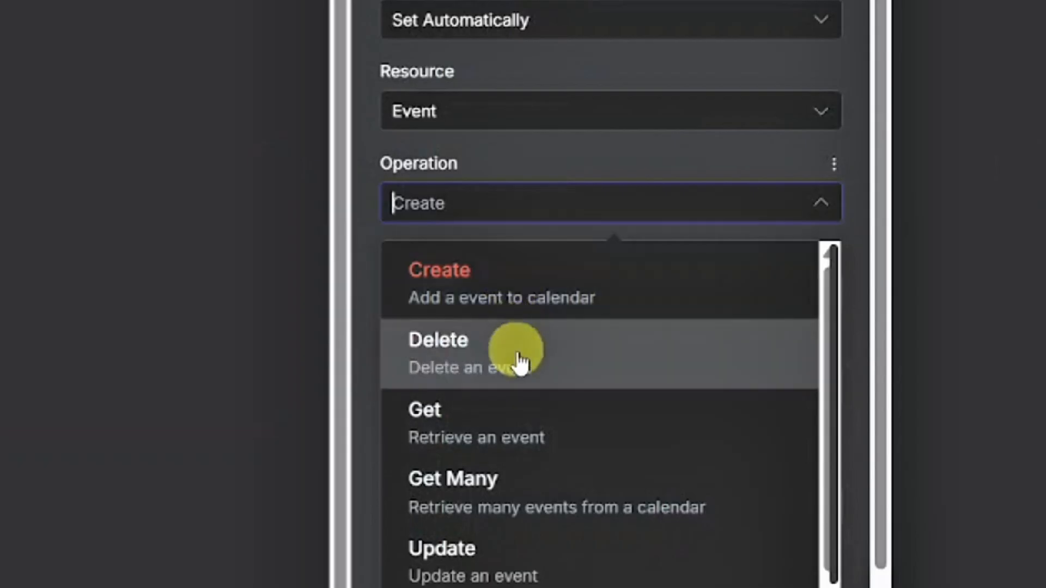
{"action": "left_click", "coordinate": [518, 357]}
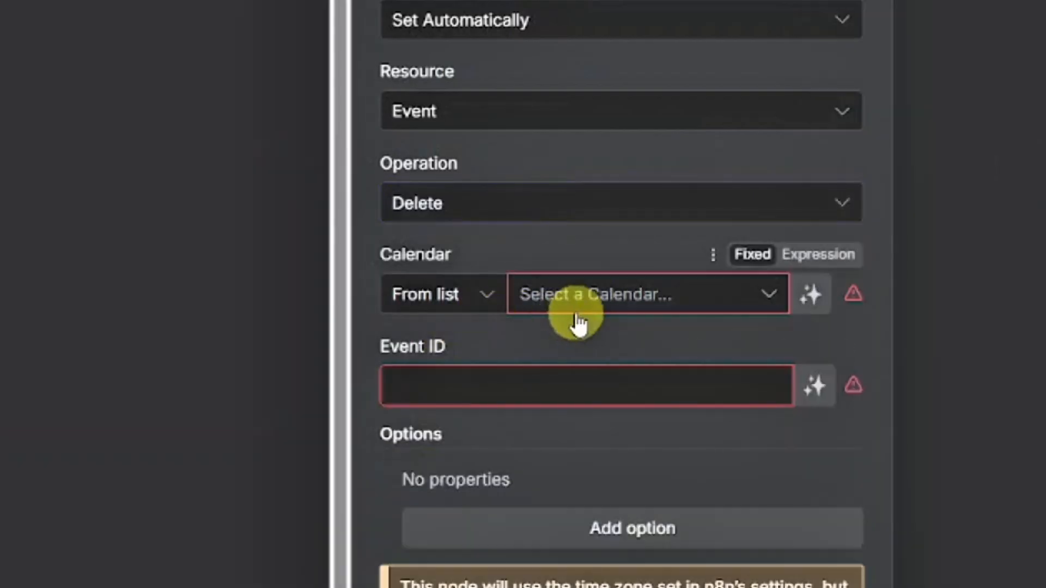
- Select the account's own Gmail calendar for the Delete tool and let the model define the Event ID
{"action": "left_click", "coordinate": [613, 305]}
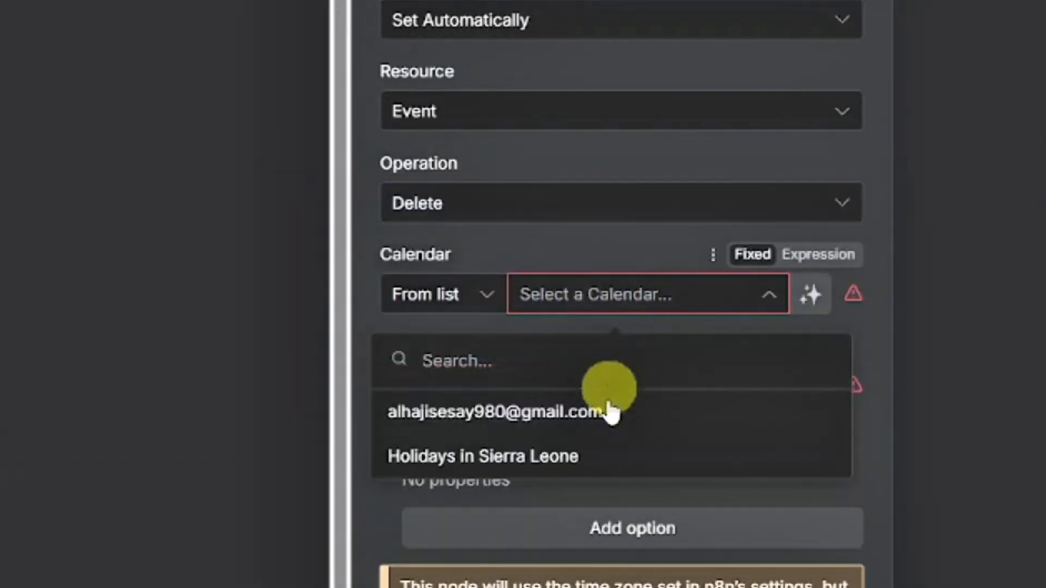
{"action": "left_click", "coordinate": [611, 413]}
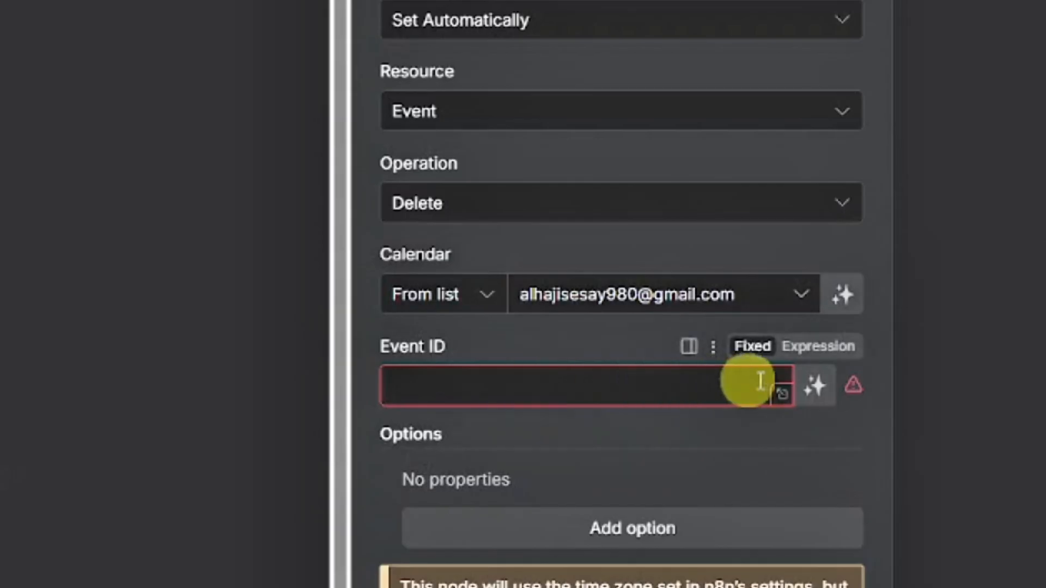
{"action": "left_click", "coordinate": [812, 385]}
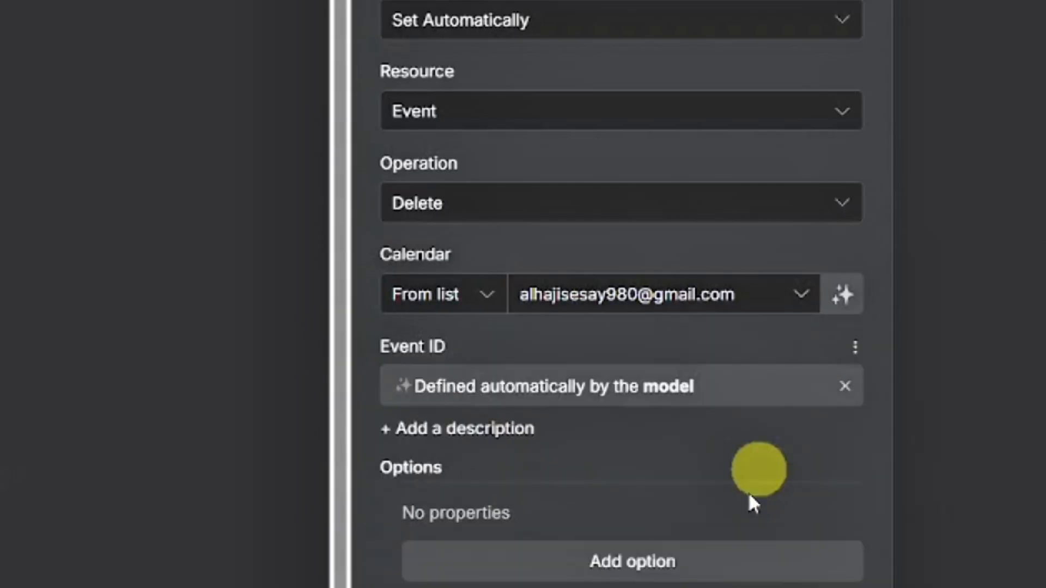
- Return to the canvas, place the Delete an event node beside the Create an event node and save the workflow
{"action": "left_click", "coordinate": [60, 82]}
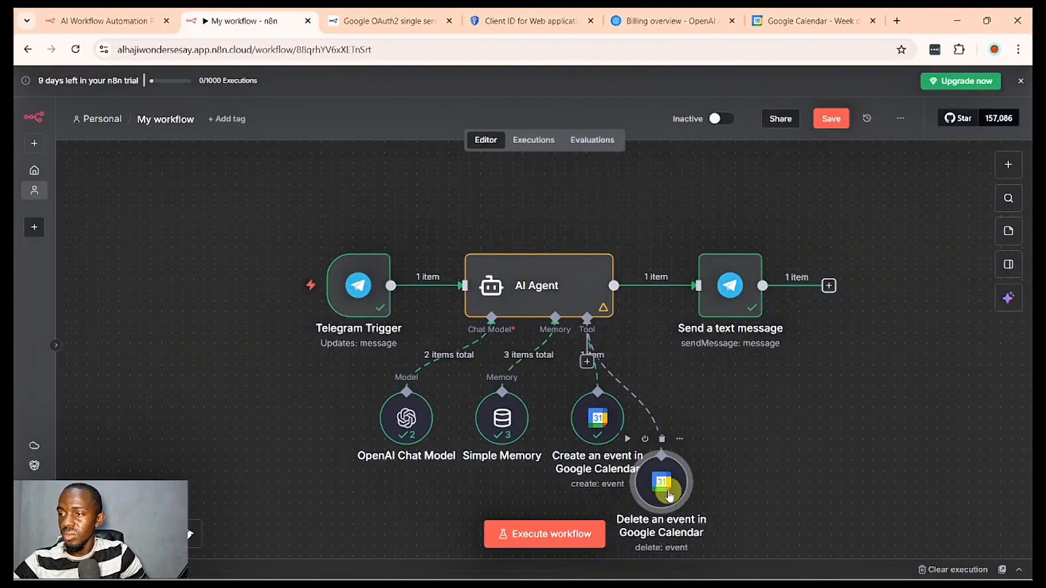
{"action": "left_click_drag", "start_coordinate": [670, 496], "coordinate": [691, 441]}
{"action": "key", "text": "ctrl+s"}
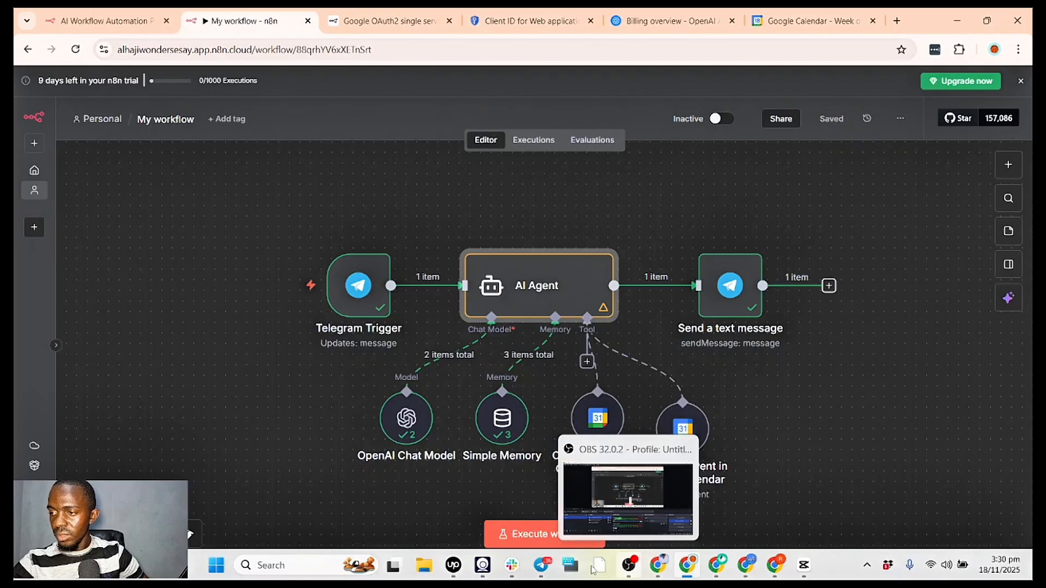
- Execute the workflow and switch to Google Calendar
{"action": "left_click", "coordinate": [542, 566]}
{"action": "left_click", "coordinate": [510, 539]}
{"action": "left_click", "coordinate": [812, 20]}
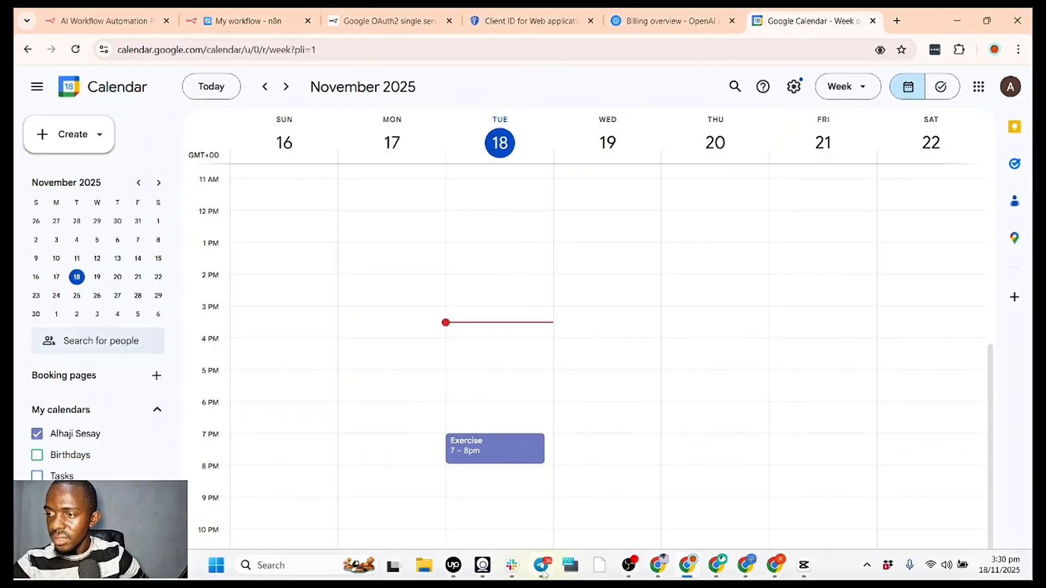
- In Telegram, send the bot "Please delete the 1 hour (7-8) exercise on my calendar for today"
{"action": "left_click", "coordinate": [542, 566]}
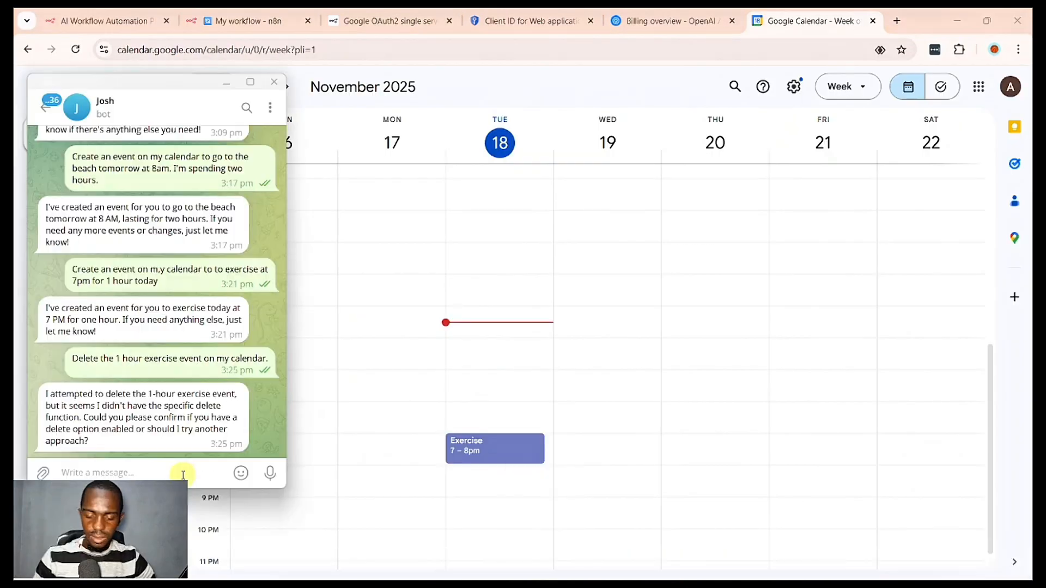
{"action": "type", "text": "Please delete the 1 hour (7-8) exercise"}
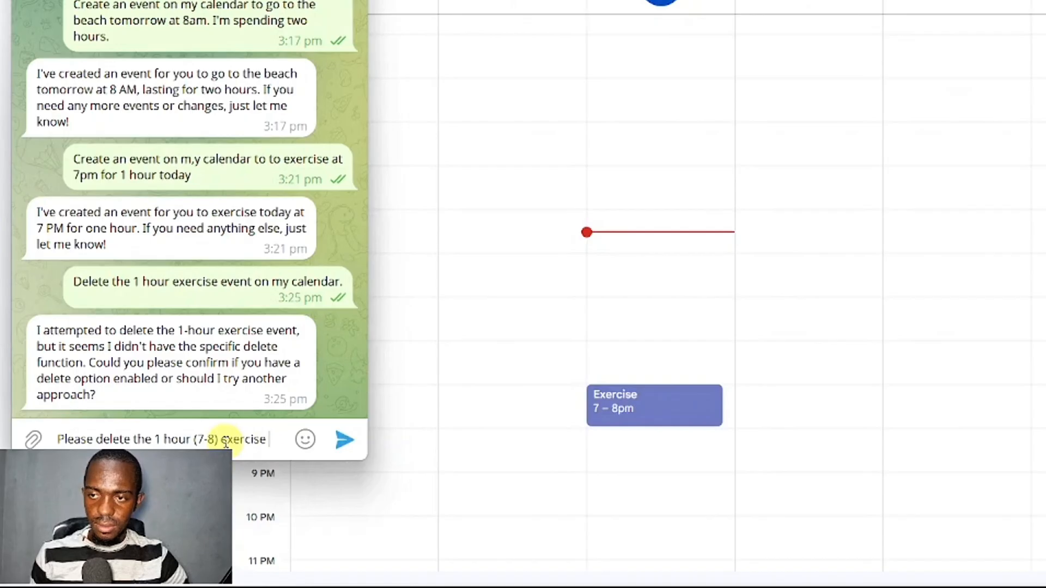
{"action": "type", "text": "on my calendar for today"}
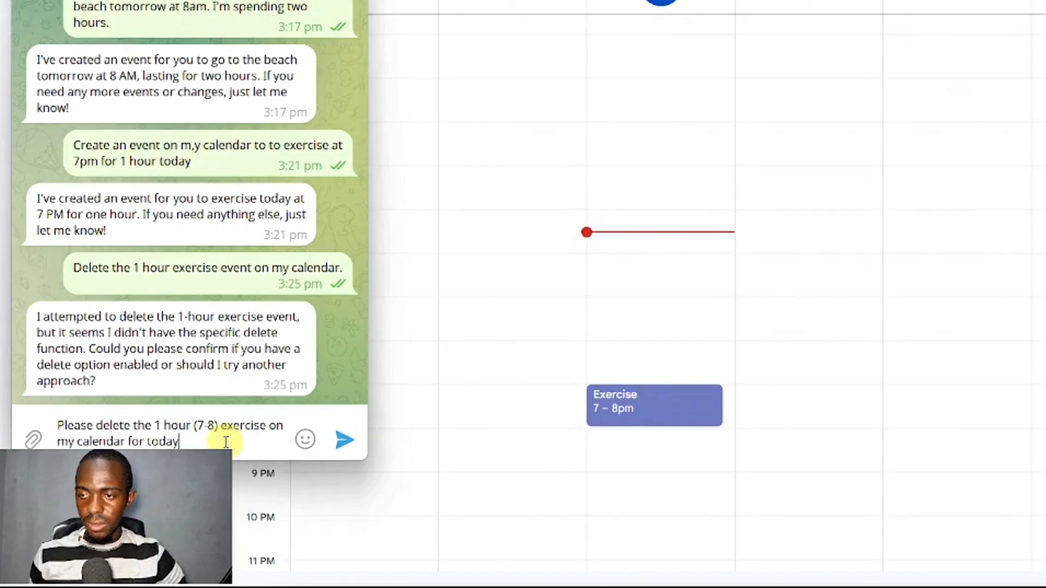
{"action": "key", "text": "Return"}
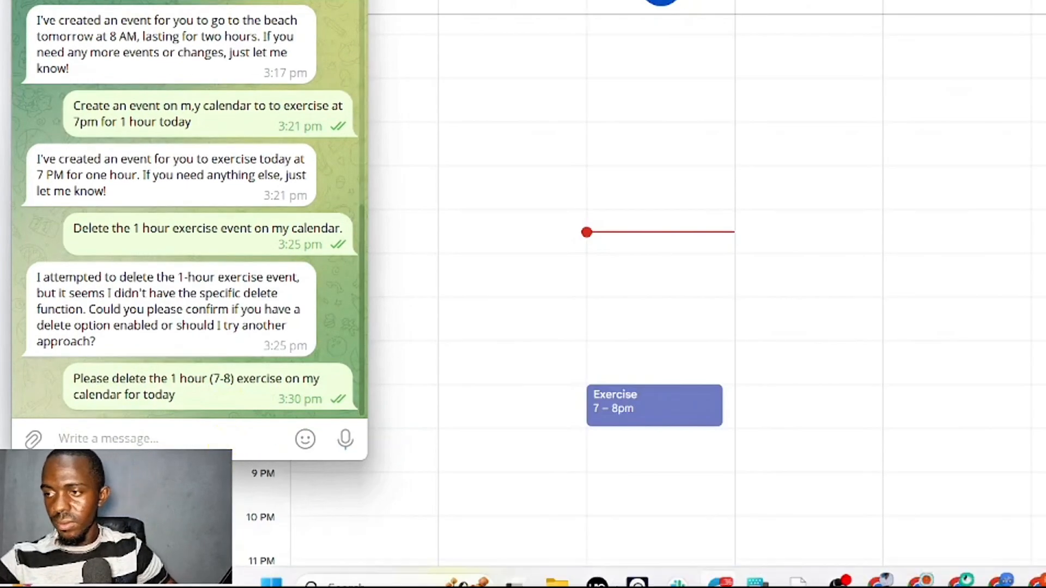
- Back in n8n, review the available operations in the Create an event in Google Calendar node, leaving it unchanged
{"action": "mouse_move", "coordinate": [718, 565]}
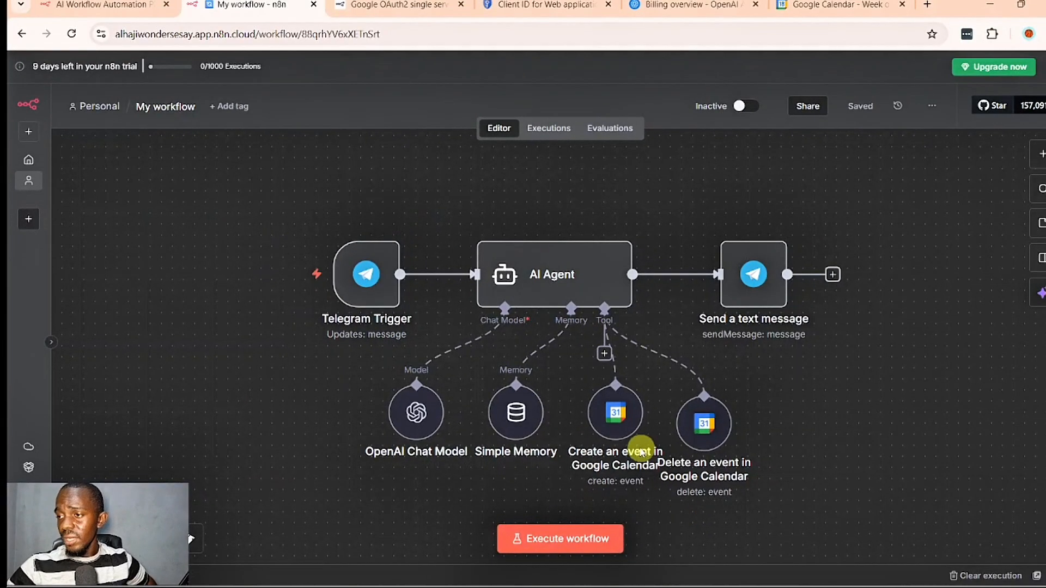
{"action": "left_click", "coordinate": [627, 422]}
{"action": "double_click", "coordinate": [628, 422]}
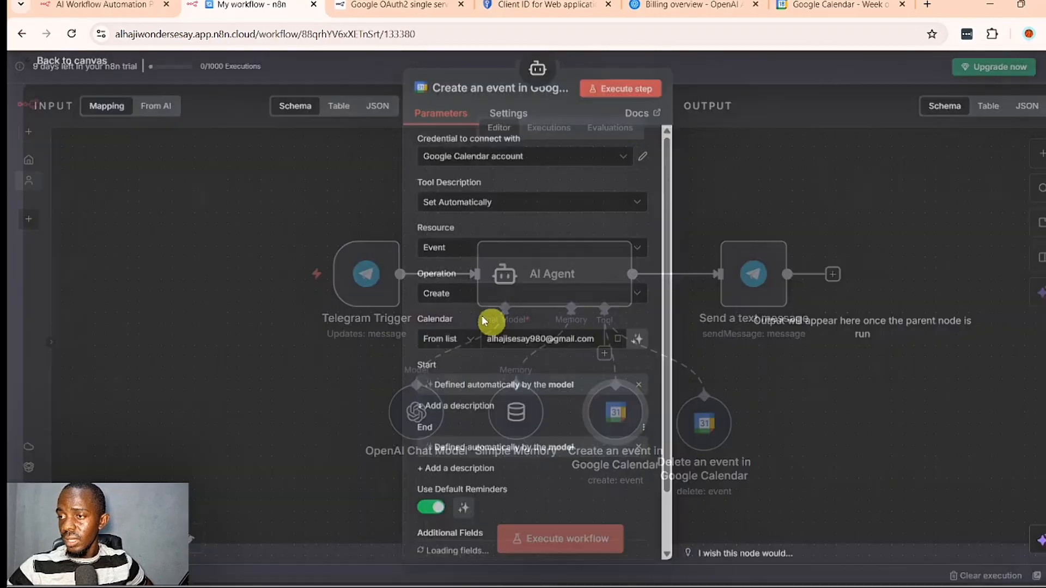
{"action": "left_click", "coordinate": [455, 300]}
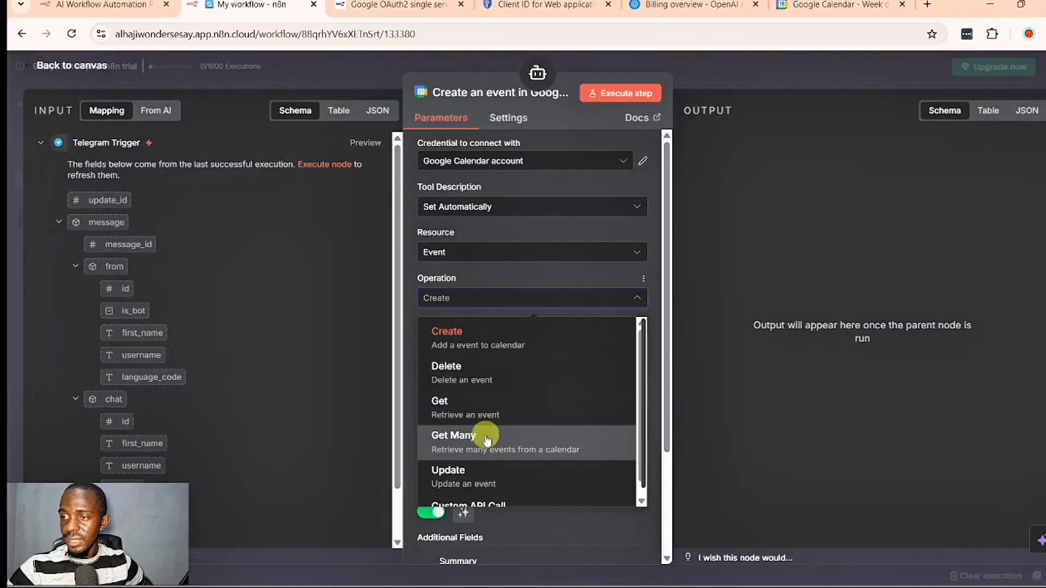
{"action": "scroll", "coordinate": [485, 435], "scroll_direction": "down", "scroll_amount": 1}
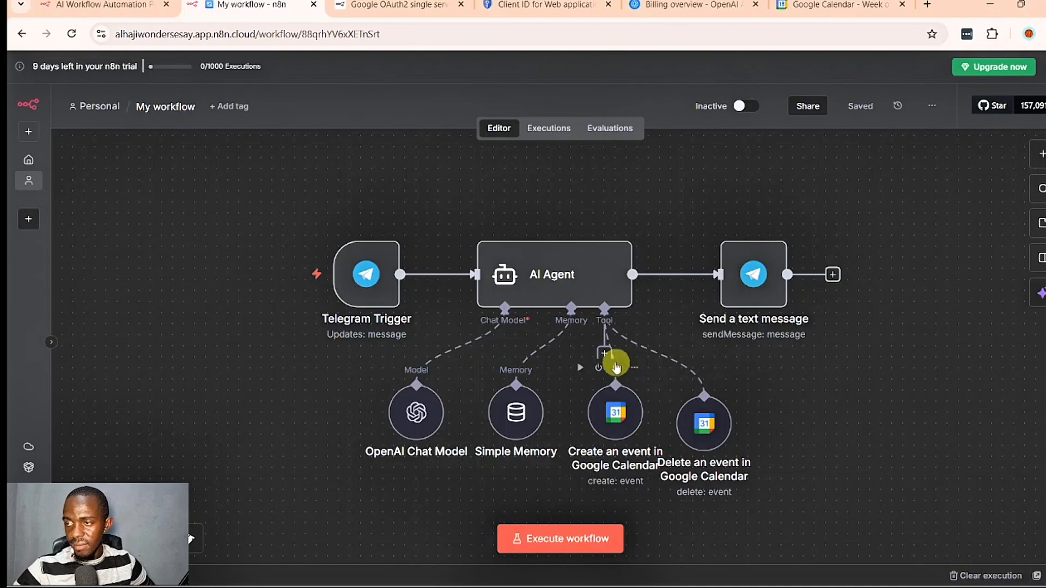
- Add a Google Calendar tool to the AI Agent, set its operation to Get Many and choose the account owner's calendar
{"action": "left_click", "coordinate": [606, 354]}
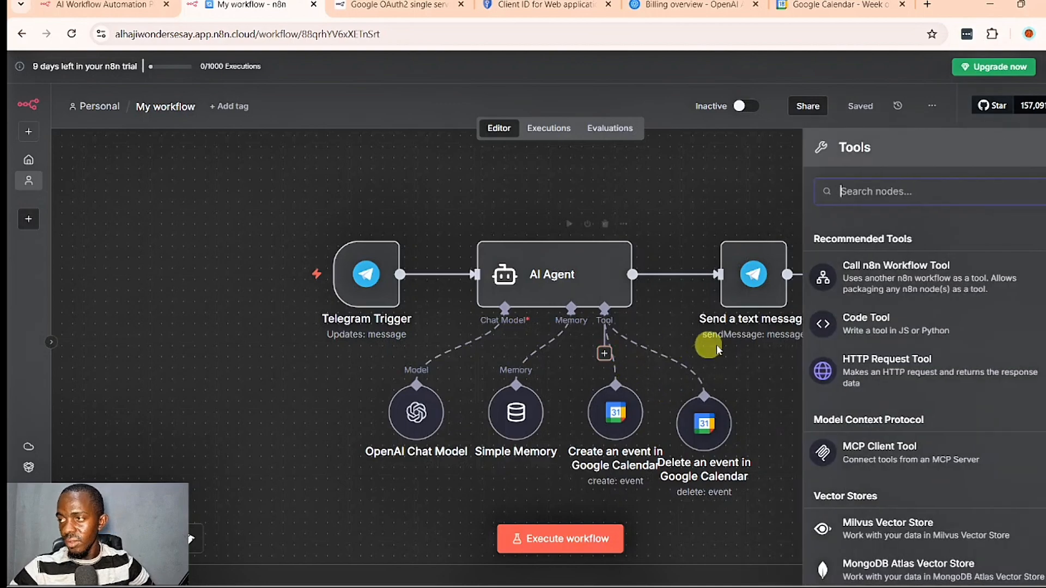
{"action": "type", "text": "calend"}
{"action": "key", "text": "Return"}
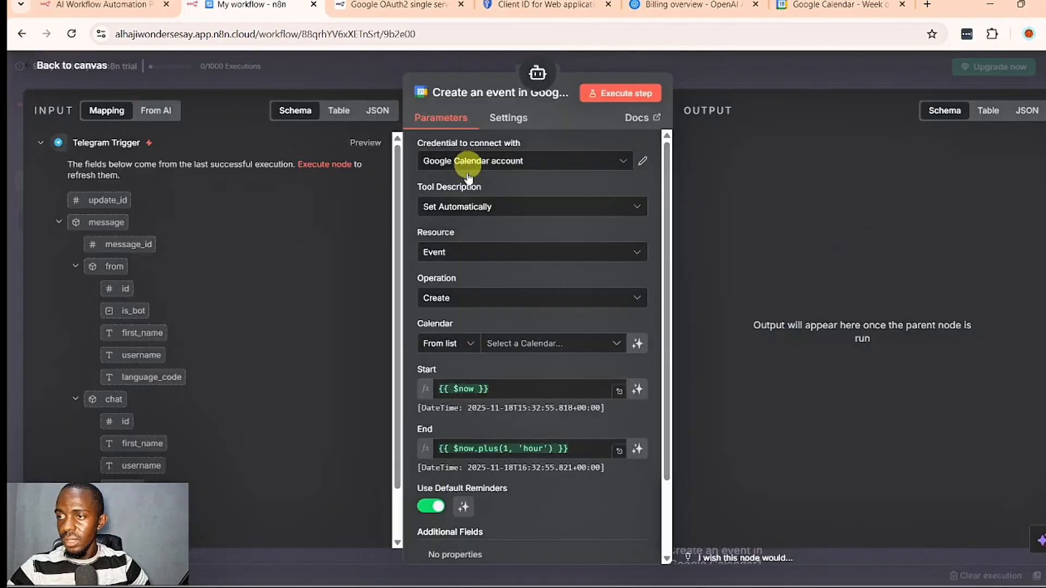
{"action": "left_click", "coordinate": [467, 296]}
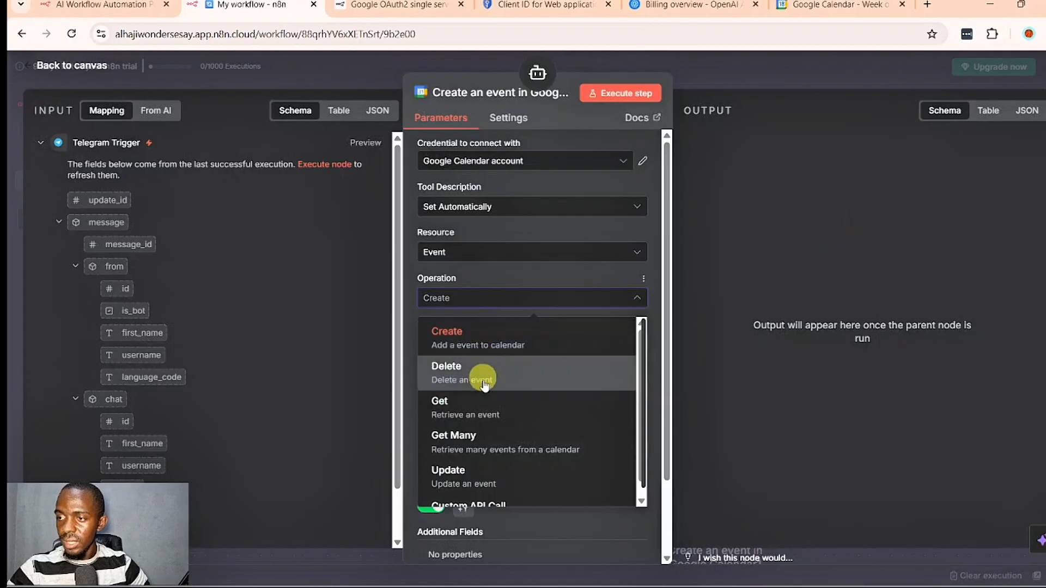
{"action": "scroll", "coordinate": [494, 414], "scroll_direction": "down", "scroll_amount": 1}
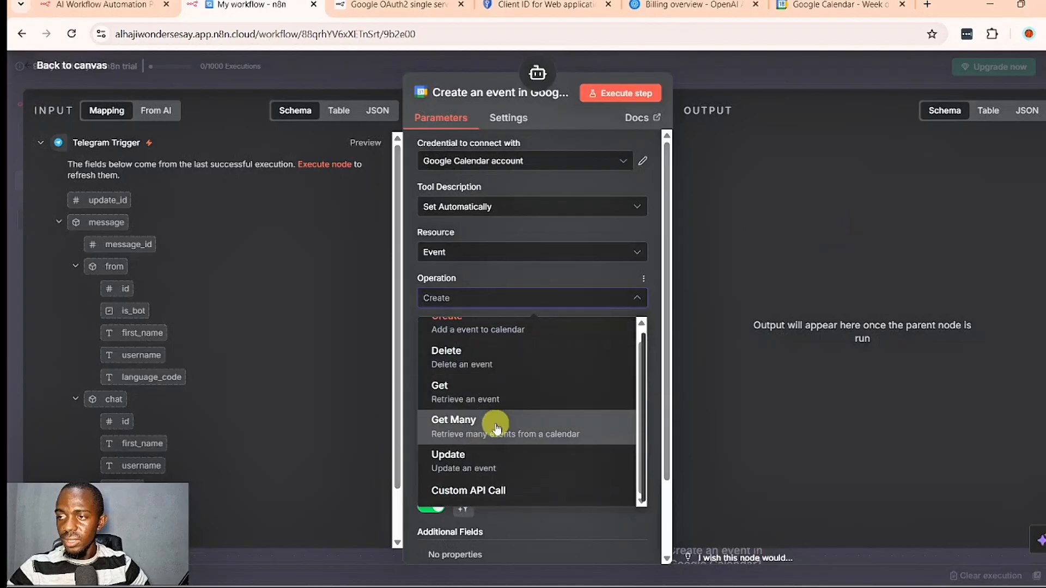
{"action": "left_click", "coordinate": [497, 428]}
{"action": "left_click", "coordinate": [534, 342]}
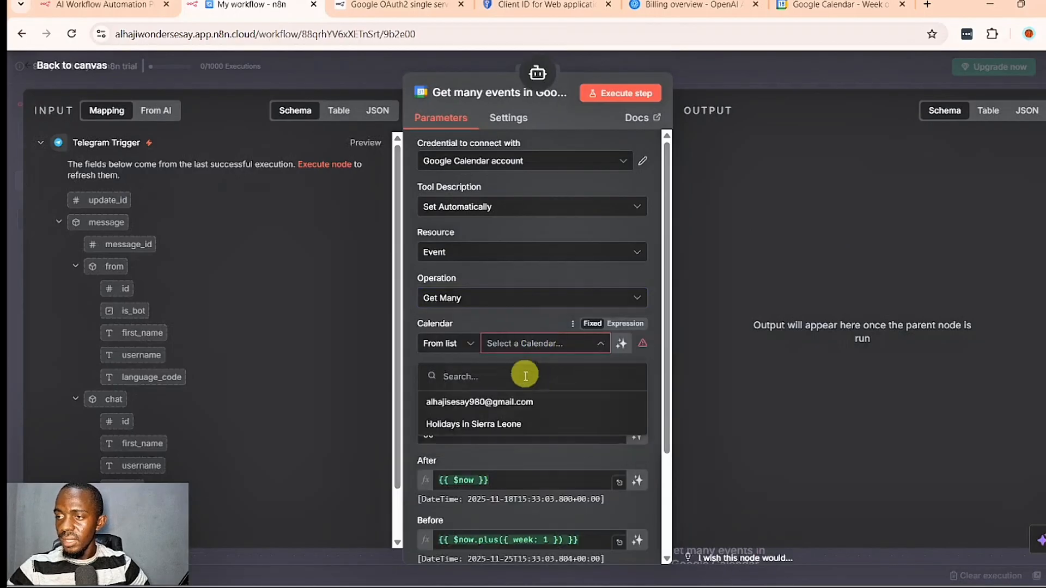
{"action": "left_click", "coordinate": [533, 407]}
- Let the model define the Limit, After and Before parameters of the Get Many tool and return to the canvas
{"action": "scroll", "coordinate": [534, 406], "scroll_direction": "down", "scroll_amount": 3}
{"action": "left_click", "coordinate": [637, 344]}
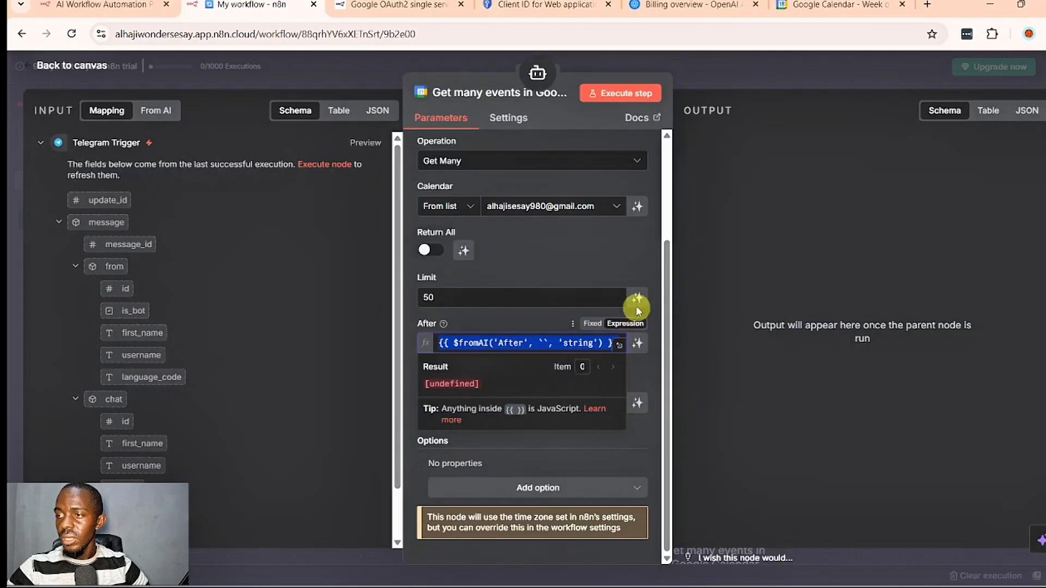
{"action": "left_click", "coordinate": [637, 298]}
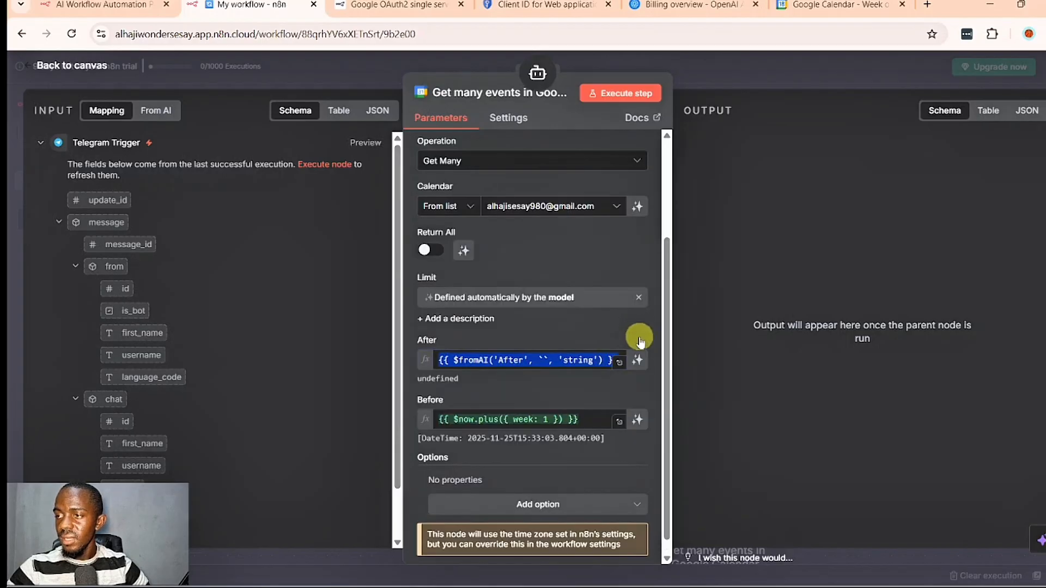
{"action": "left_click", "coordinate": [639, 359]}
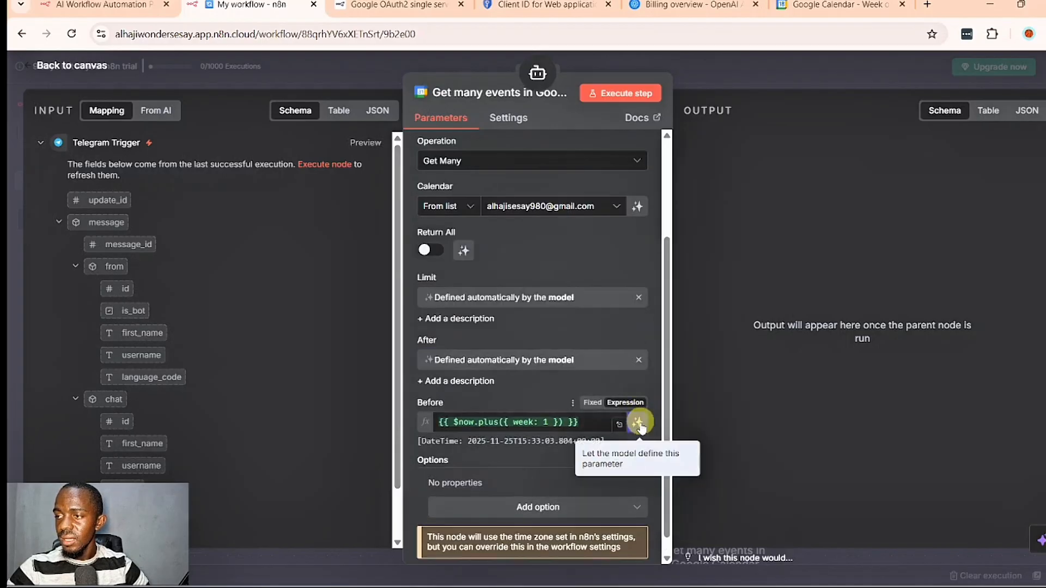
{"action": "left_click", "coordinate": [638, 424]}
{"action": "key", "text": "Escape"}
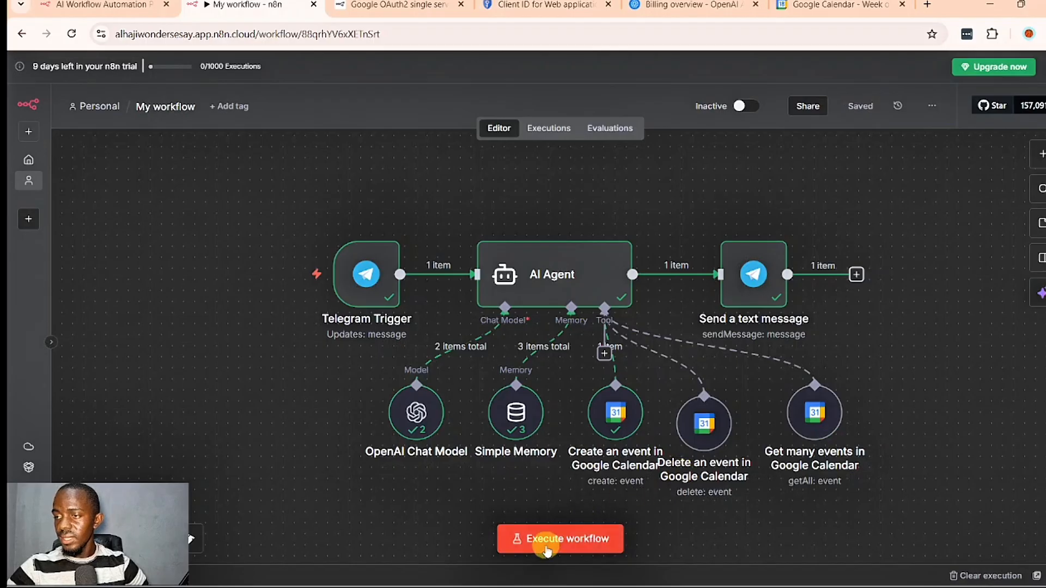
- Execute the workflow and send the Telegram bot "Can you please check my calendar for events for today"
{"action": "left_click", "coordinate": [547, 542]}
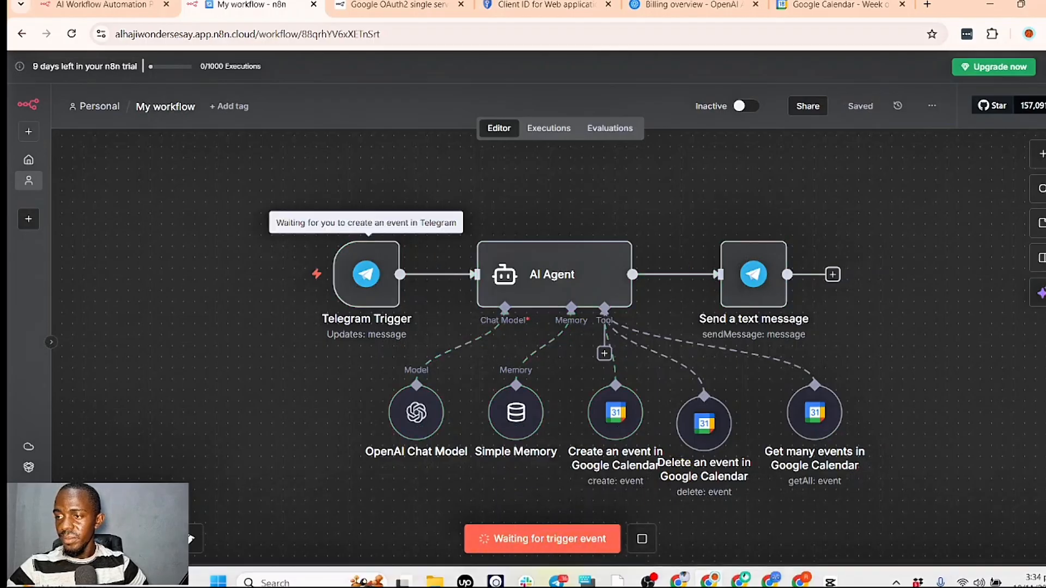
{"action": "left_click", "coordinate": [552, 577]}
{"action": "type", "text": "Can you ple"}
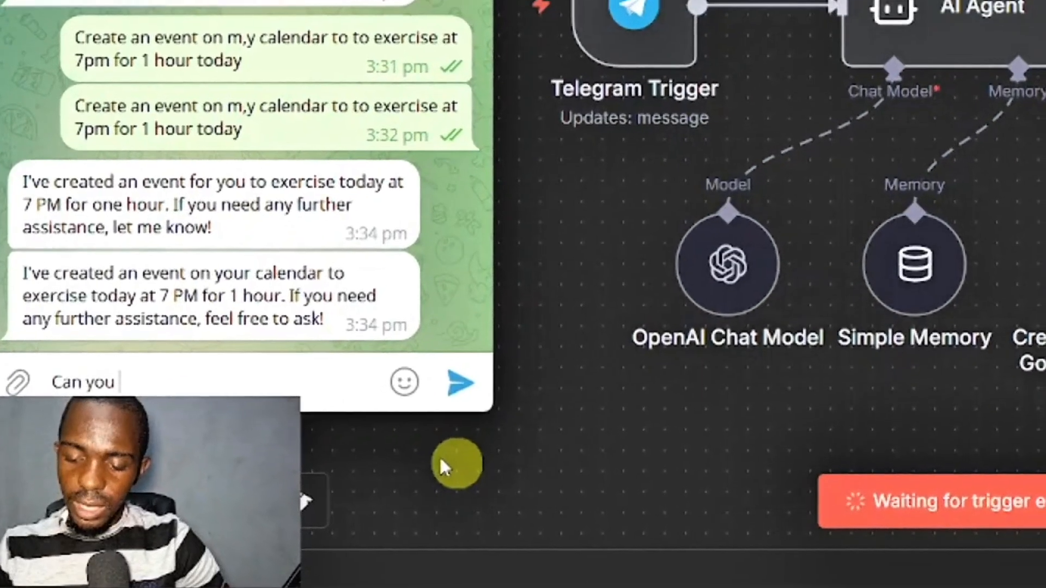
{"action": "type", "text": "ase check my calendar"}
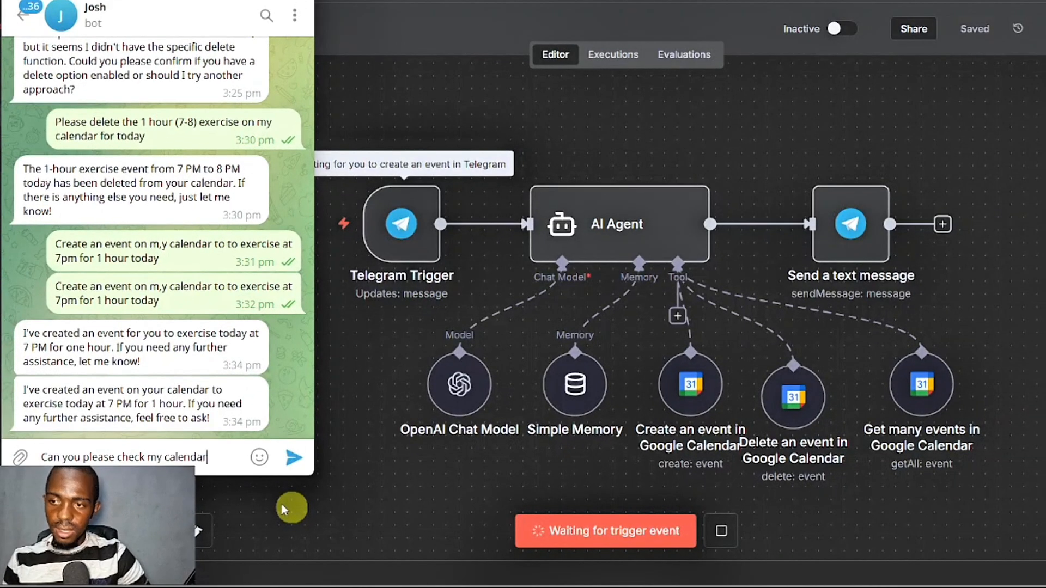
{"action": "type", "text": " for event"}
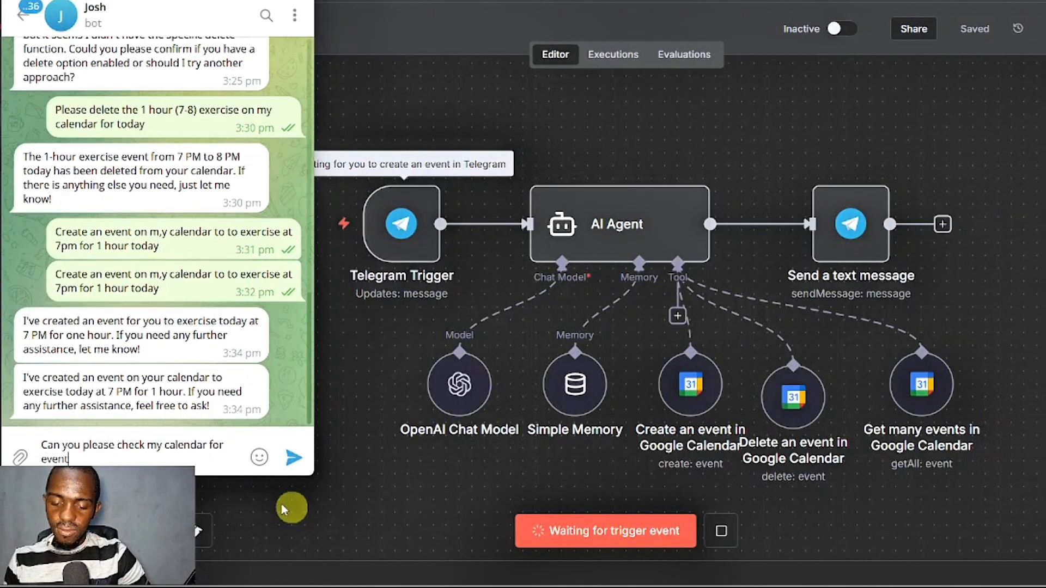
{"action": "type", "text": "s for today"}
{"action": "key", "text": "Return"}
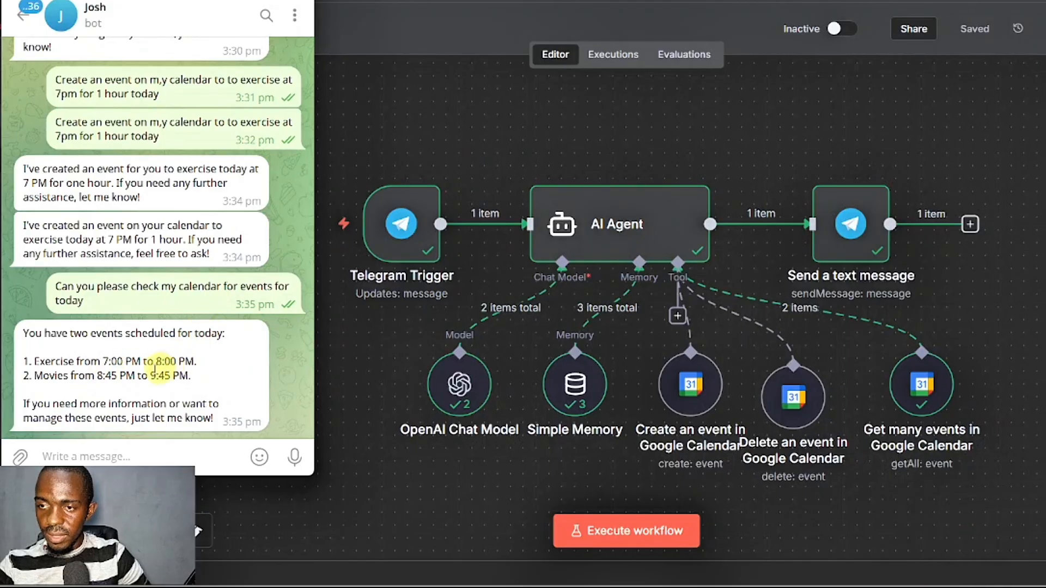
{"action": "double_click", "coordinate": [73, 391]}
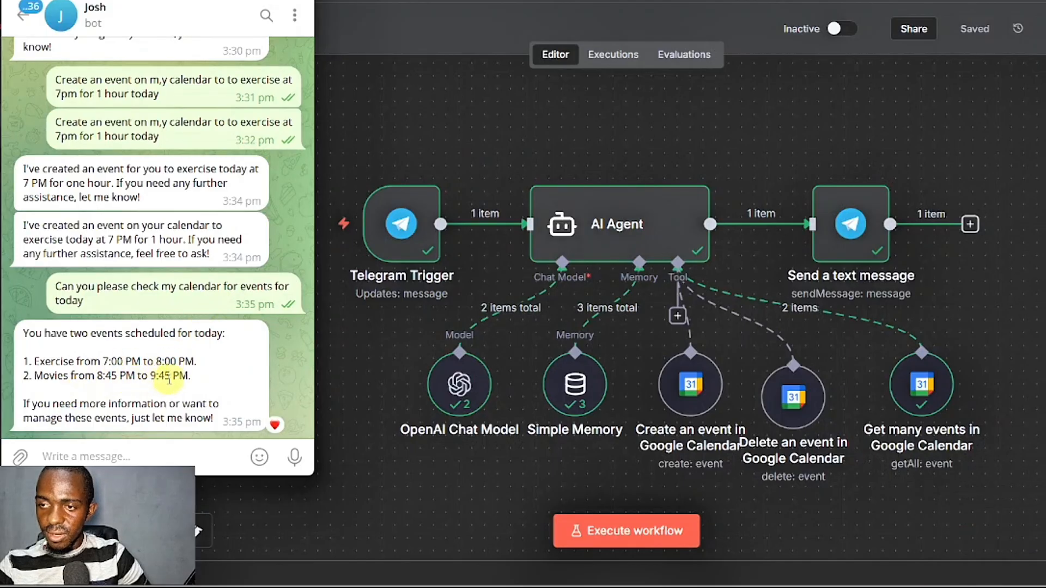